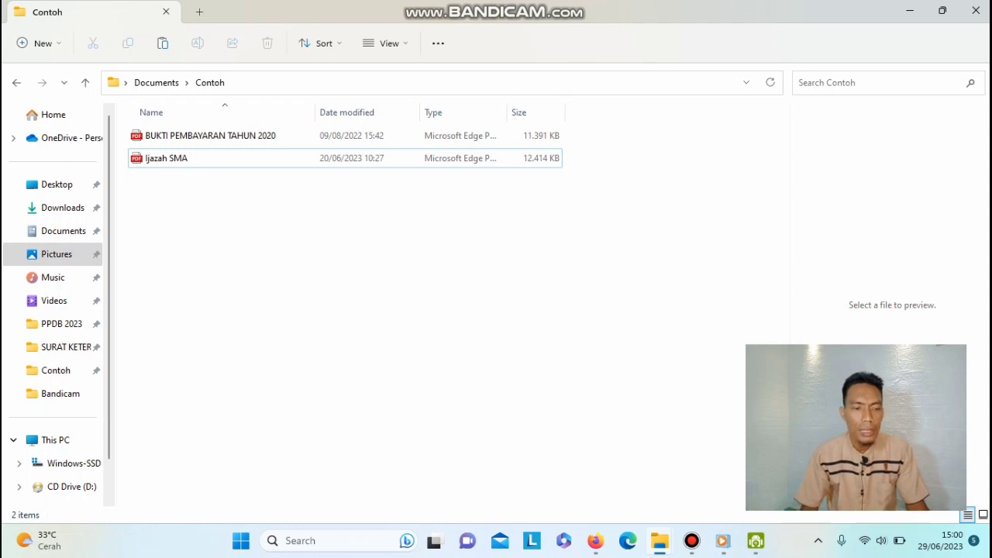
- Check the file size of the BUKTI PEMBAYARAN TAHUN 2020 PDF in its properties
{"action": "left_click", "coordinate": [210, 136]}
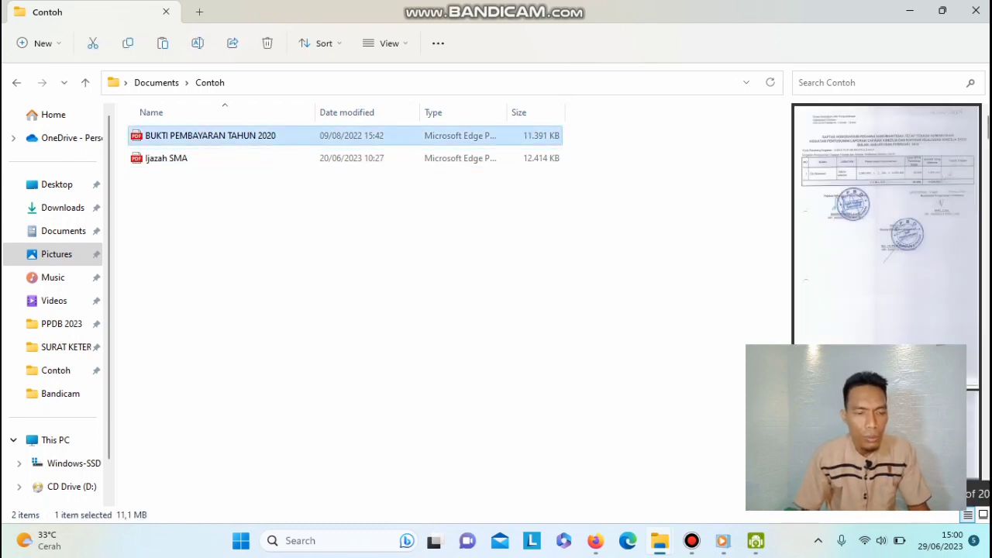
{"action": "left_click", "coordinate": [166, 159]}
{"action": "left_click", "coordinate": [349, 271]}
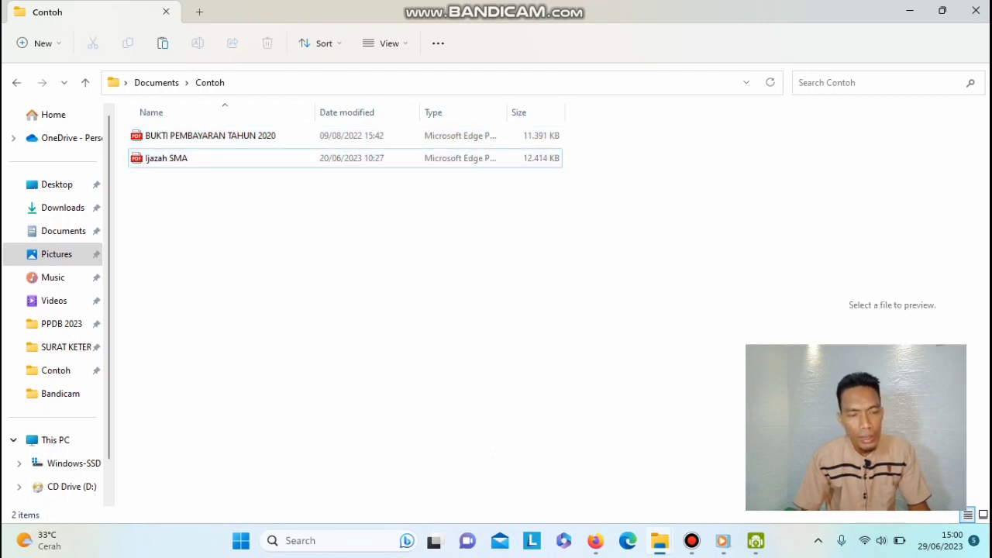
{"action": "left_click", "coordinate": [210, 136]}
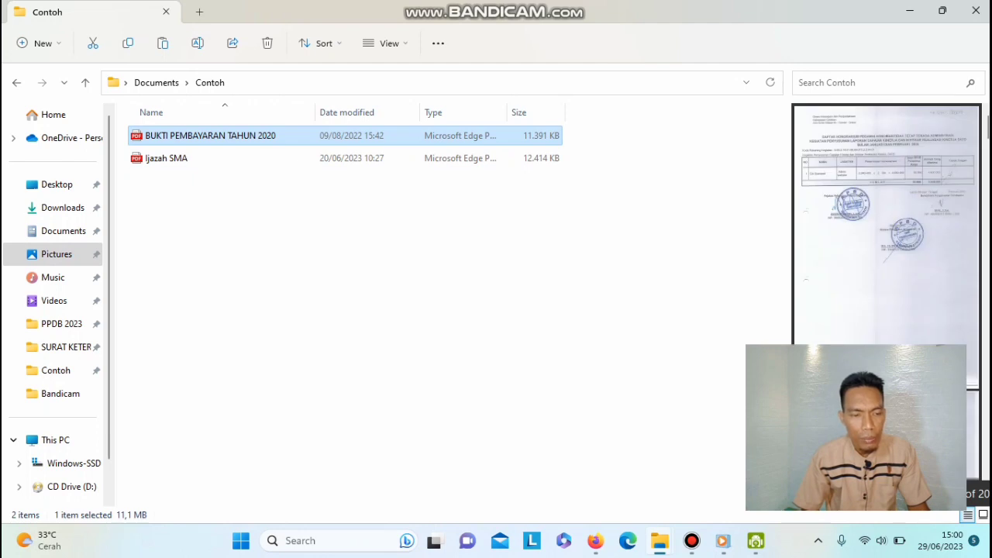
{"action": "right_click", "coordinate": [217, 142]}
{"action": "left_click", "coordinate": [270, 304]}
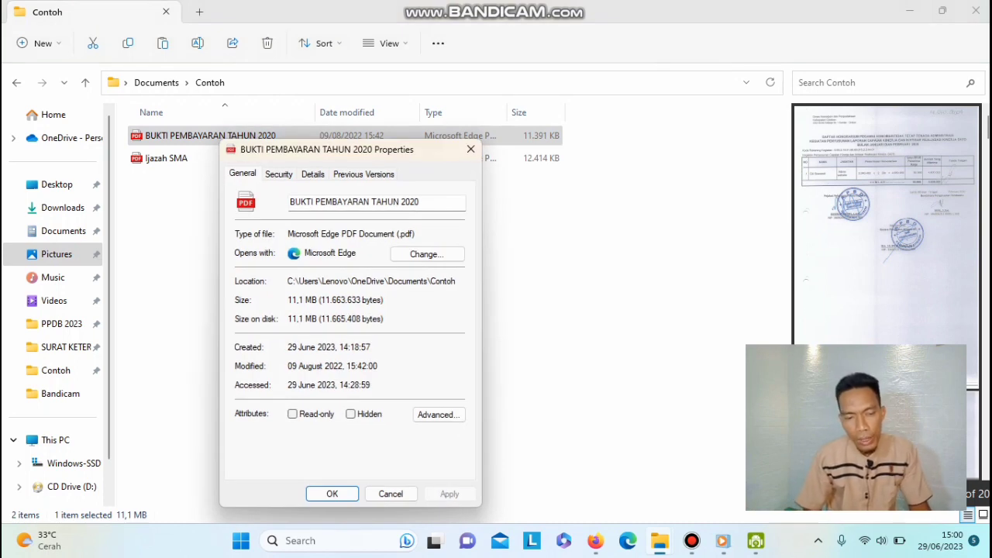
{"action": "left_click", "coordinate": [470, 149]}
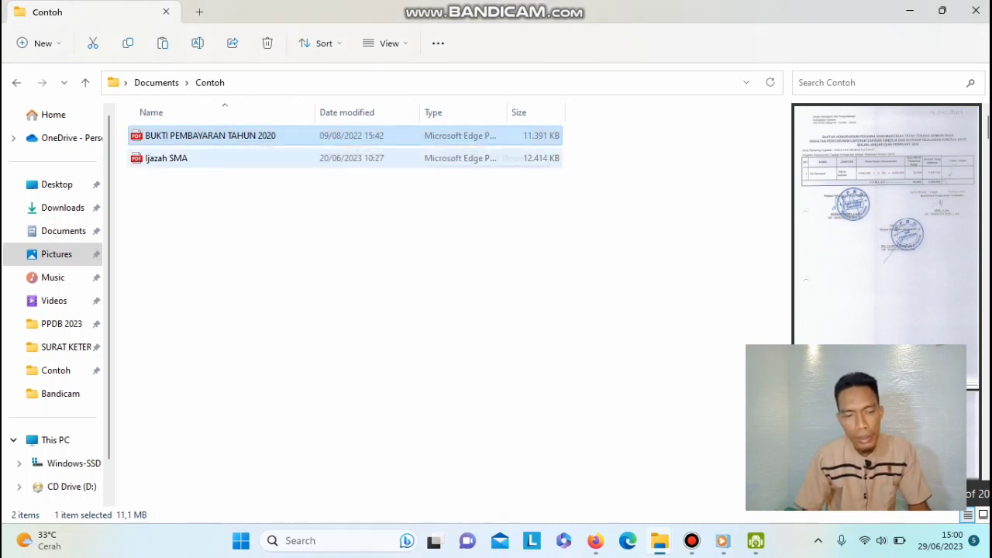
- Check the file size of the Ijazah SMA PDF in its properties
{"action": "left_click", "coordinate": [465, 158]}
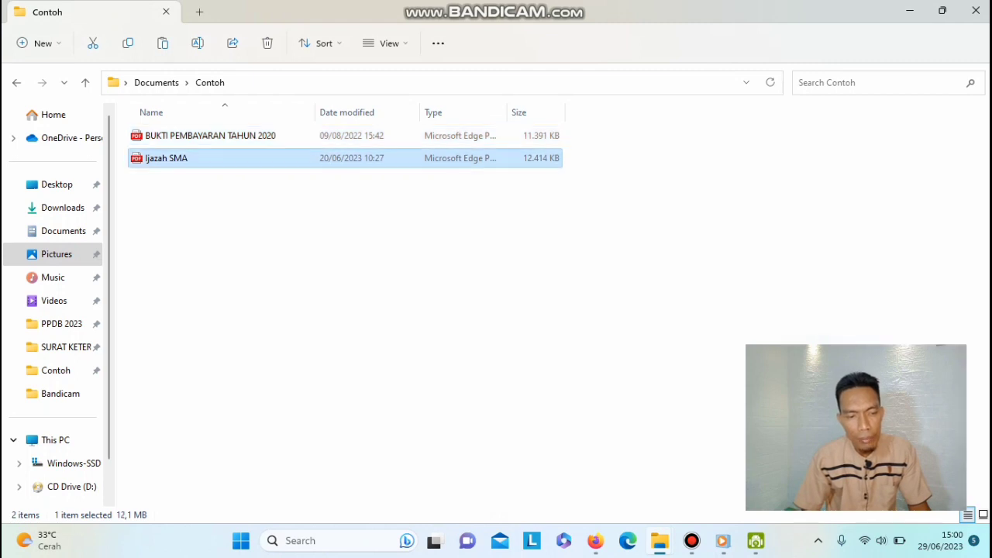
{"action": "right_click", "coordinate": [225, 158]}
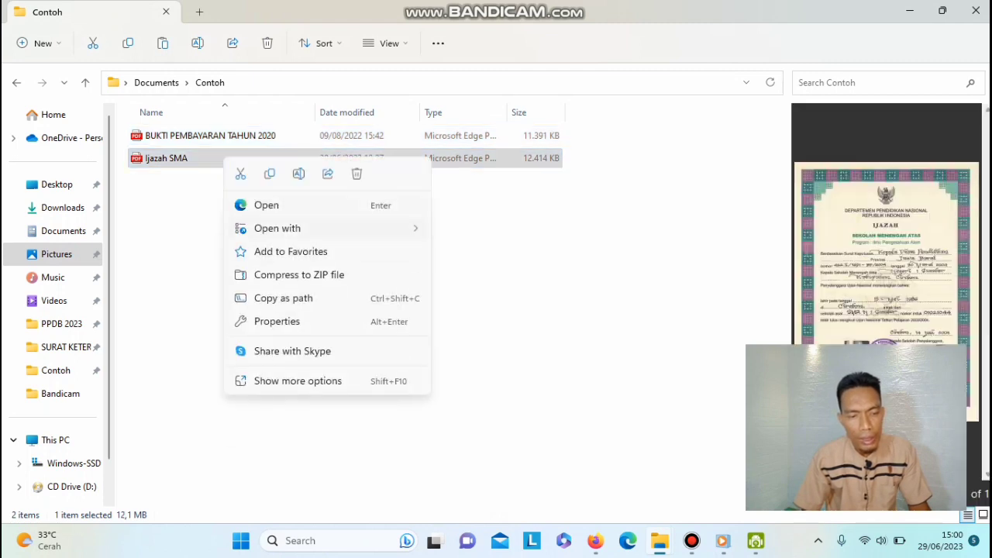
{"action": "left_click", "coordinate": [263, 321]}
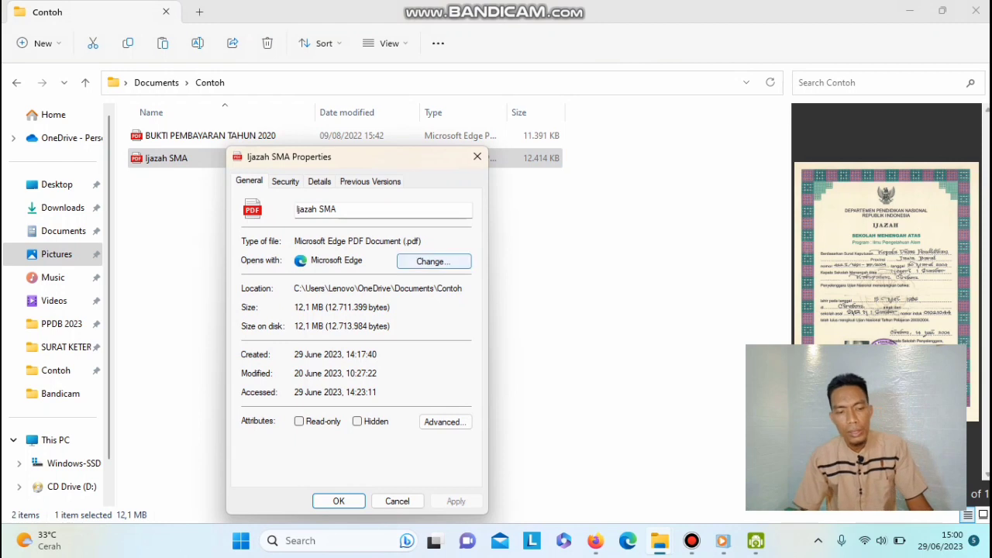
{"action": "key", "text": "Escape"}
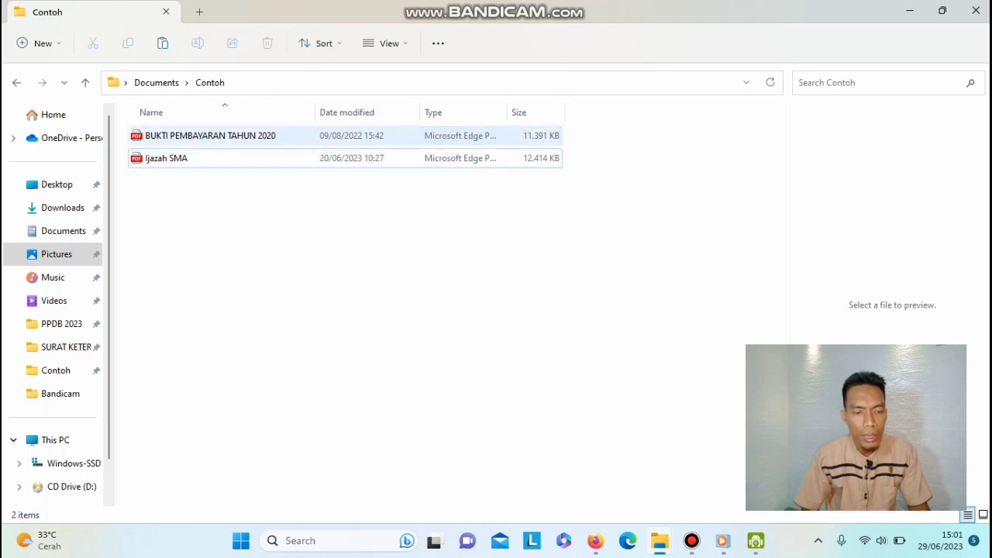
{"action": "left_click", "coordinate": [210, 136]}
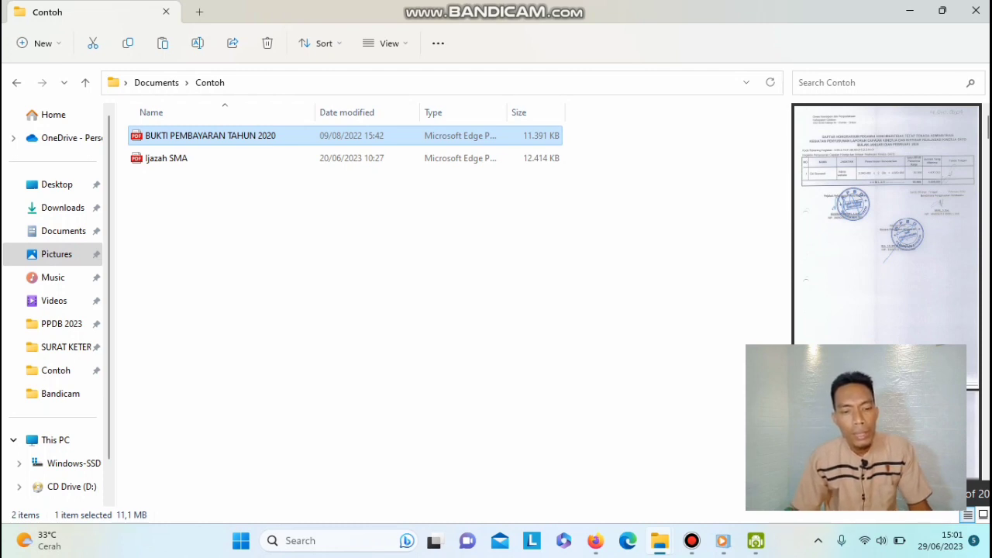
{"action": "right_click", "coordinate": [318, 195]}
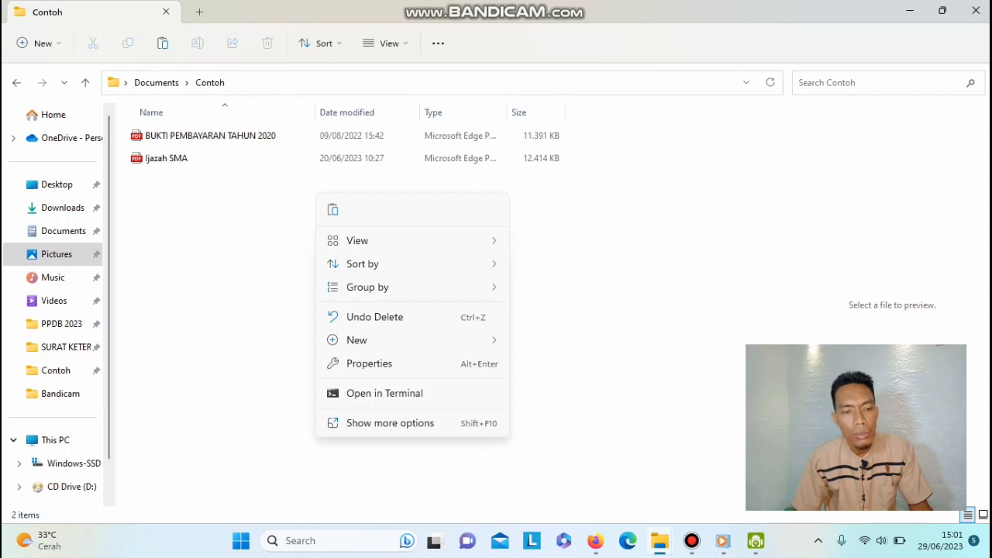
{"action": "right_click", "coordinate": [259, 205]}
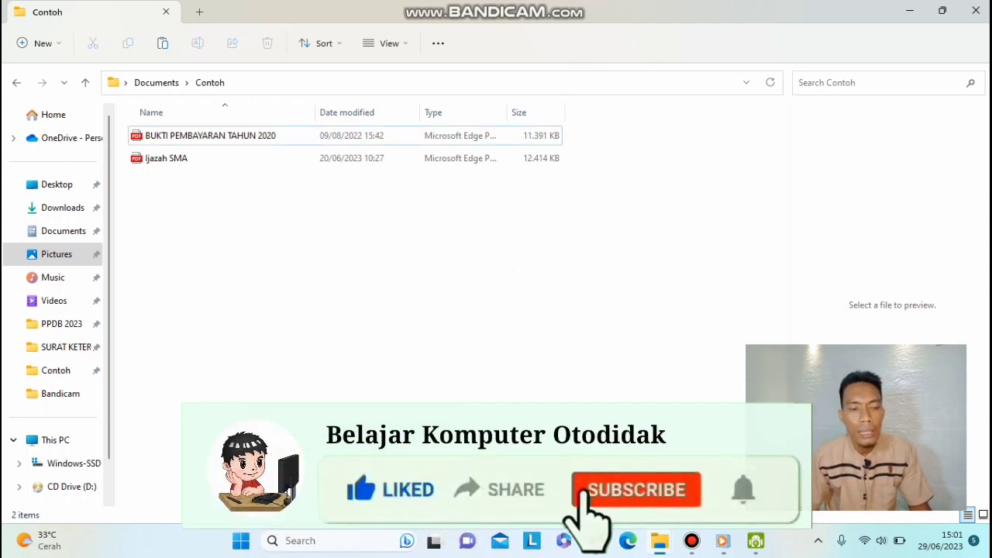
{"action": "right_click", "coordinate": [216, 207]}
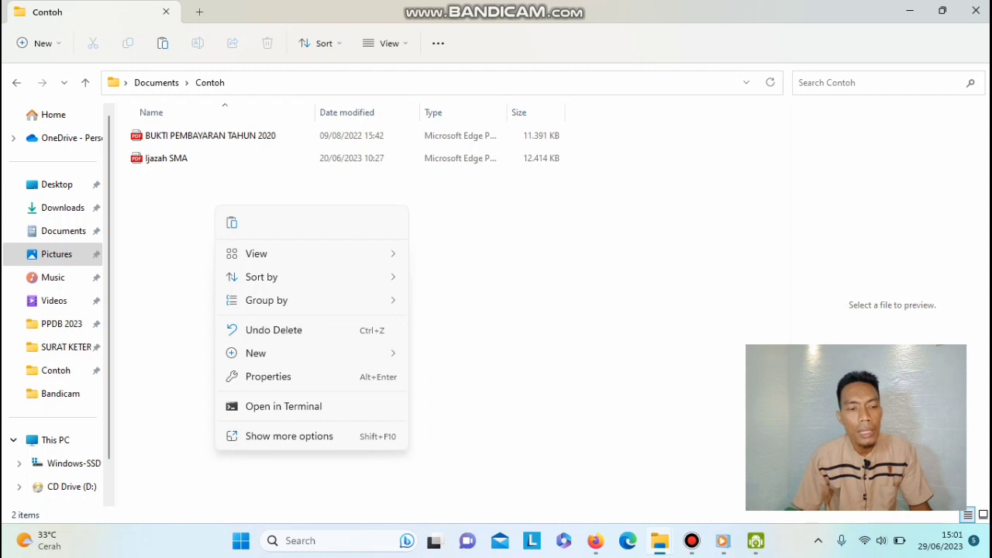
{"action": "key", "text": "Escape"}
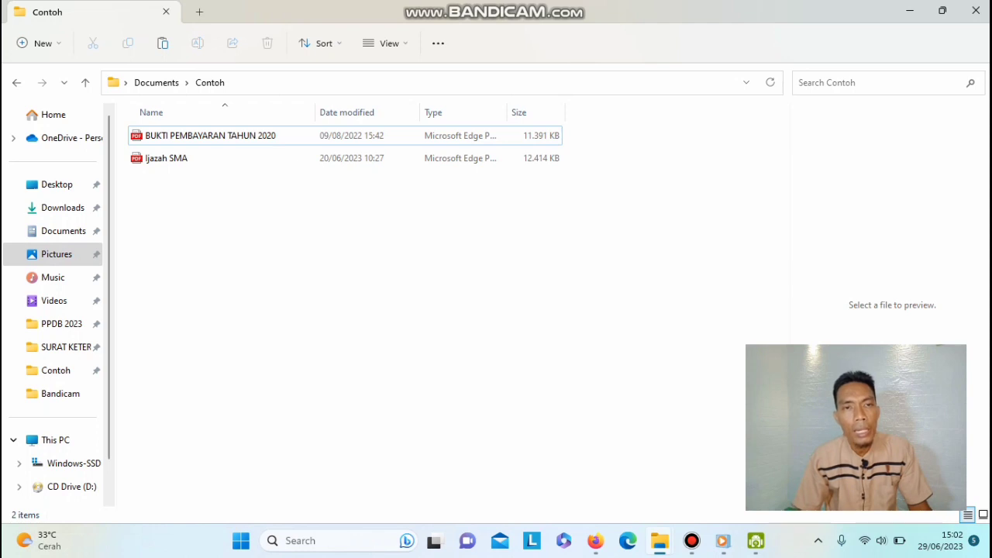
{"action": "left_click", "coordinate": [210, 136]}
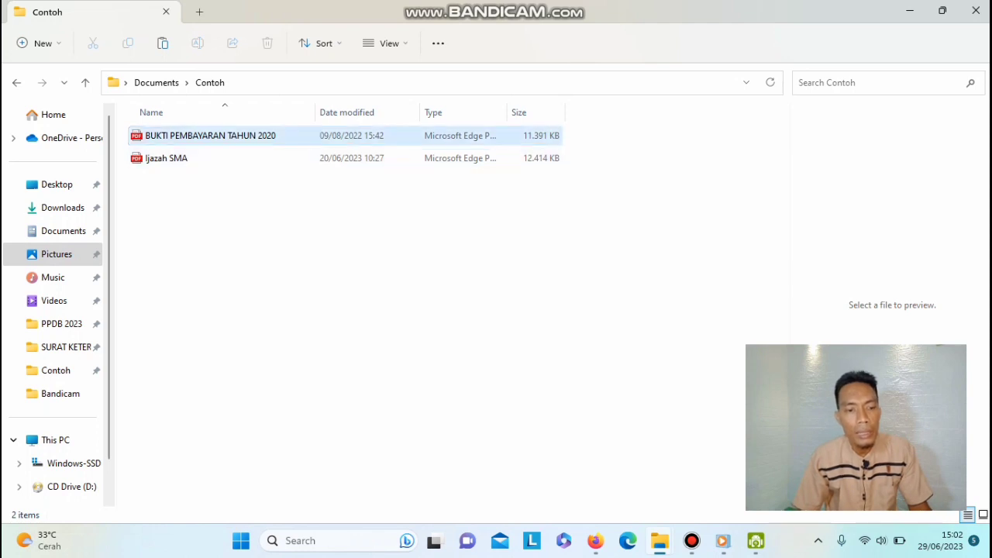
{"action": "left_click", "coordinate": [210, 136]}
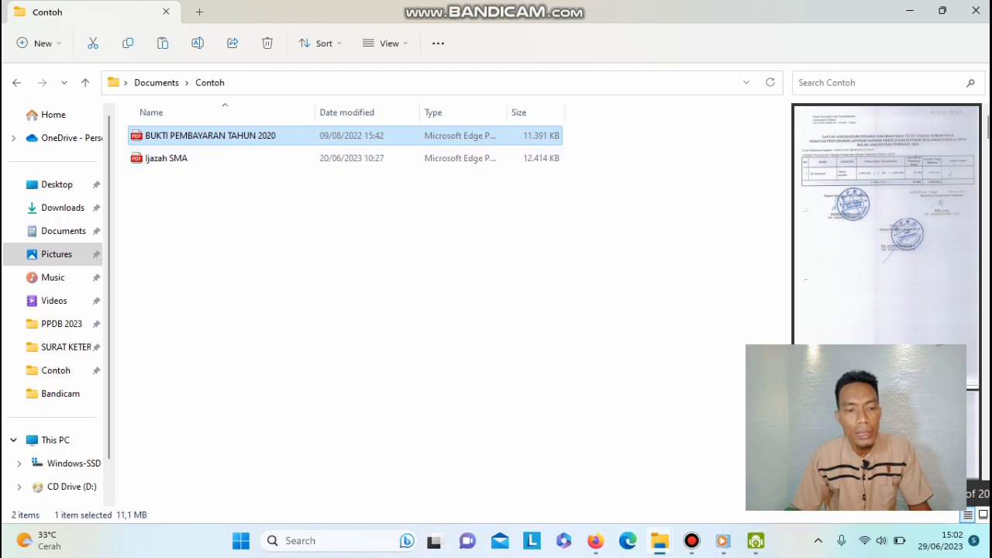
{"action": "left_click", "coordinate": [341, 263]}
{"action": "right_click", "coordinate": [250, 185]}
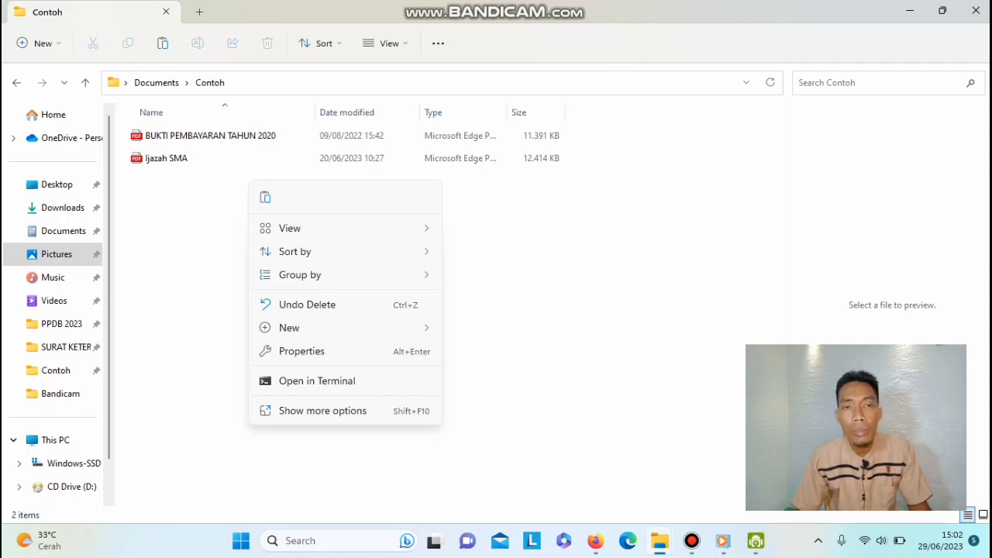
{"action": "key", "text": "Escape"}
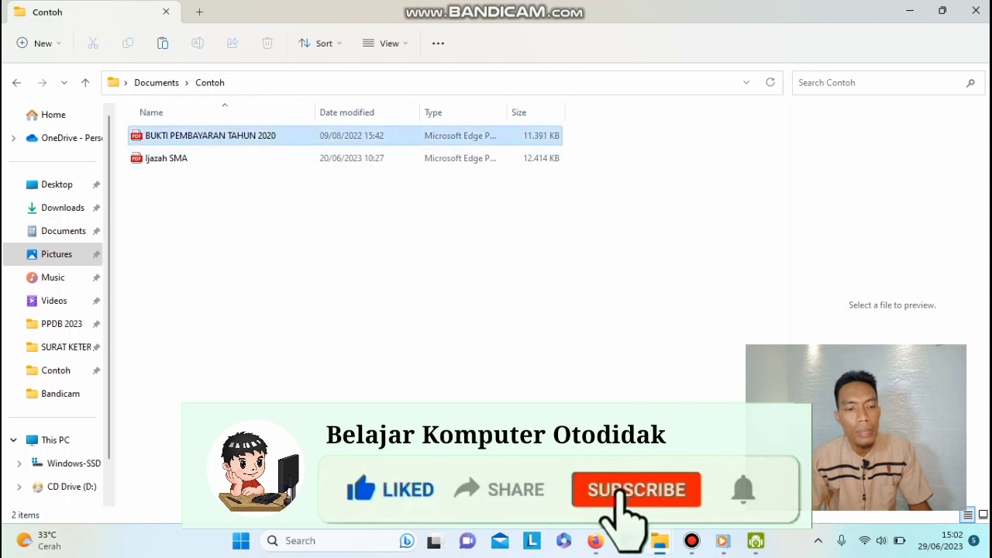
{"action": "left_click", "coordinate": [209, 135]}
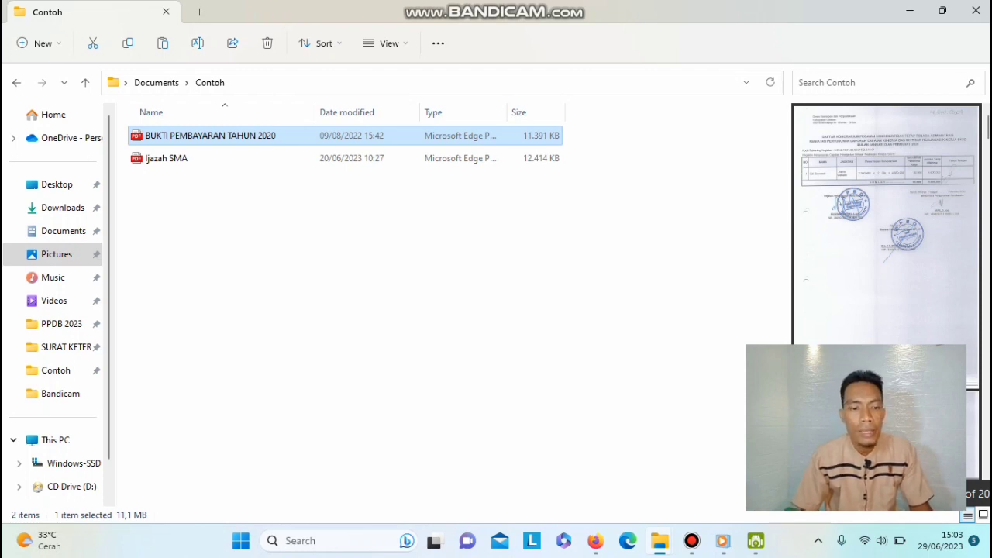
{"action": "left_click", "coordinate": [349, 249]}
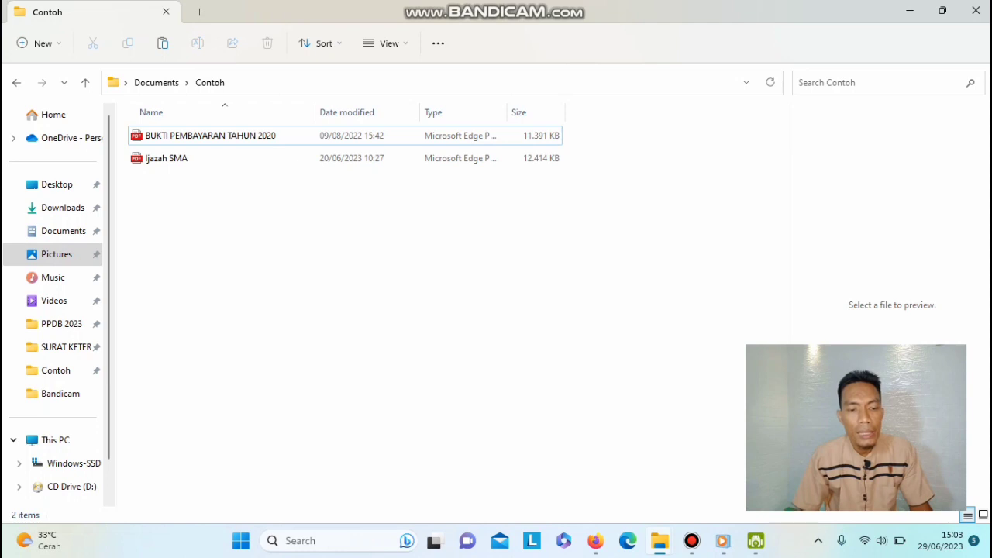
{"action": "key", "text": "shift+F10"}
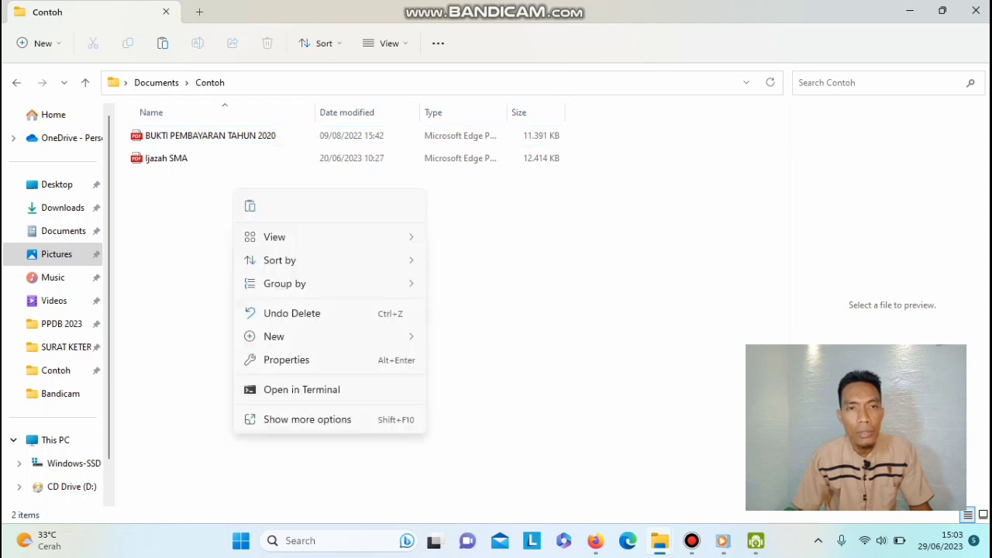
{"action": "key", "text": "Escape"}
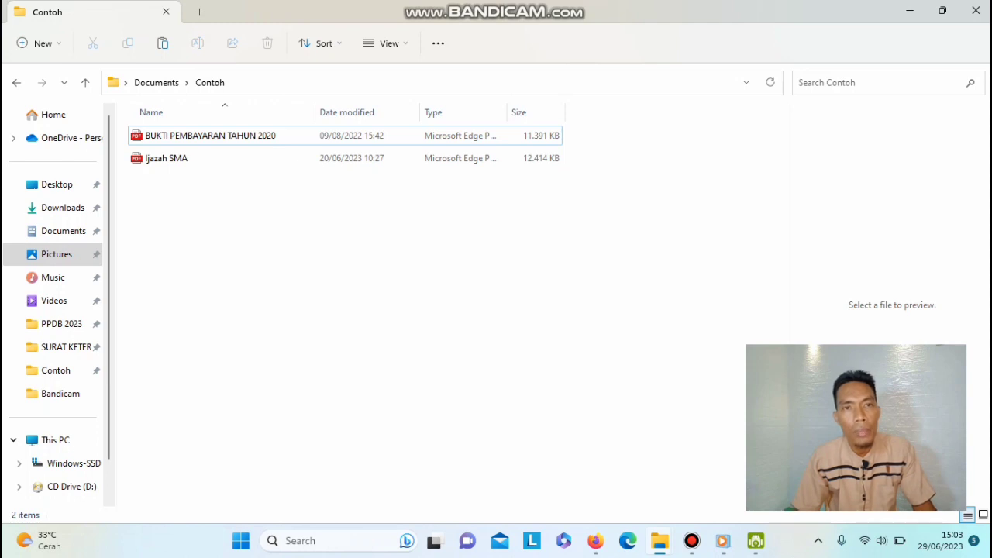
{"action": "key", "text": "Down"}
{"action": "key", "text": "Up"}
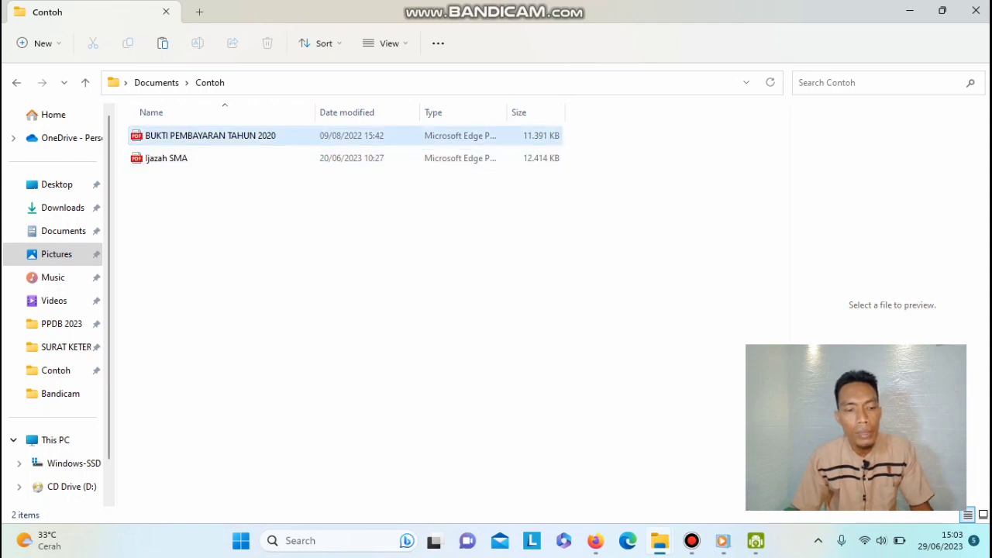
{"action": "key", "text": "Down"}
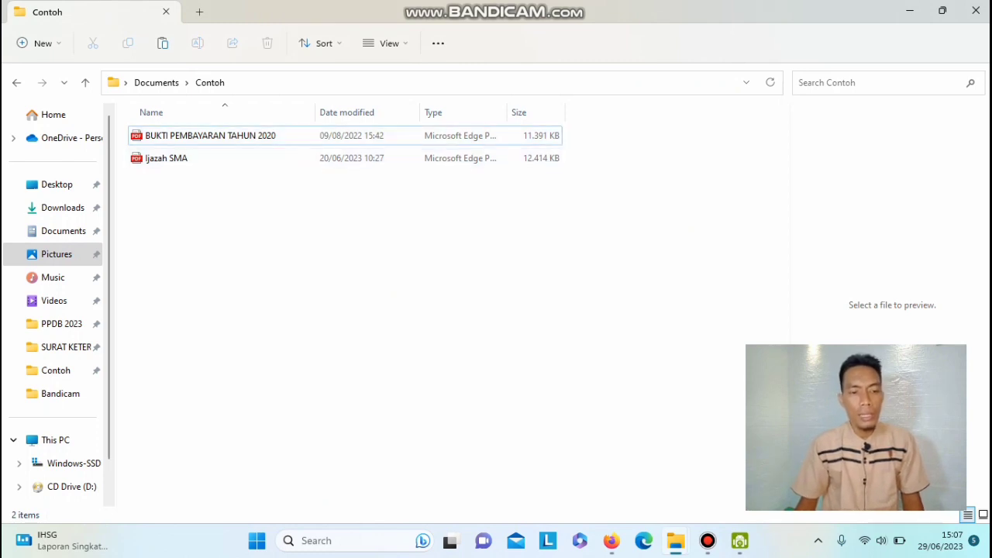
- Preview the Ijazah SMA PDF and look through the pages of the BUKTI PEMBAYARAN TAHUN 2020 PDF
{"action": "left_click", "coordinate": [167, 158]}
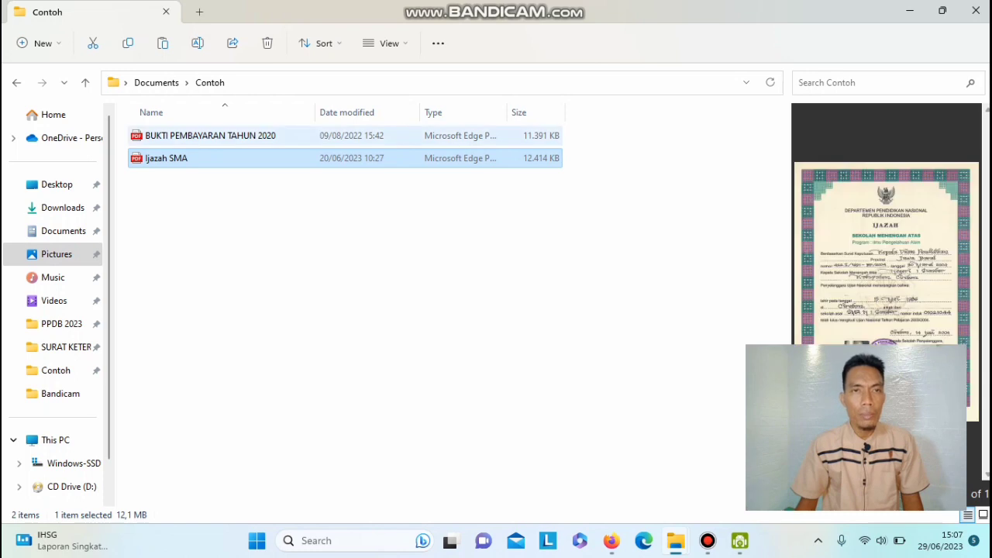
{"action": "left_click", "coordinate": [210, 135]}
{"action": "left_click", "coordinate": [167, 158]}
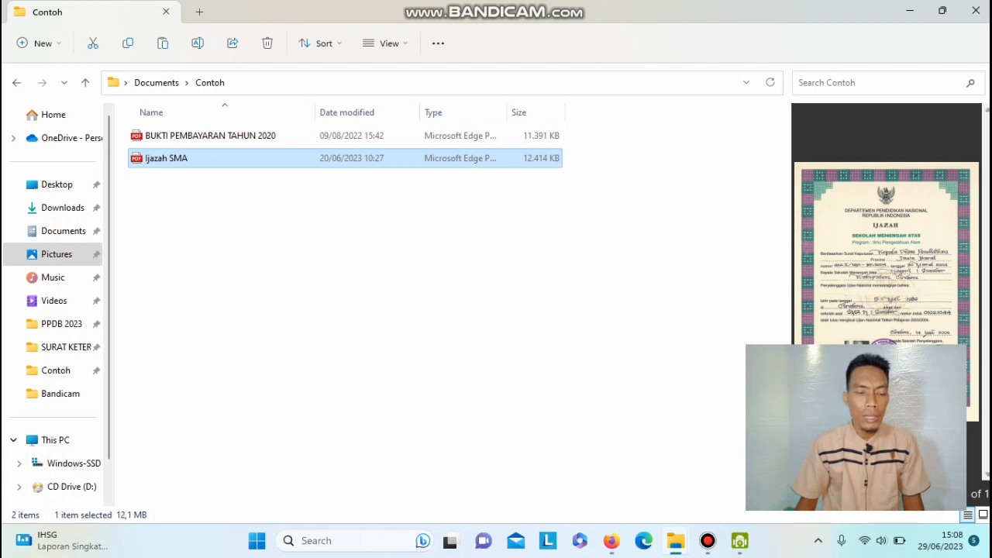
{"action": "left_click", "coordinate": [310, 232]}
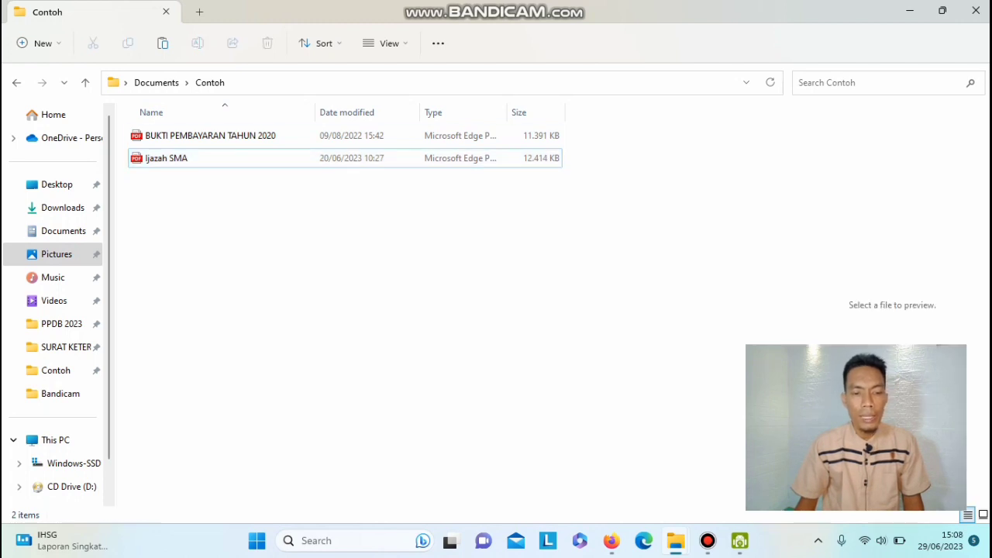
{"action": "left_click", "coordinate": [167, 158]}
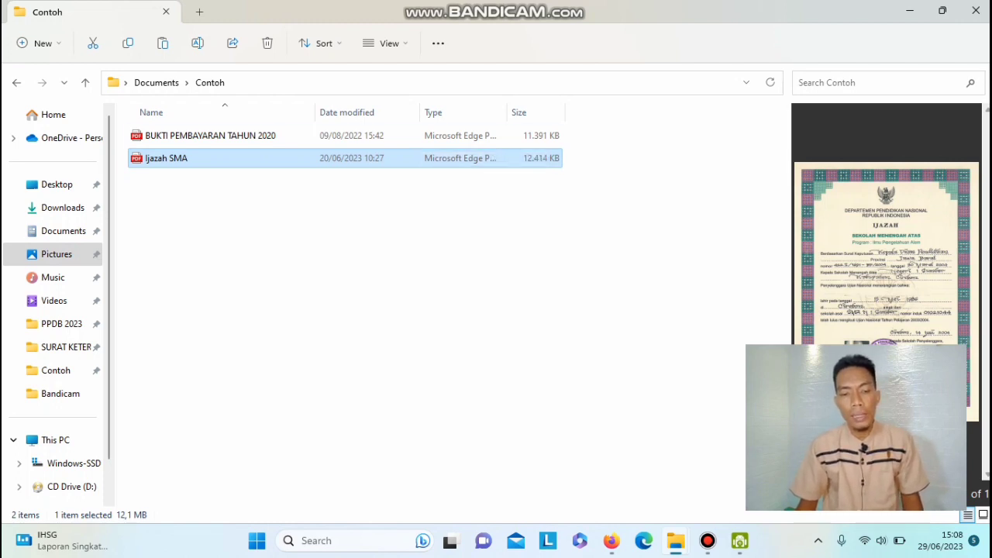
{"action": "left_click", "coordinate": [210, 136]}
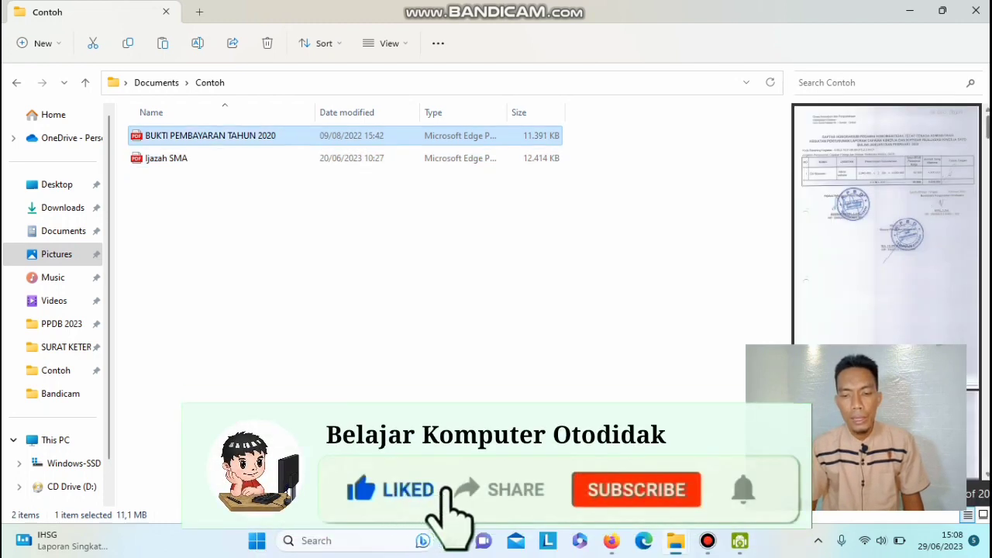
{"action": "scroll", "coordinate": [886, 225], "scroll_direction": "down", "scroll_amount": 2}
{"action": "scroll", "coordinate": [886, 225], "scroll_direction": "down", "scroll_amount": 20}
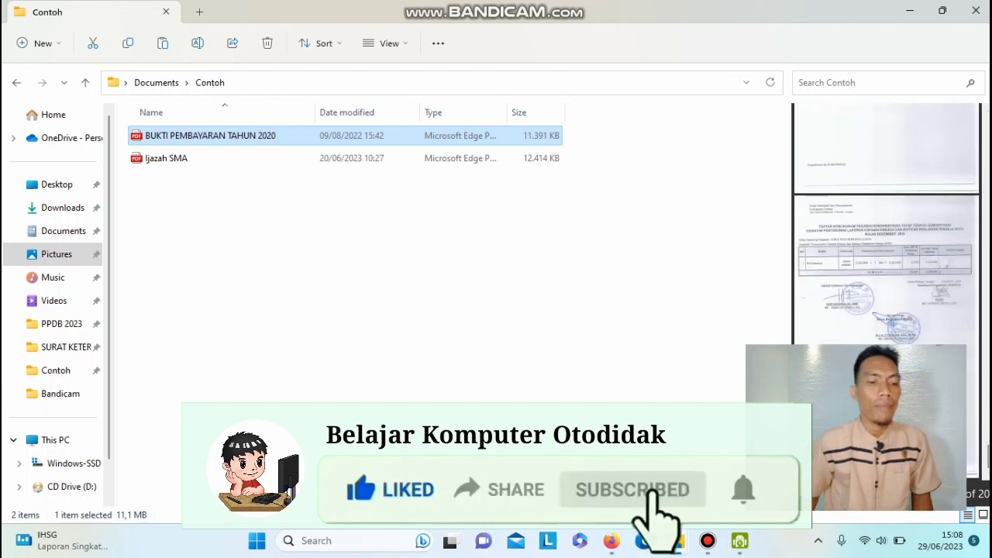
{"action": "left_click", "coordinate": [620, 442]}
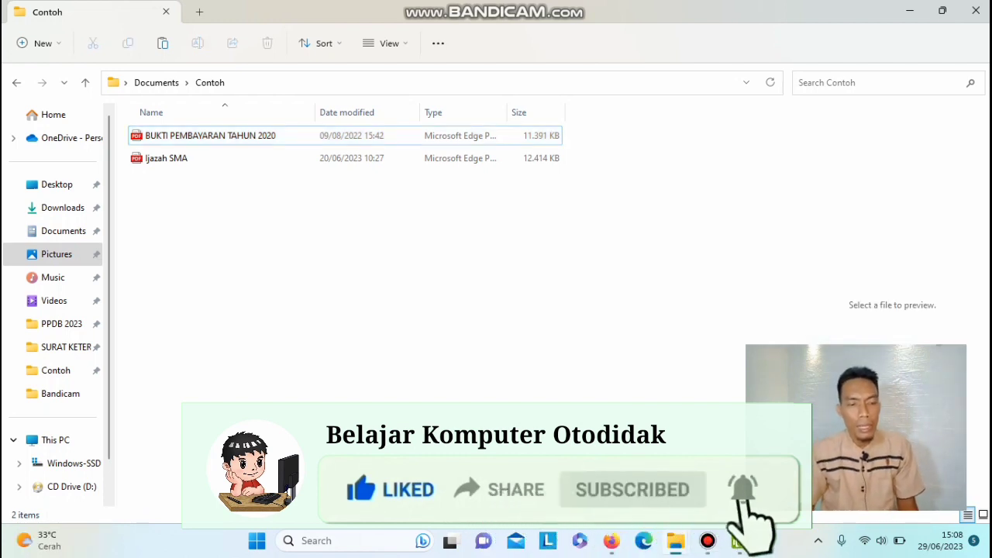
{"action": "right_click", "coordinate": [255, 205]}
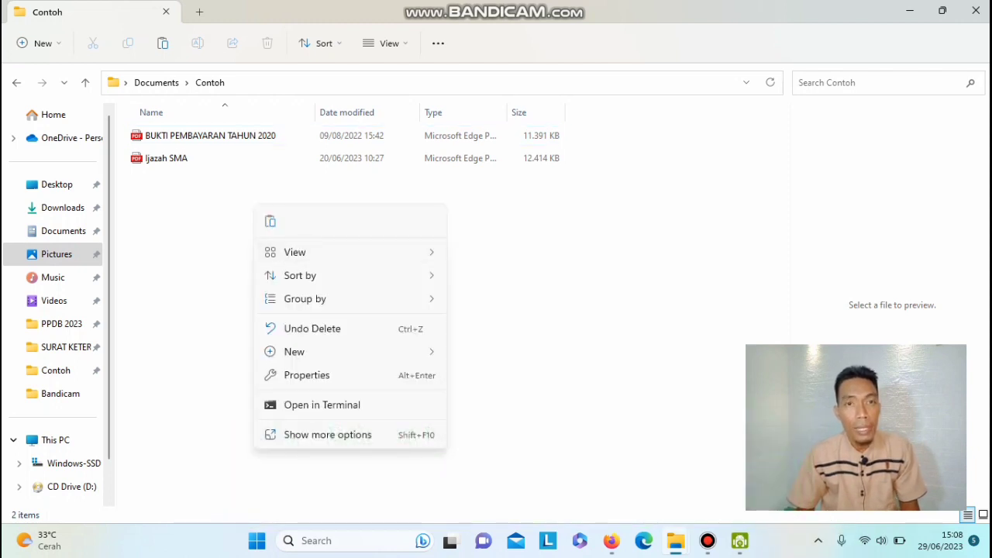
{"action": "key", "text": "Escape"}
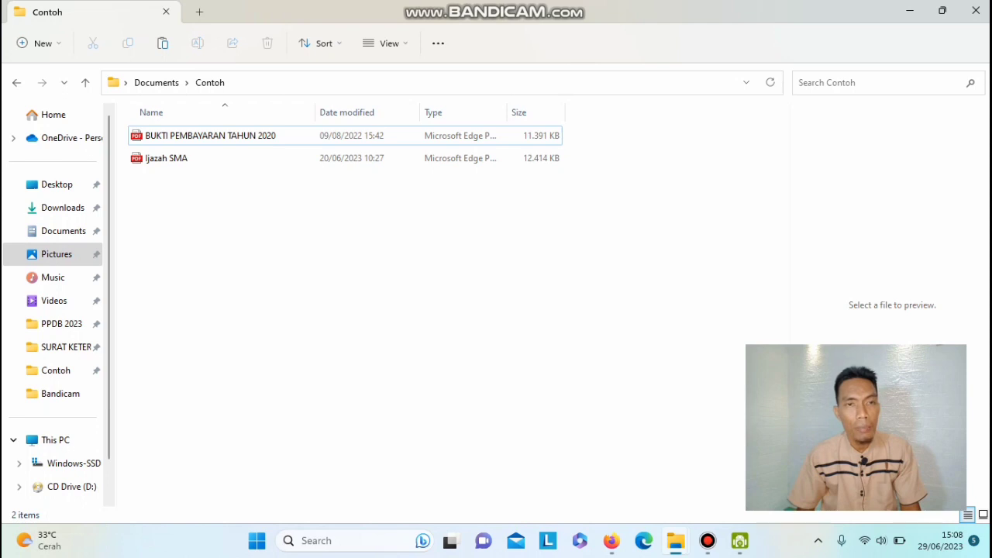
{"action": "key", "text": "shift+F10"}
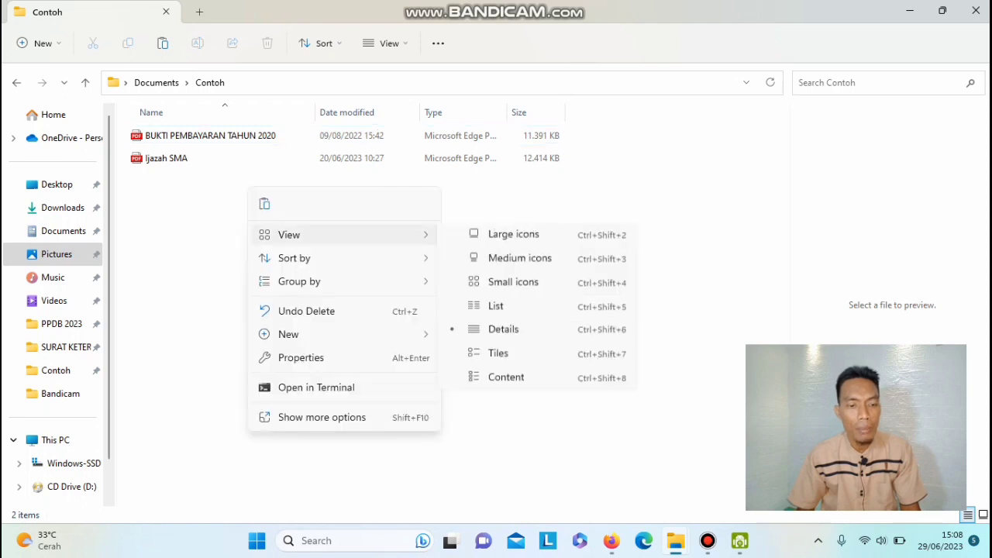
{"action": "right_click", "coordinate": [226, 220]}
{"action": "key", "text": "Escape"}
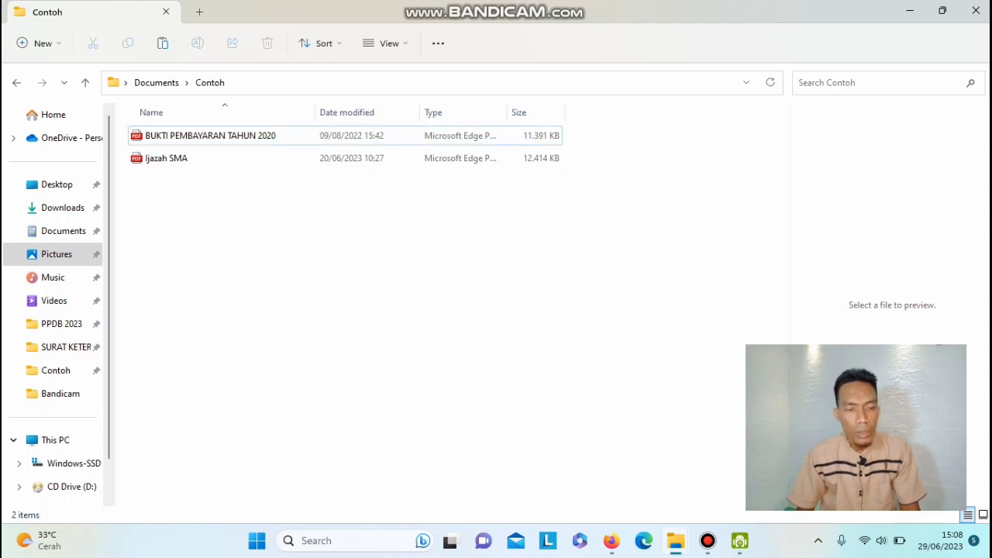
- Preview the Ijazah SMA PDF in the Contoh folder, and launch Nitro Pro
{"action": "left_click", "coordinate": [165, 157]}
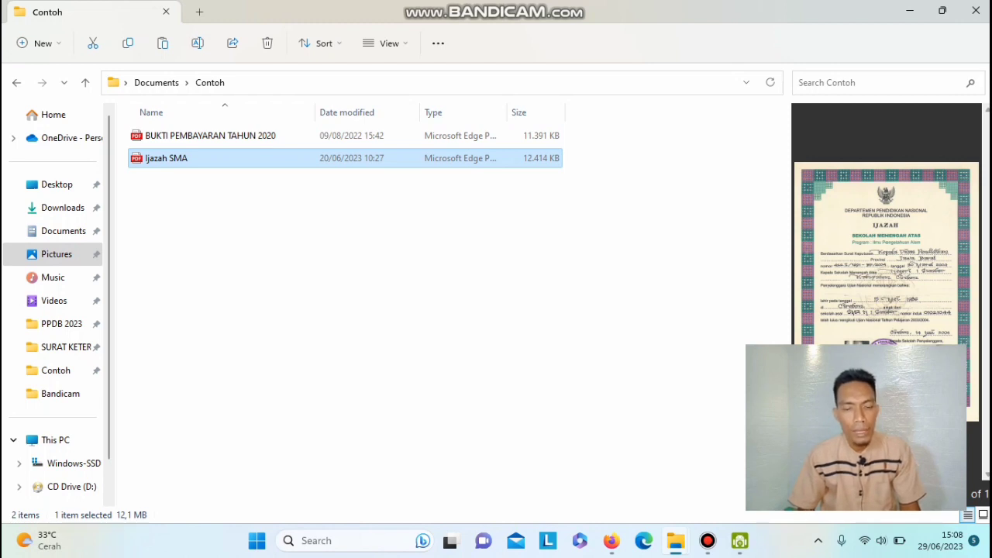
{"action": "left_click", "coordinate": [434, 294]}
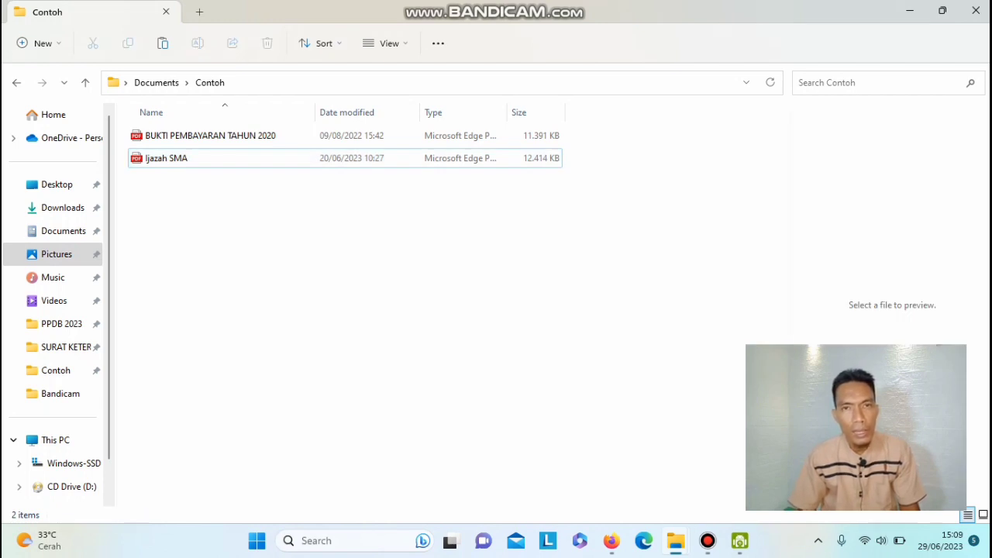
{"action": "key", "text": "super+s"}
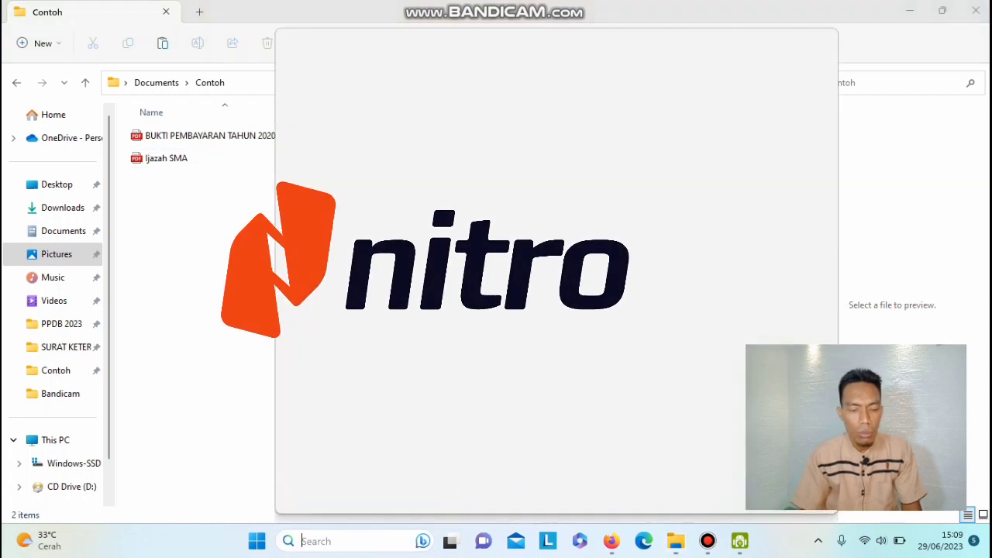
{"action": "type", "text": "nitro"}
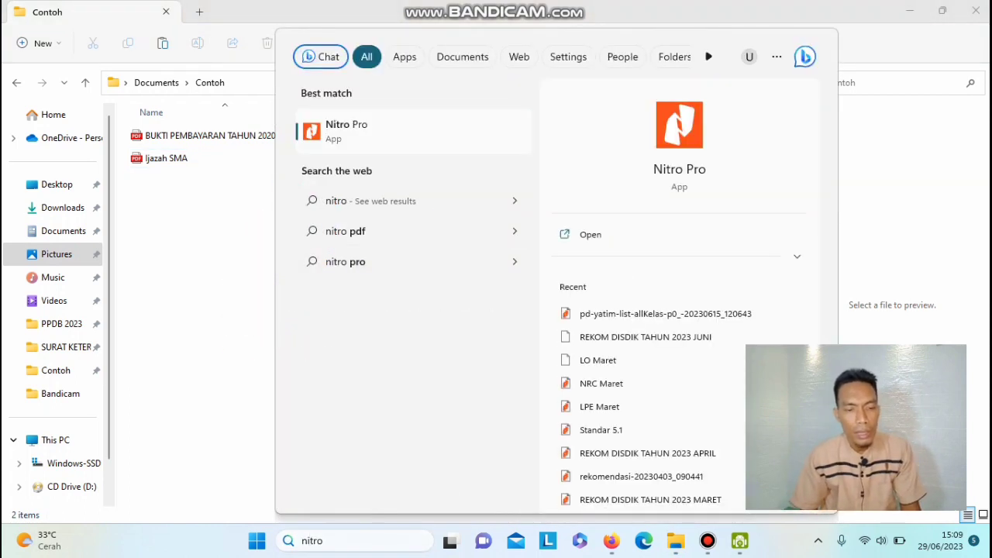
{"action": "key", "text": "Return"}
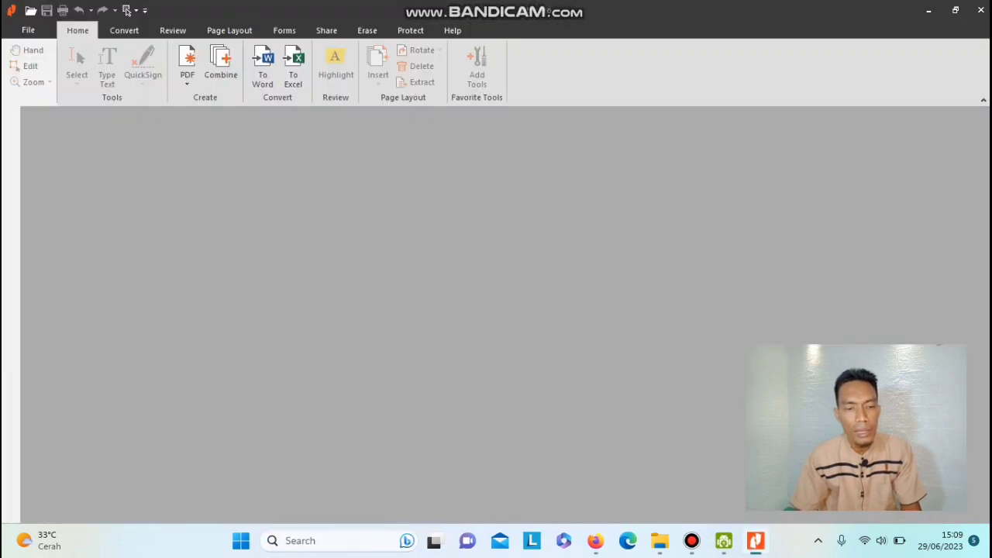
{"action": "key", "text": "alt+Tab"}
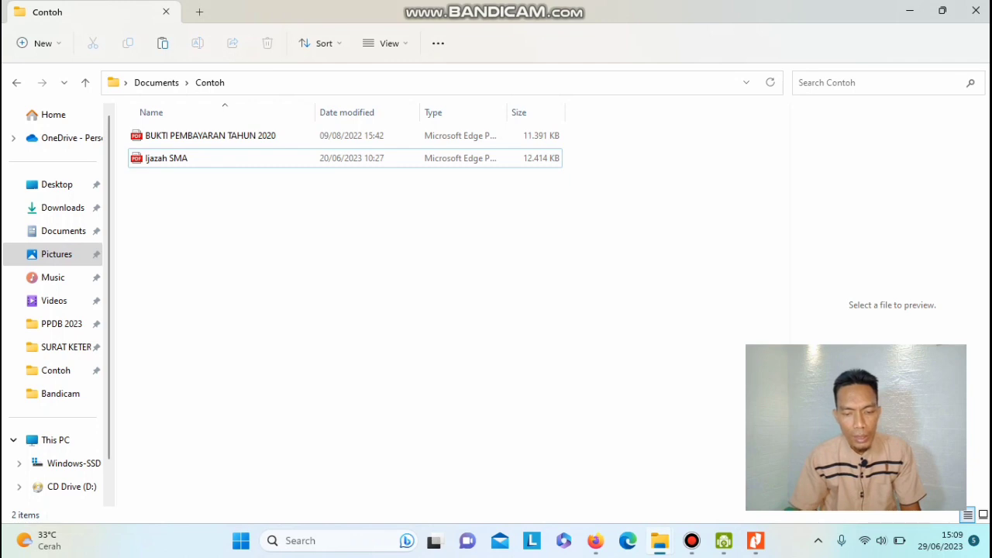
{"action": "left_click", "coordinate": [756, 540]}
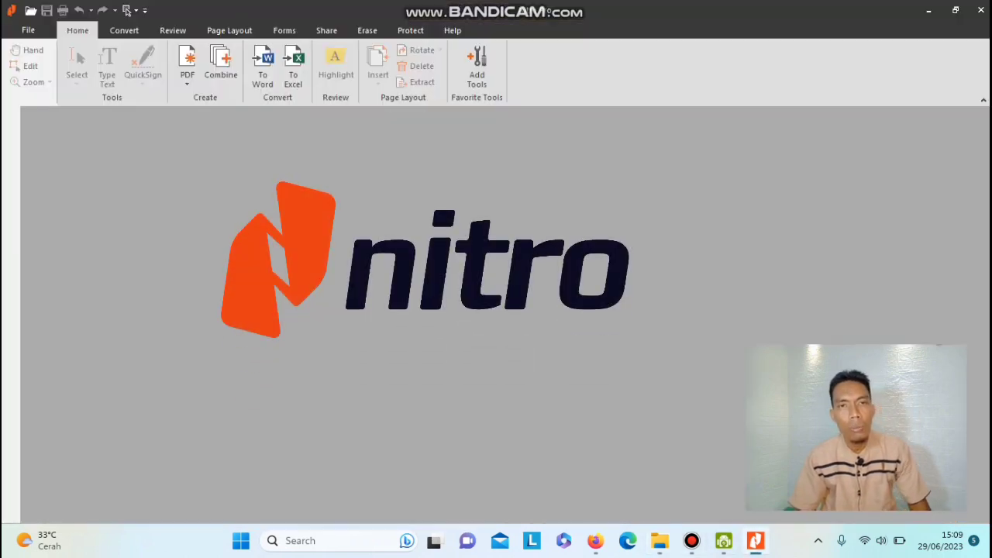
- Open the Ijazah SMA PDF from the Documents > Contoh folder in Nitro Pro
{"action": "left_click", "coordinate": [28, 30]}
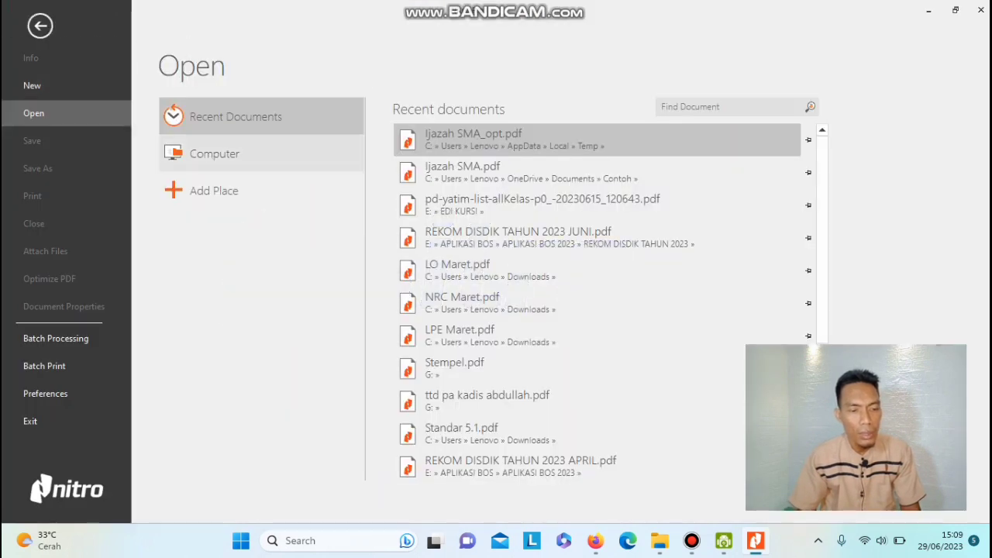
{"action": "left_click", "coordinate": [214, 191]}
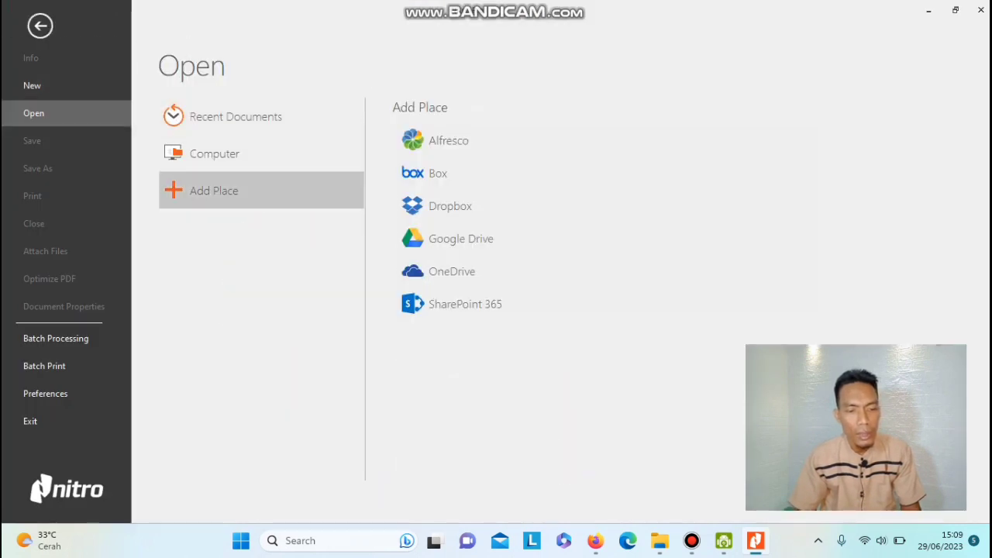
{"action": "left_click", "coordinate": [214, 154]}
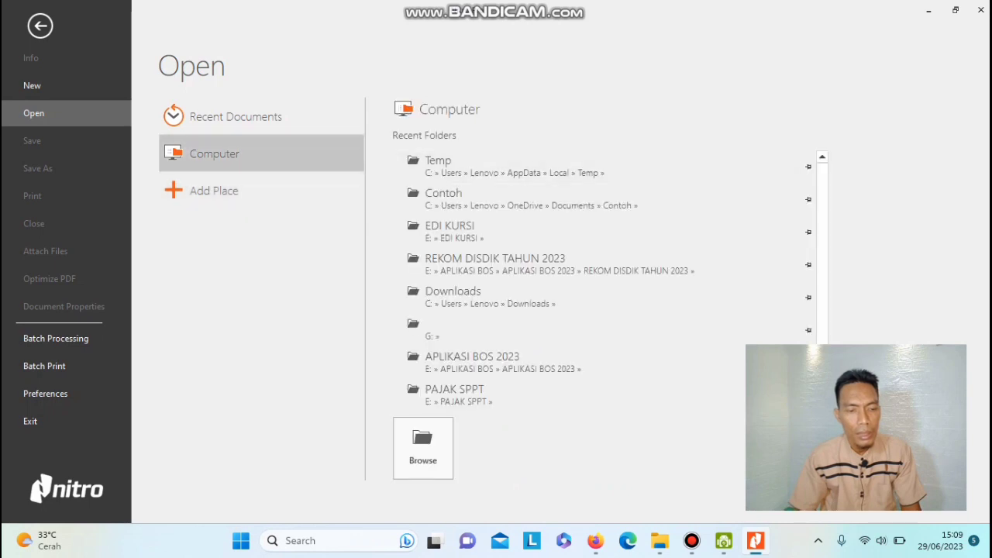
{"action": "left_click", "coordinate": [422, 448]}
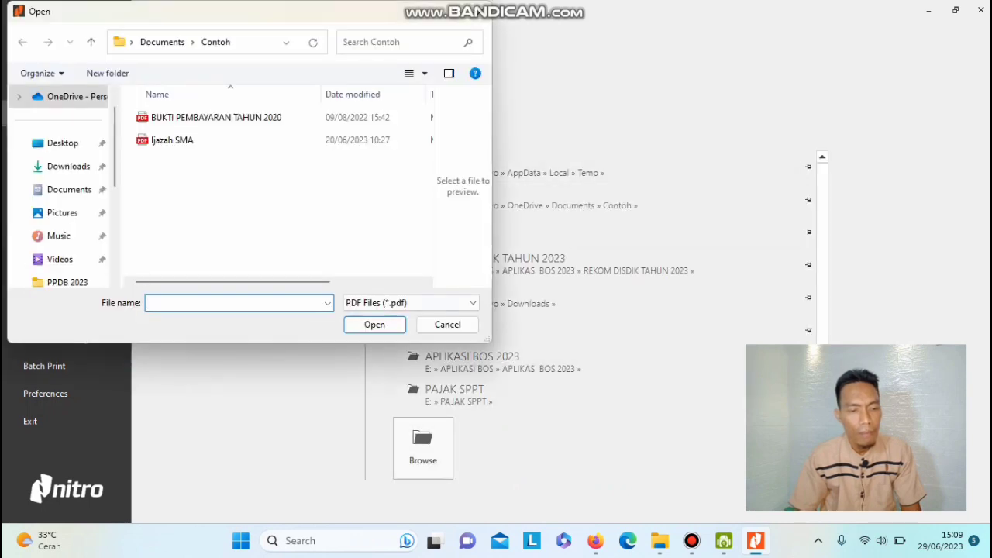
{"action": "left_click", "coordinate": [172, 140]}
{"action": "left_click", "coordinate": [374, 325]}
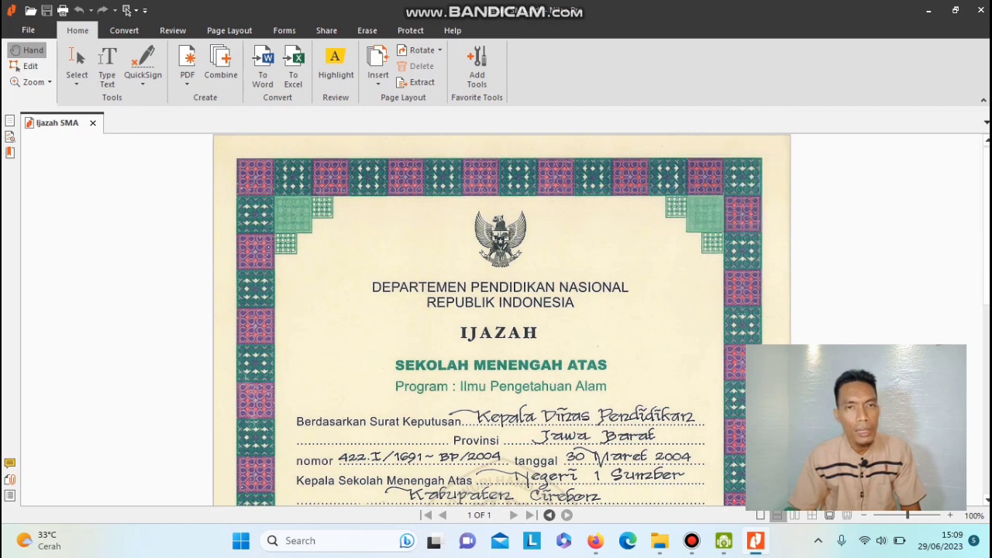
- Optimize the Ijazah SMA PDF with the Reduced size option and accept the optimization result
{"action": "key", "text": "alt+f"}
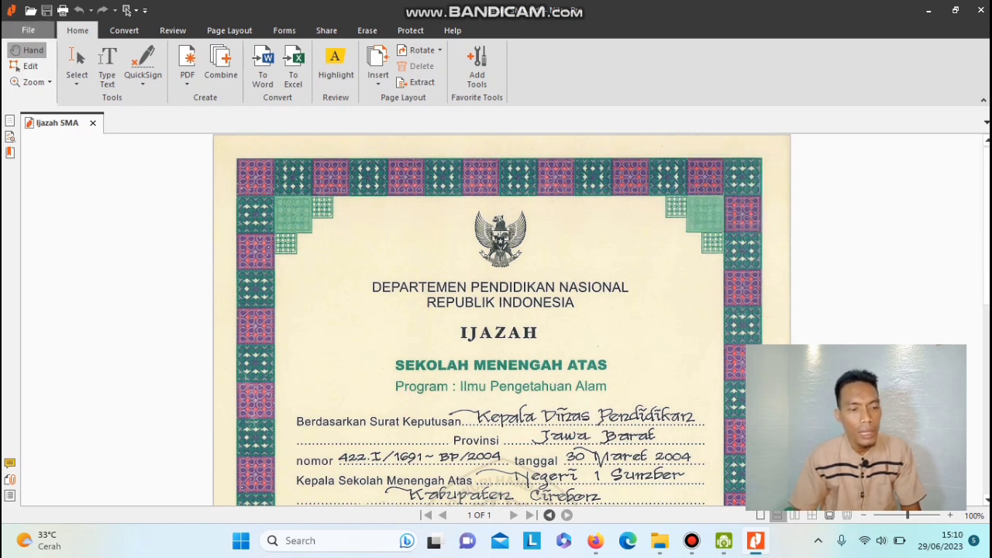
{"action": "left_click", "coordinate": [28, 30]}
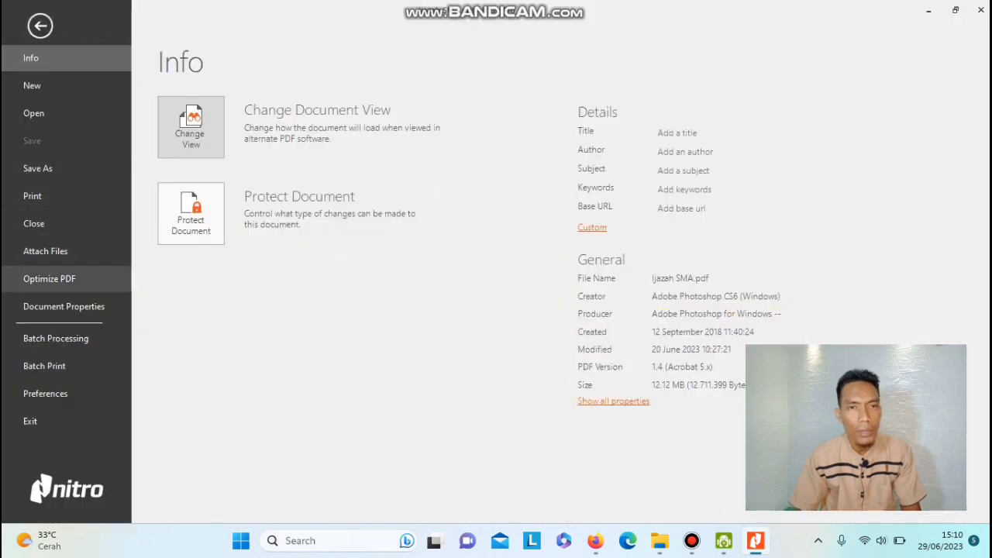
{"action": "left_click", "coordinate": [49, 279]}
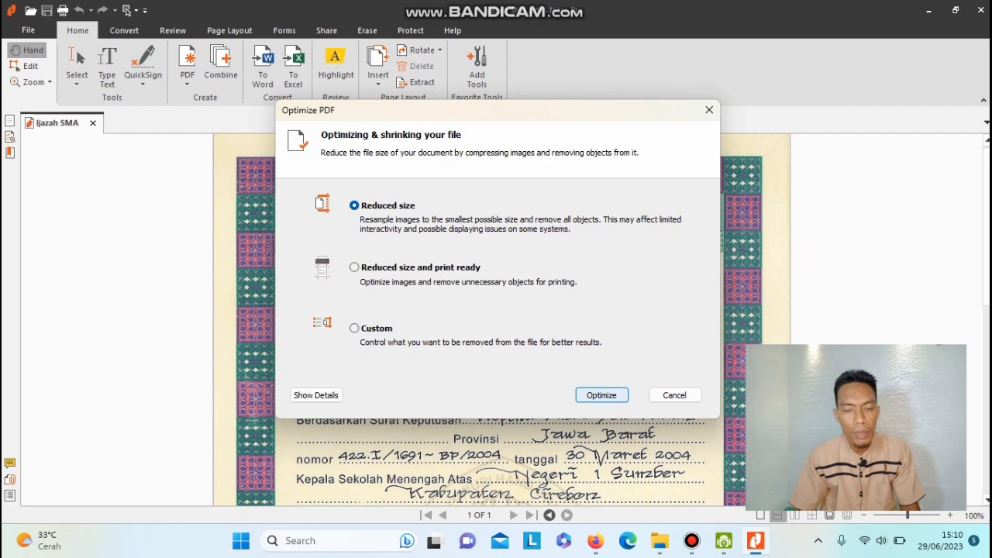
{"action": "key", "text": "Return"}
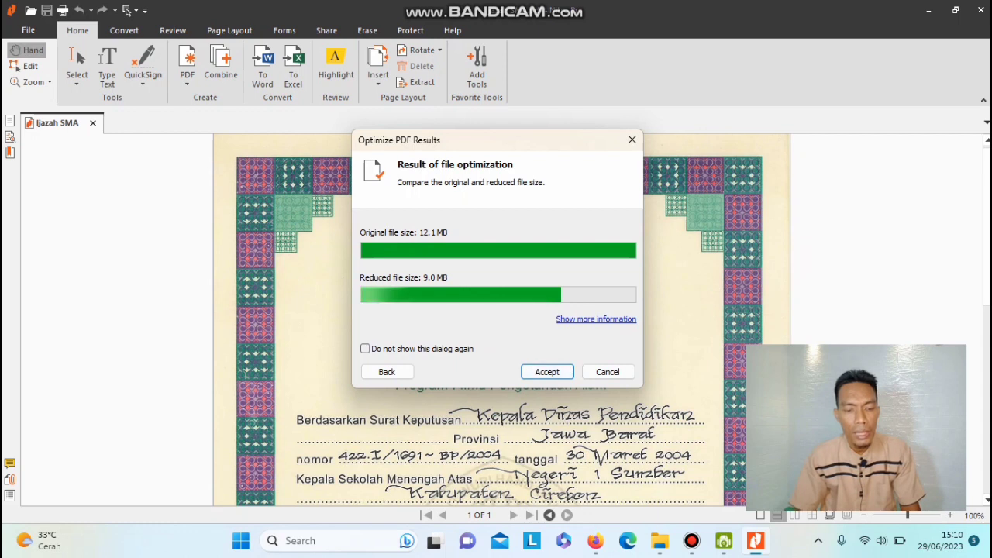
{"action": "key", "text": "Return"}
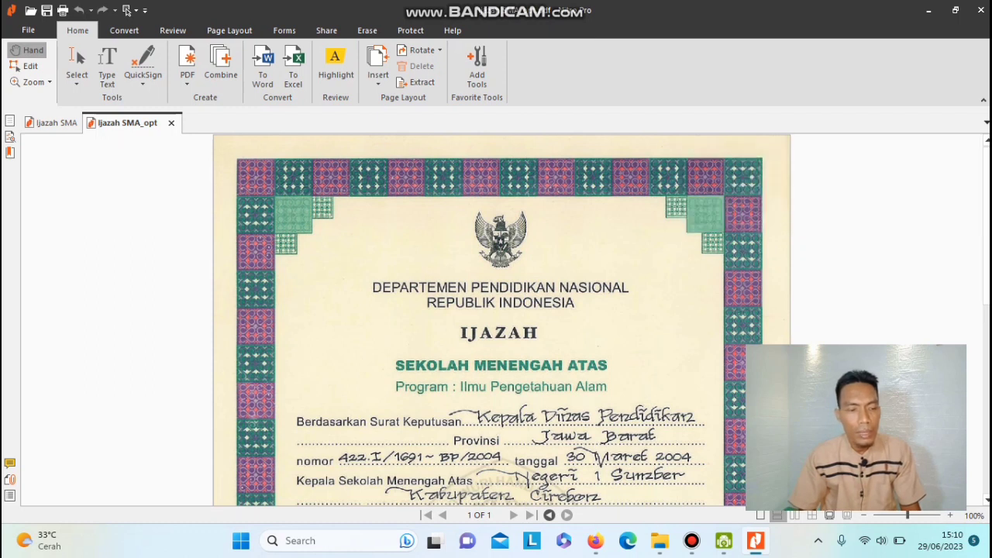
- Compare the visual quality of the original Ijazah SMA document with the optimized Ijazah SMA_opt copy
{"action": "key", "text": "ctrl+shift+Tab"}
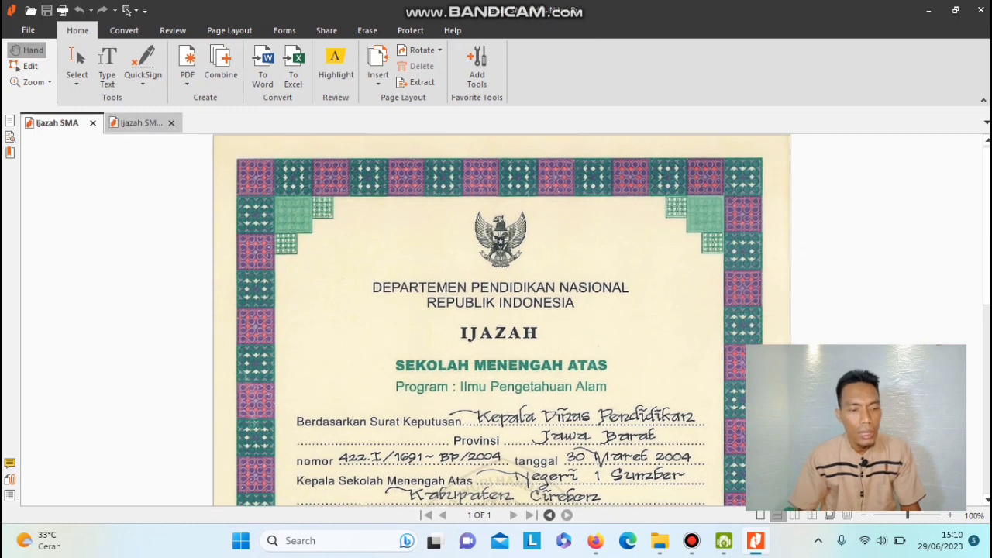
{"action": "key", "text": "ctrl+Tab"}
{"action": "key", "text": "ctrl+shift+Tab"}
{"action": "key", "text": "ctrl+Tab"}
{"action": "key", "text": "ctrl+shift+Tab"}
{"action": "key", "text": "ctrl+Tab"}
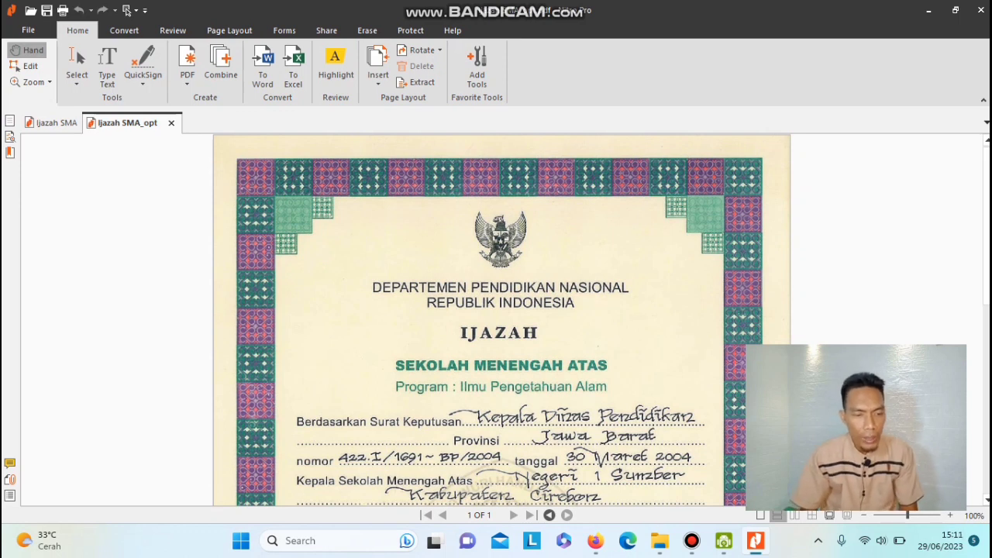
{"action": "key", "text": "ctrl+Tab"}
{"action": "key", "text": "ctrl+Tab"}
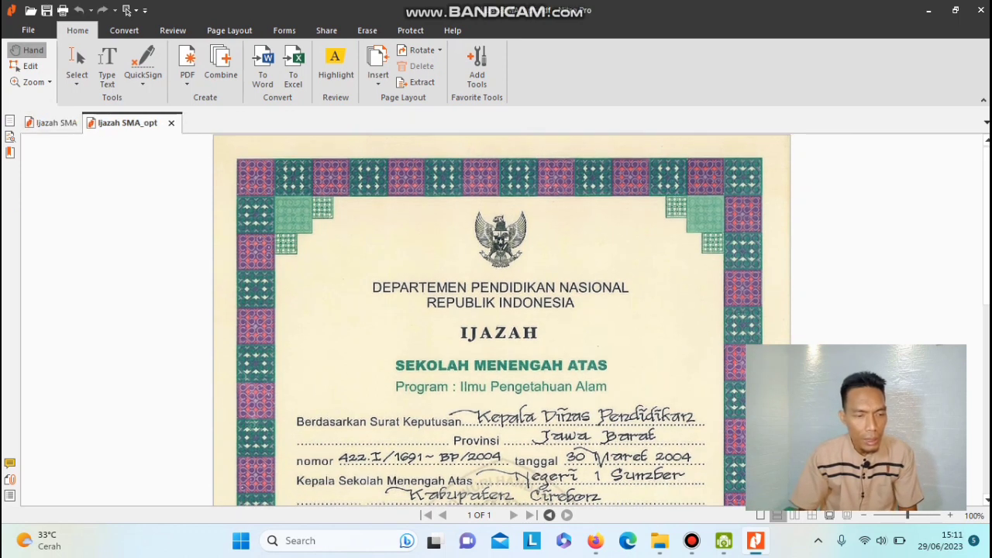
{"action": "key", "text": "ctrl+Tab"}
{"action": "key", "text": "ctrl+Tab"}
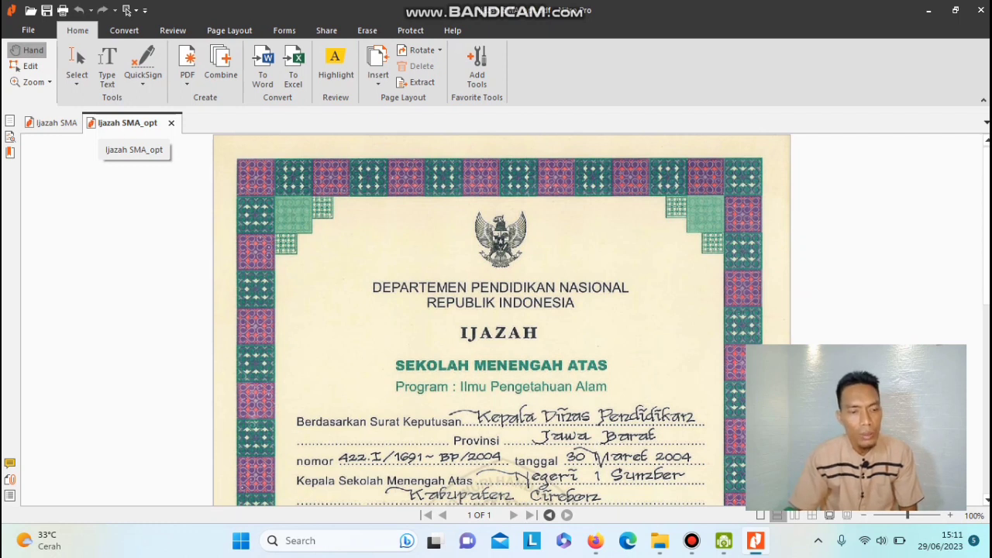
- Save the optimized PDF as Ijazah SMA_opt in the Contoh folder and reopen that folder in File Explorer
{"action": "left_click", "coordinate": [46, 10]}
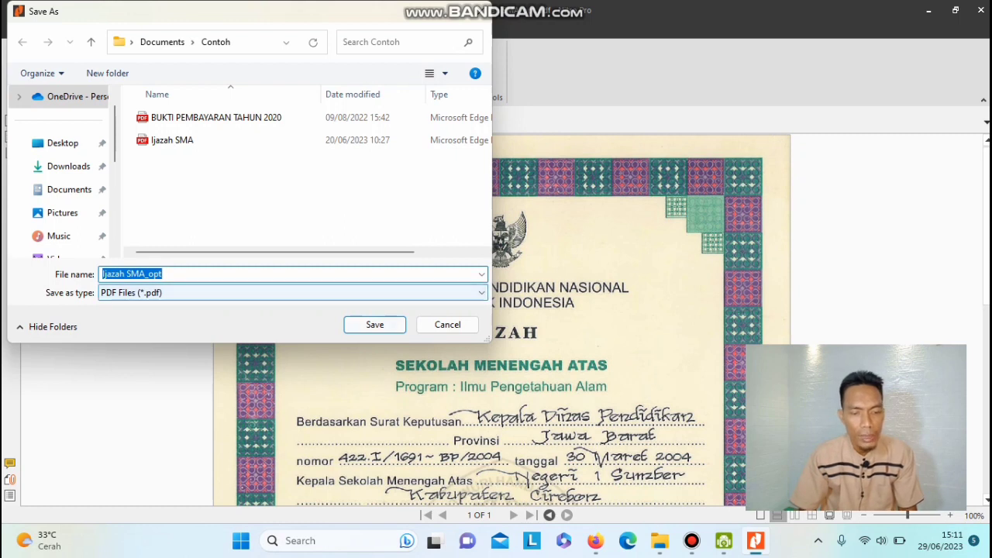
{"action": "left_click", "coordinate": [375, 324]}
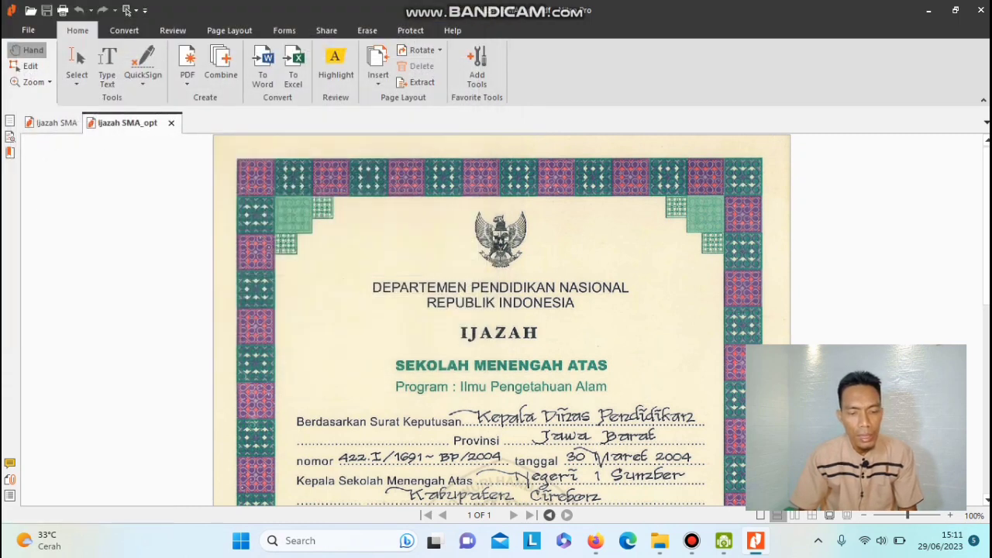
{"action": "mouse_move", "coordinate": [660, 540]}
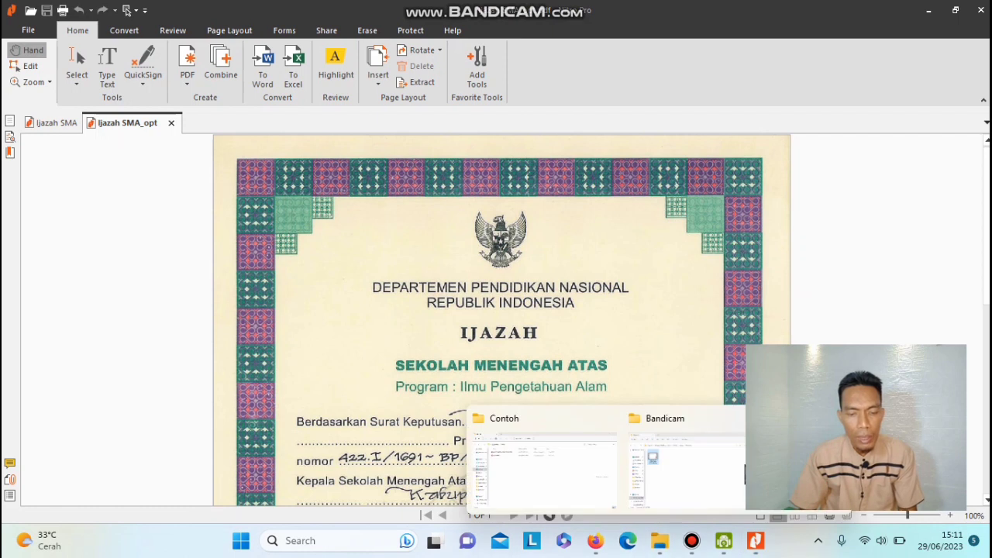
{"action": "left_click", "coordinate": [543, 465]}
{"action": "right_click", "coordinate": [292, 237]}
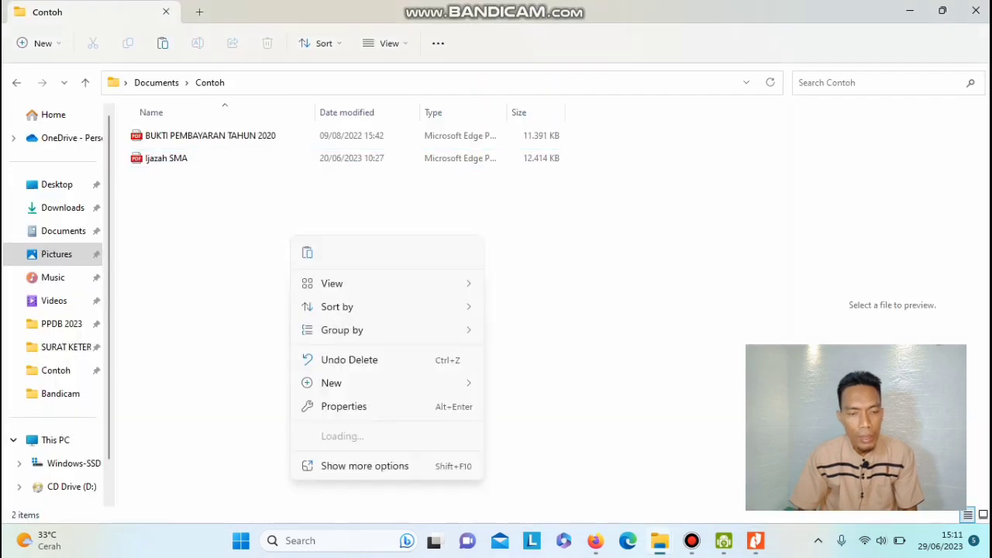
{"action": "mouse_move", "coordinate": [333, 284]}
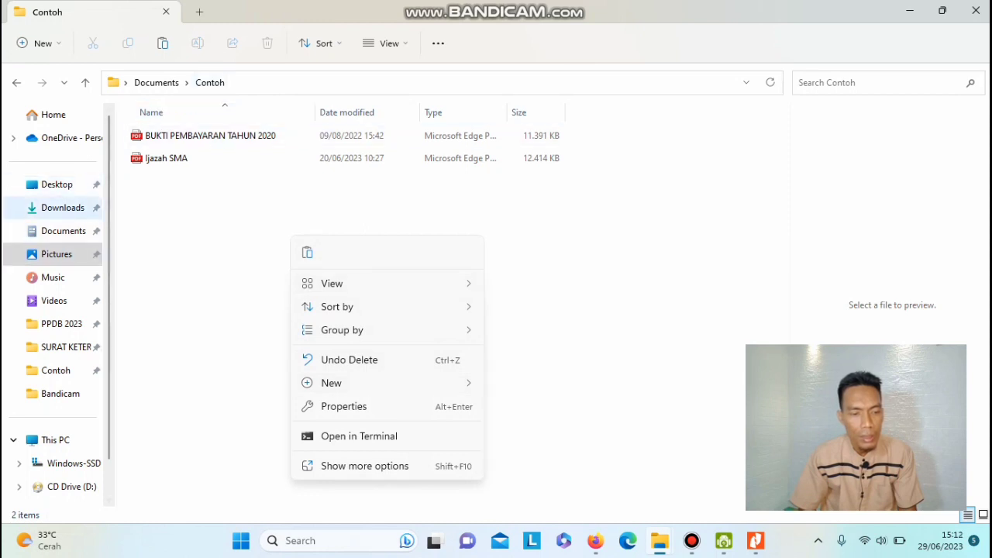
{"action": "left_click", "coordinate": [64, 231]}
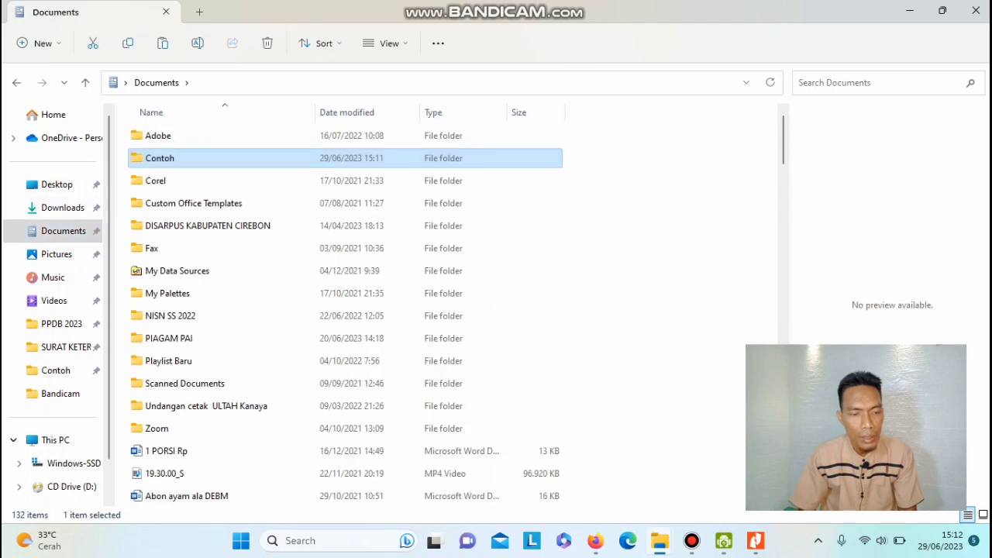
{"action": "double_click", "coordinate": [160, 159]}
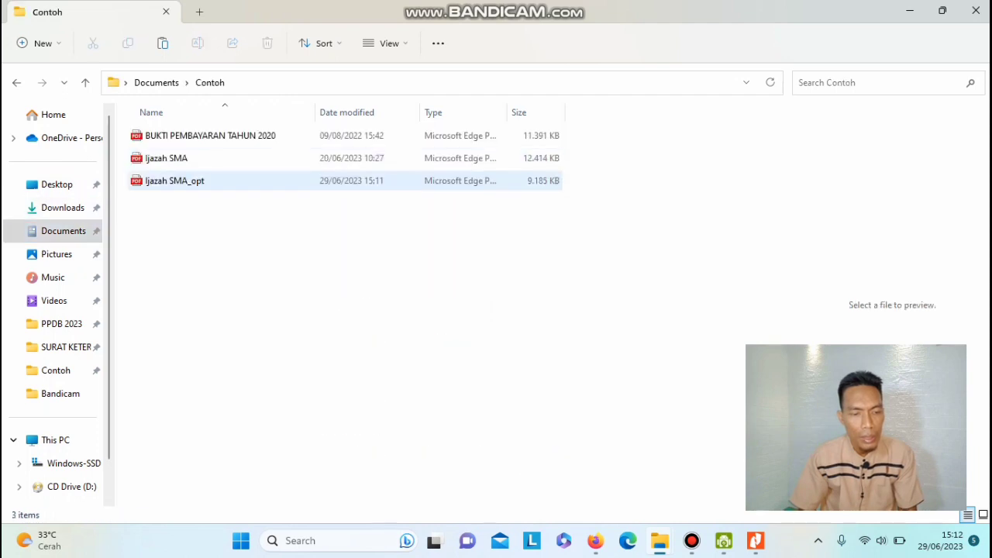
- Check the file size of the Ijazah SMA_opt PDF in its properties
{"action": "left_click", "coordinate": [175, 181]}
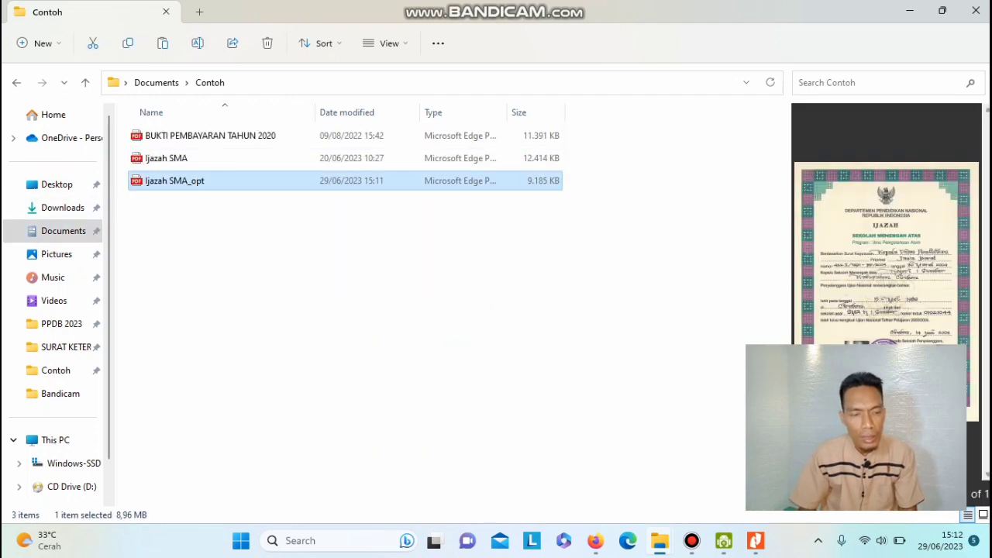
{"action": "right_click", "coordinate": [186, 183]}
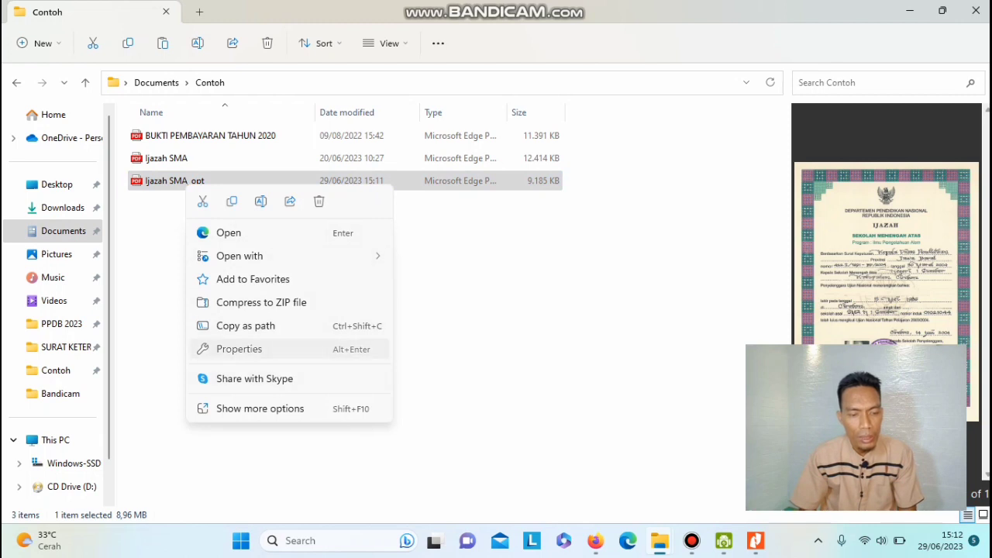
{"action": "left_click", "coordinate": [239, 349]}
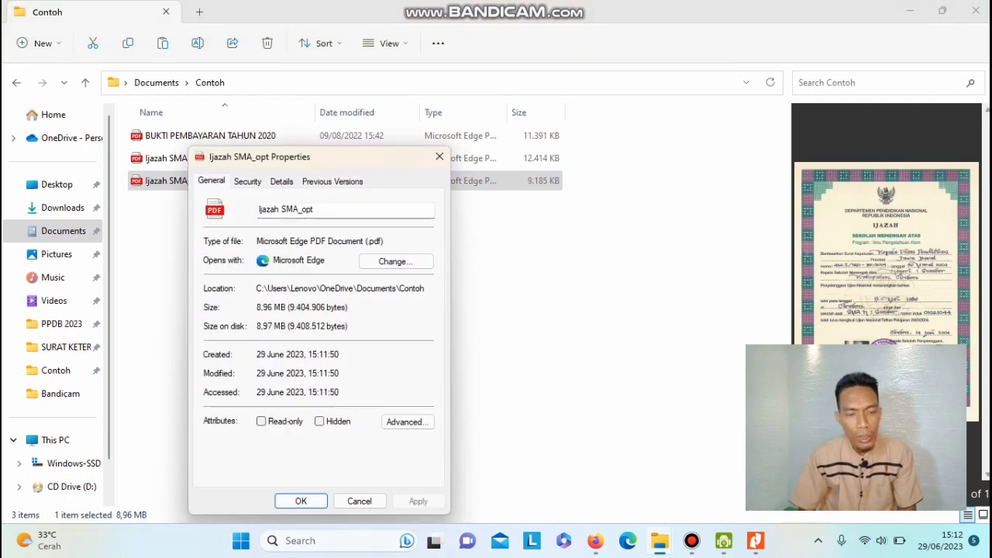
{"action": "left_click_drag", "start_coordinate": [338, 161], "coordinate": [270, 98]}
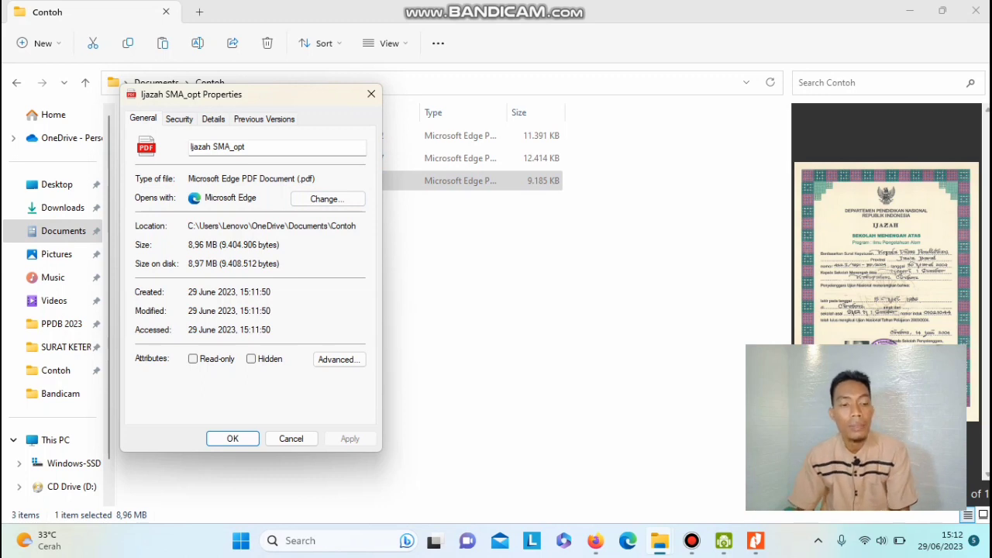
{"action": "left_click", "coordinate": [372, 93]}
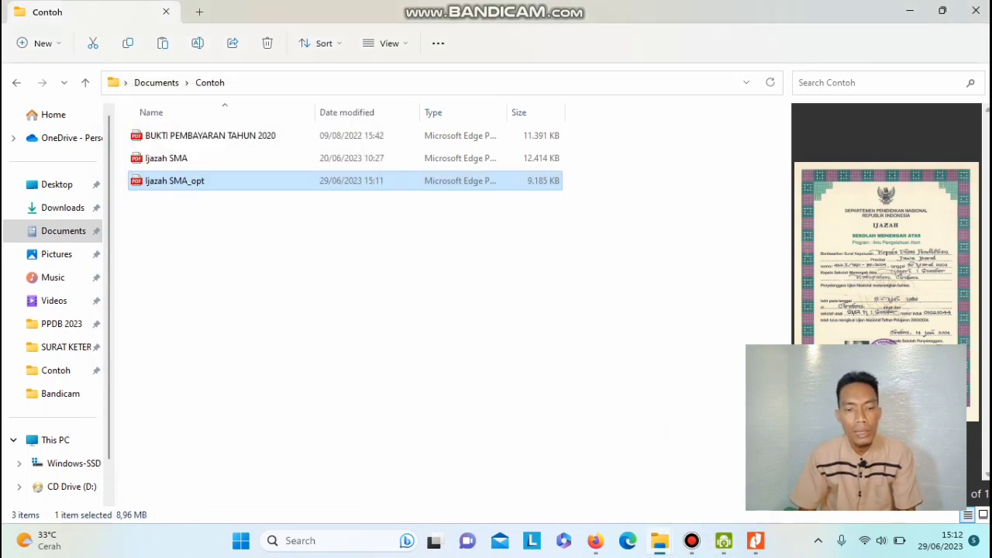
{"action": "right_click", "coordinate": [334, 302]}
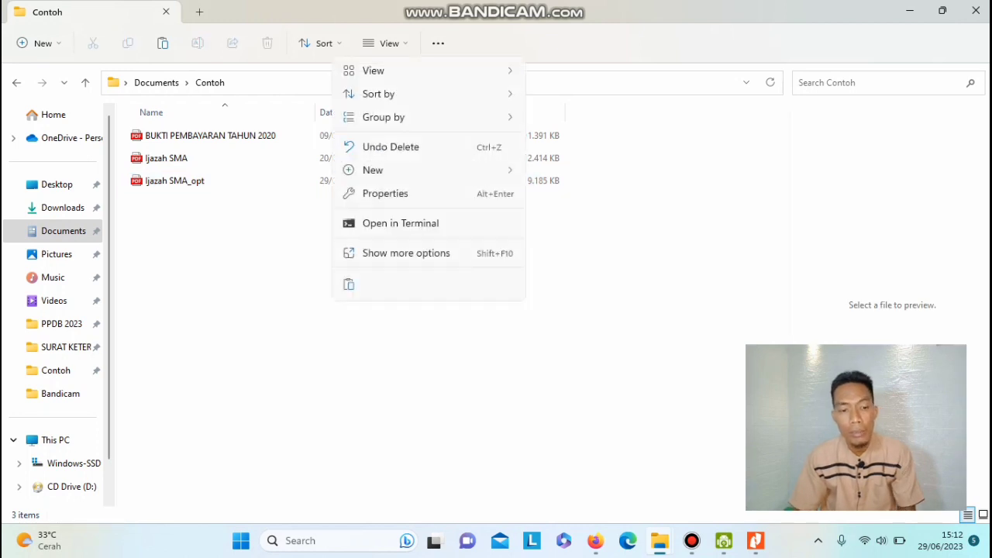
{"action": "key", "text": "Escape"}
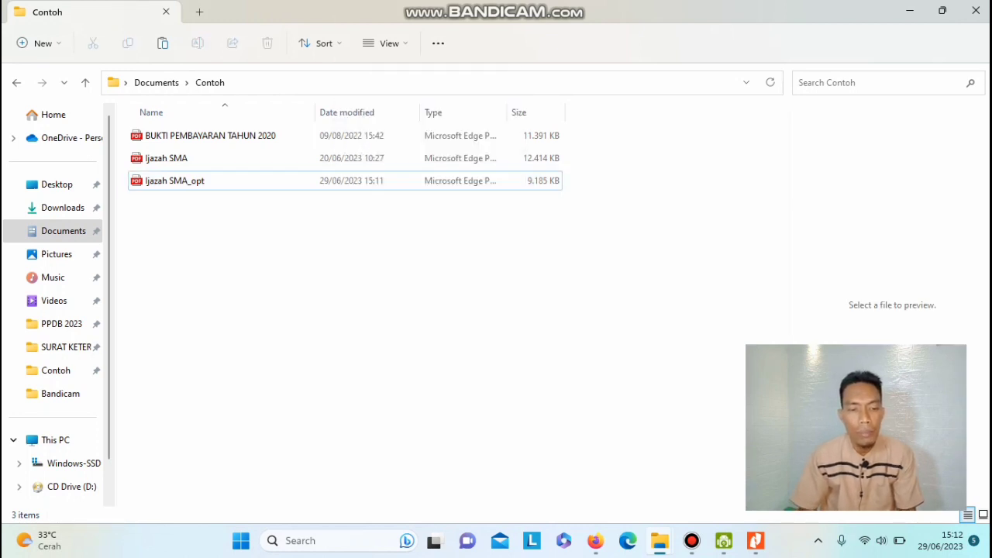
- Switch to Nitro Pro, close the Ijazah SMA_opt document, and minimize the program window
{"action": "mouse_move", "coordinate": [756, 540]}
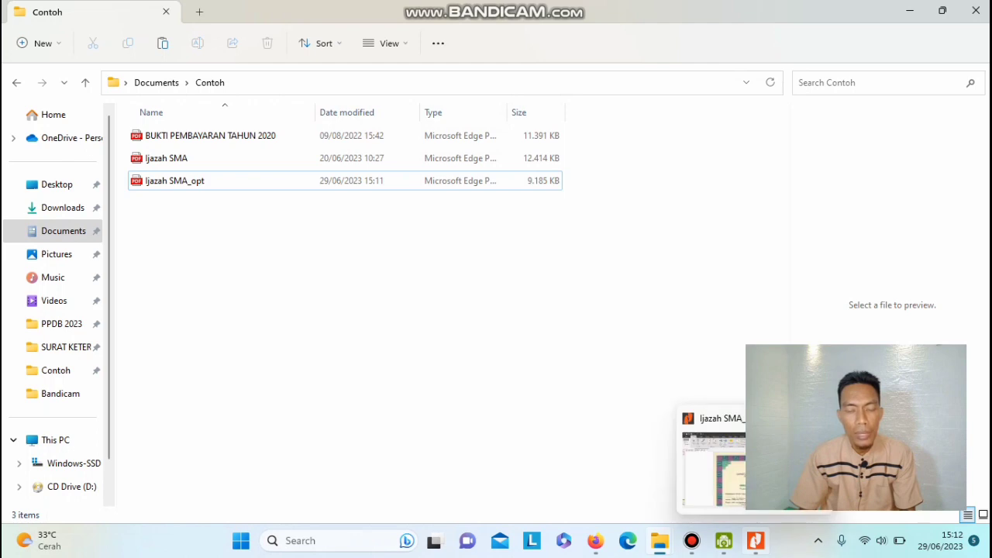
{"action": "left_click", "coordinate": [713, 457]}
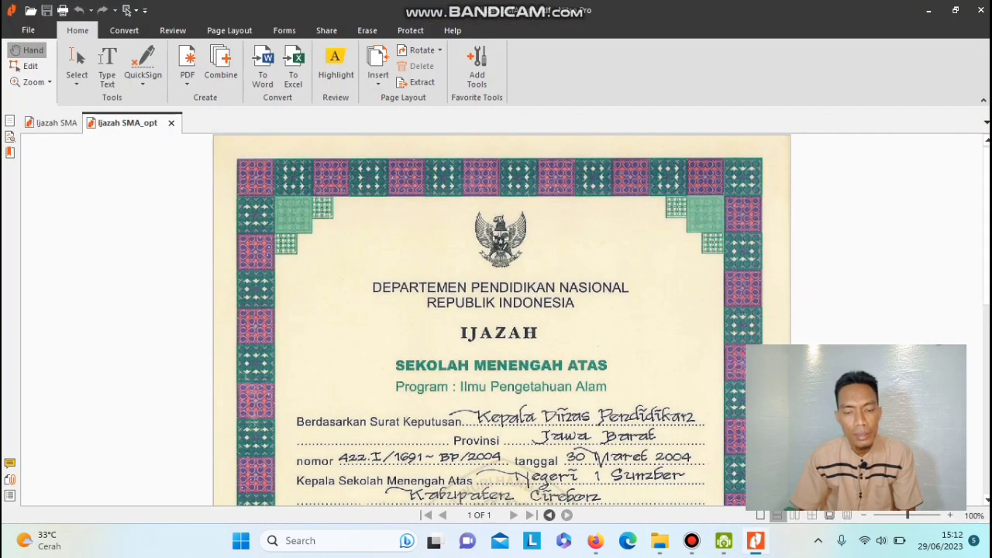
{"action": "key", "text": "ctrl+w"}
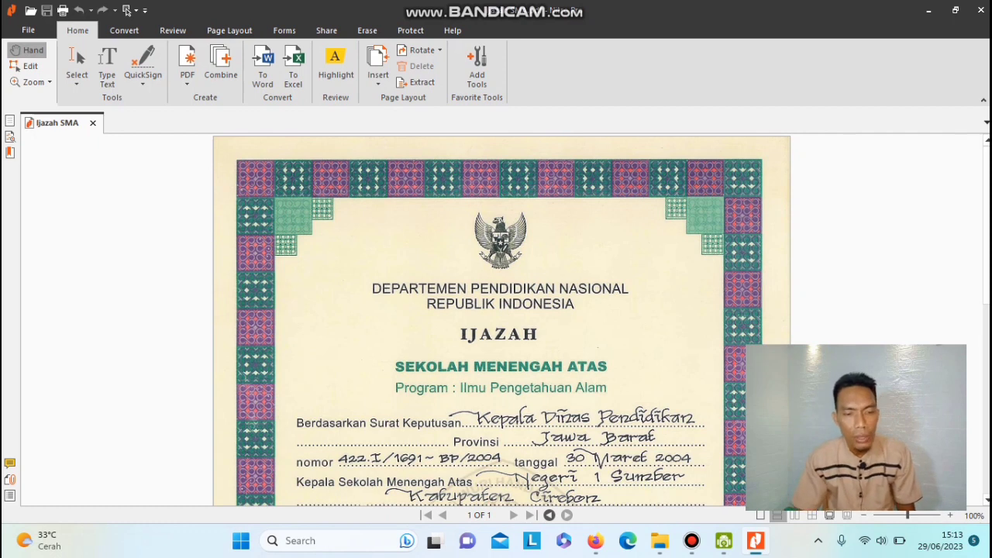
{"action": "left_click", "coordinate": [927, 10]}
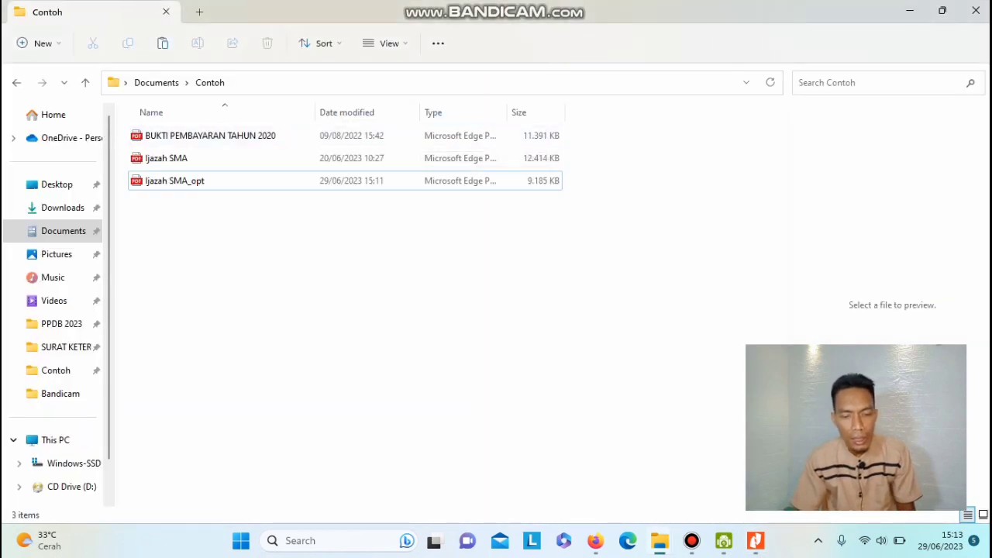
- Find Adobe Photoshop CS6 (64 Bit) through the Windows search and launch it
{"action": "left_click", "coordinate": [300, 541]}
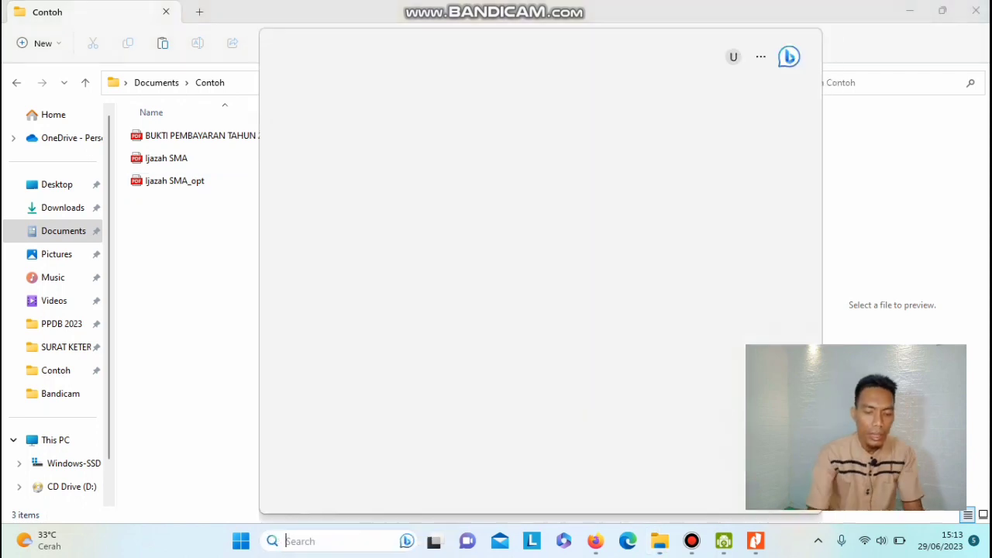
{"action": "type", "text": "phot"}
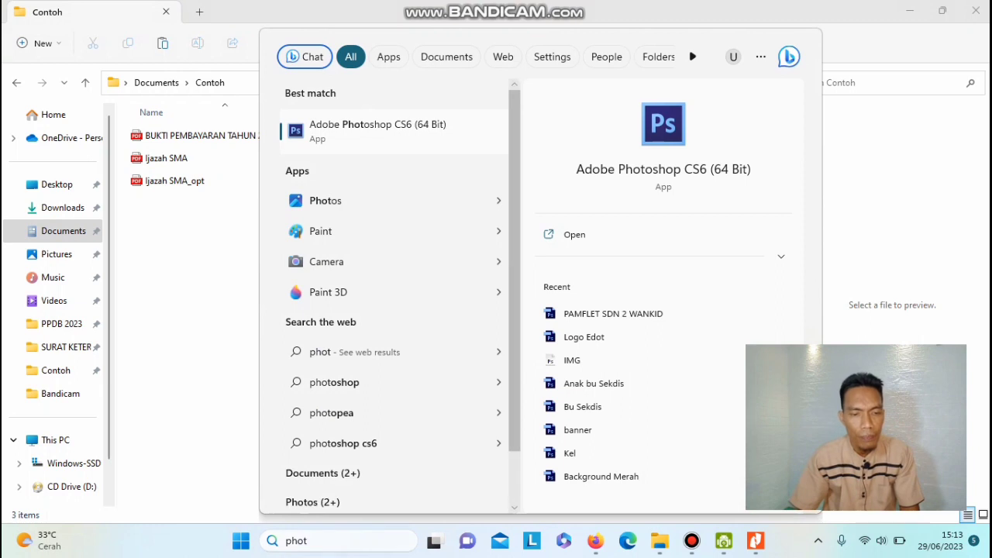
{"action": "key", "text": "Return"}
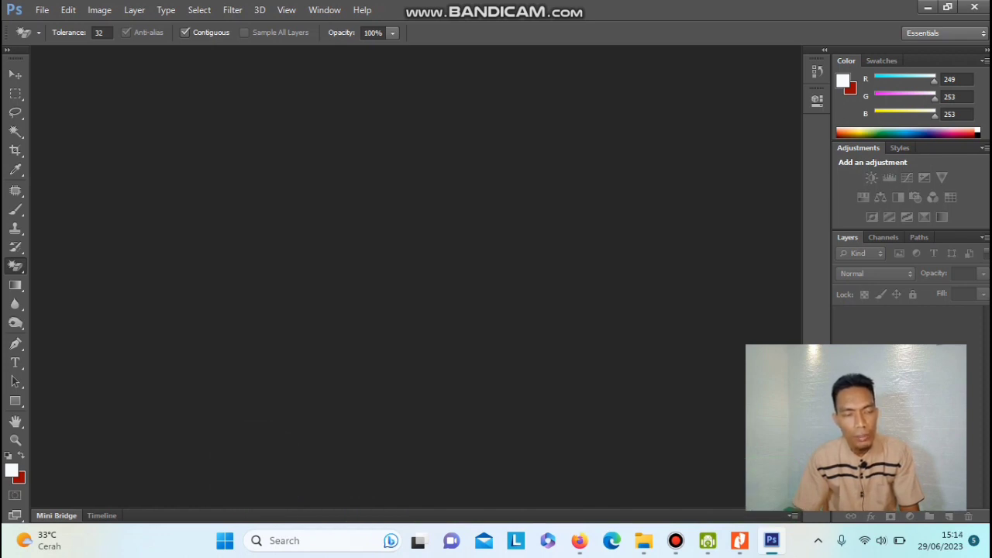
- Open the Ijazah SMA PDF from the Contoh folder in Documents
{"action": "left_click", "coordinate": [42, 10]}
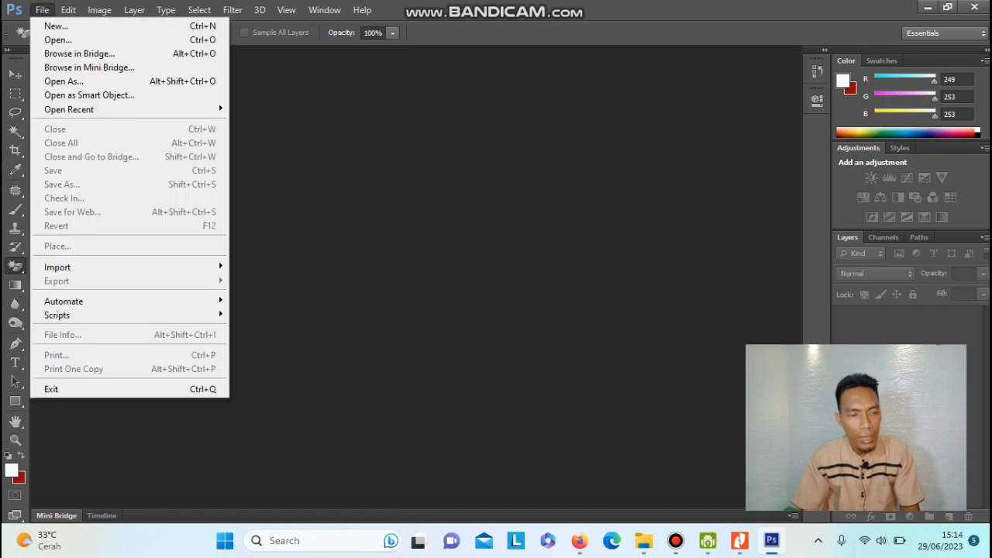
{"action": "left_click", "coordinate": [58, 39]}
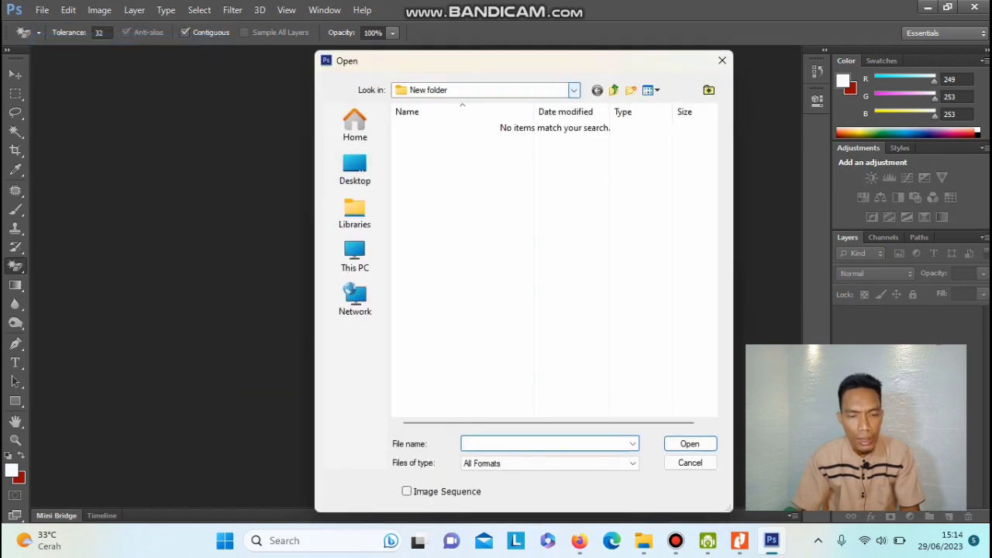
{"action": "left_click", "coordinate": [481, 90]}
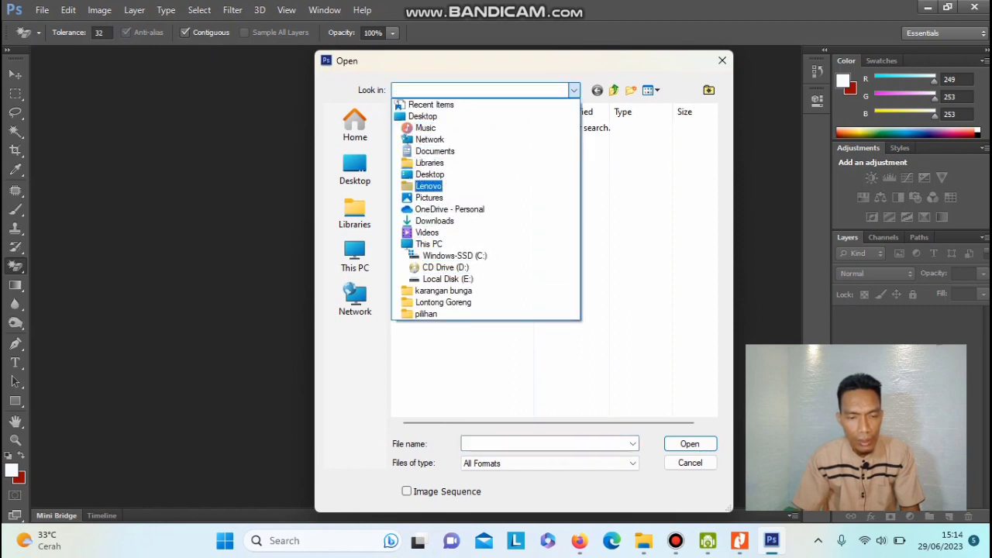
{"action": "left_click", "coordinate": [435, 150]}
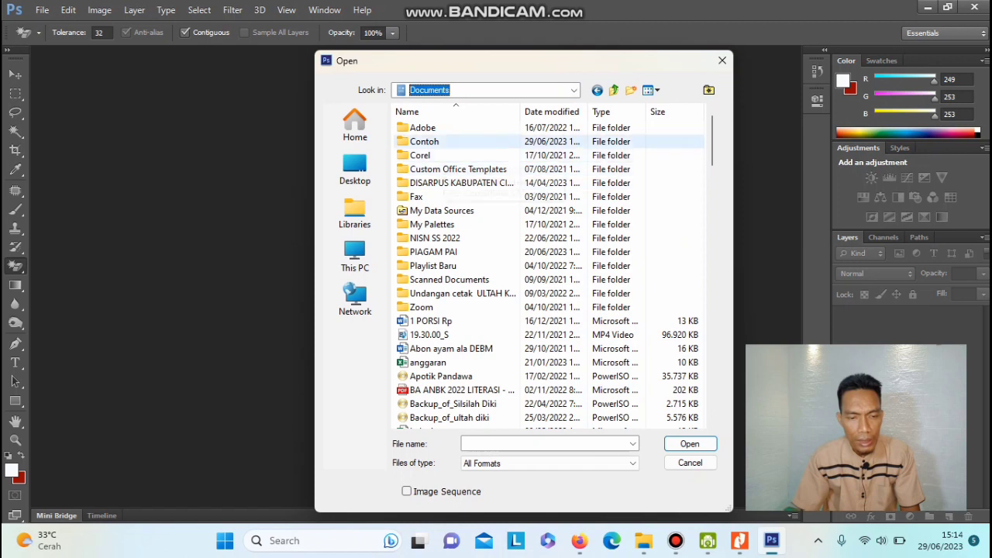
{"action": "double_click", "coordinate": [425, 138]}
{"action": "left_click", "coordinate": [431, 141]}
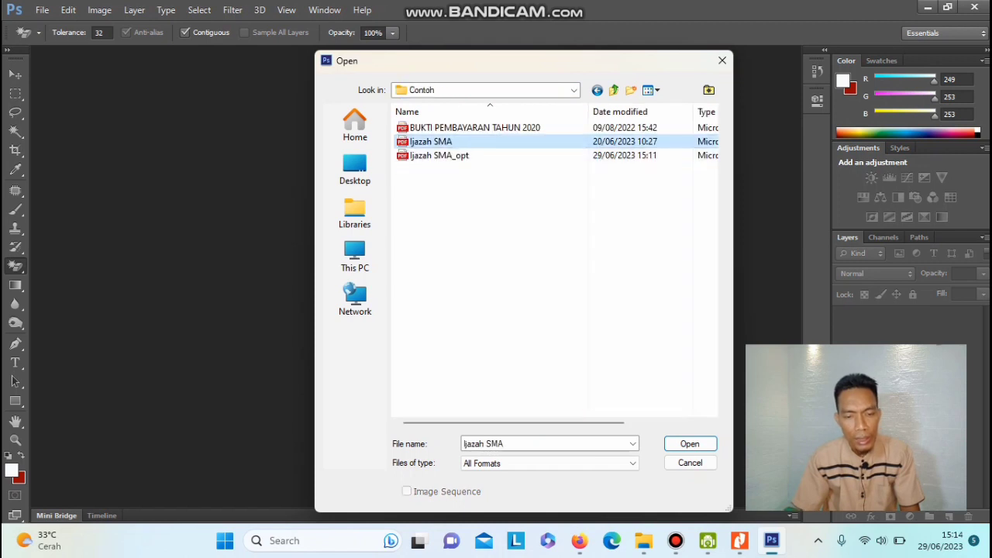
{"action": "key", "text": "Return"}
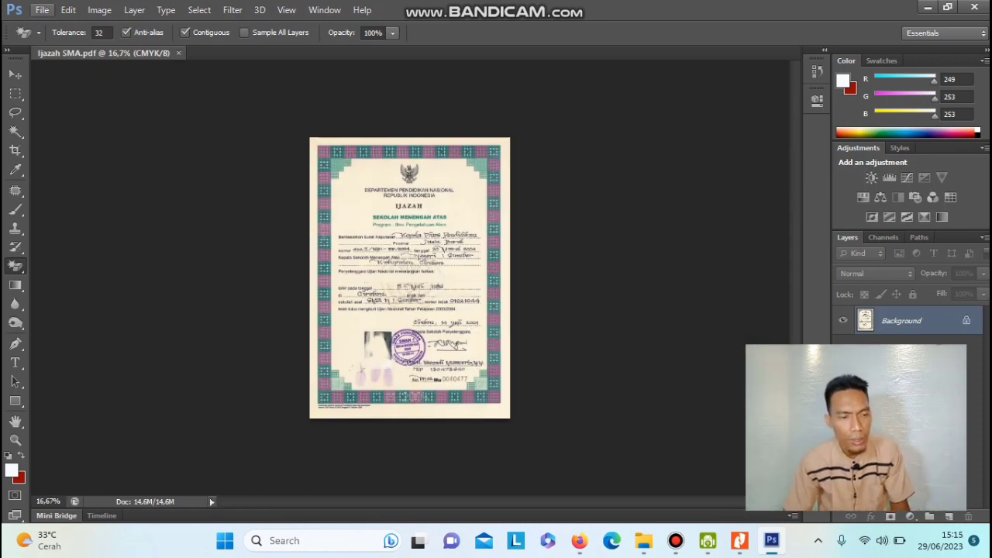
- Save the document as a Photoshop PDF named Ijazah SMA compress photosop in the Contoh folder
{"action": "left_click", "coordinate": [42, 9]}
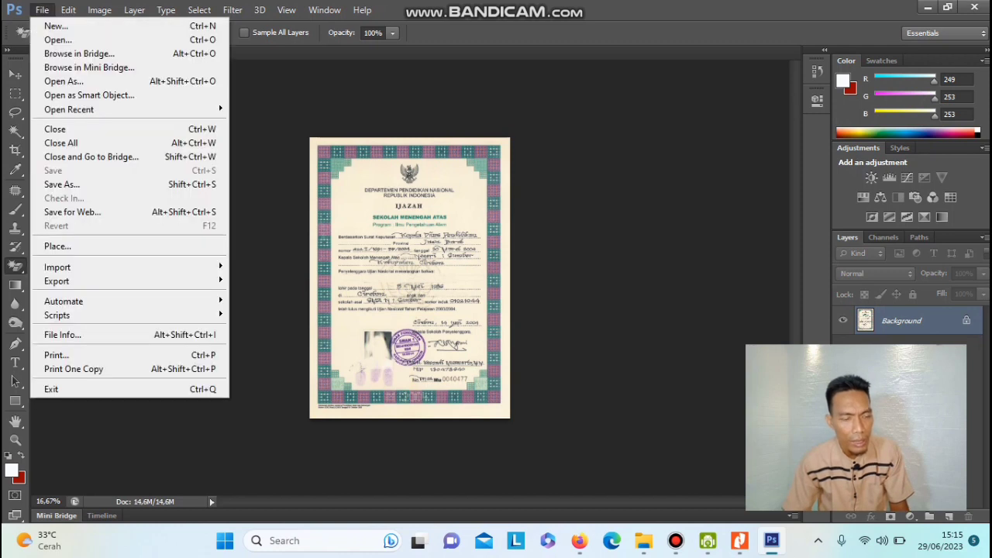
{"action": "left_click", "coordinate": [62, 184]}
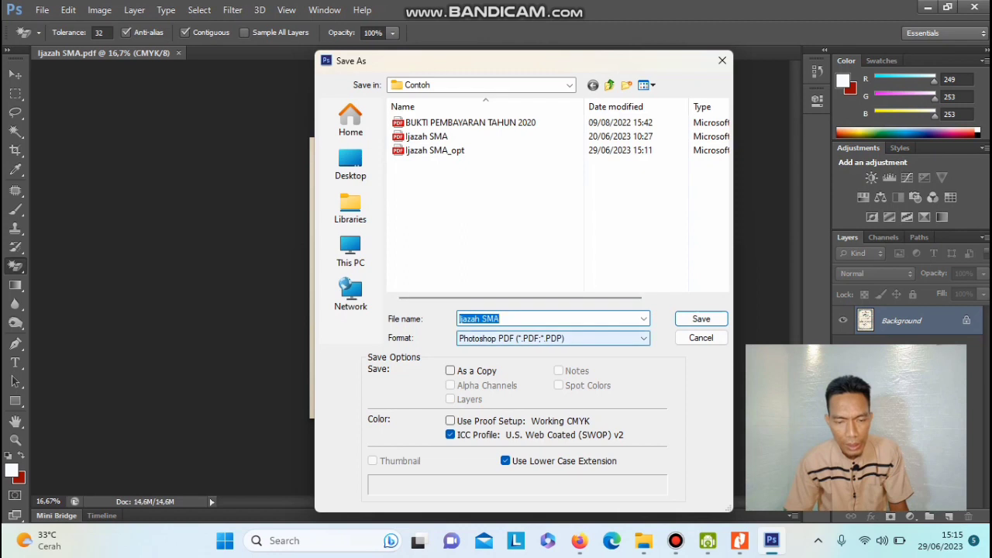
{"action": "left_click", "coordinate": [554, 339]}
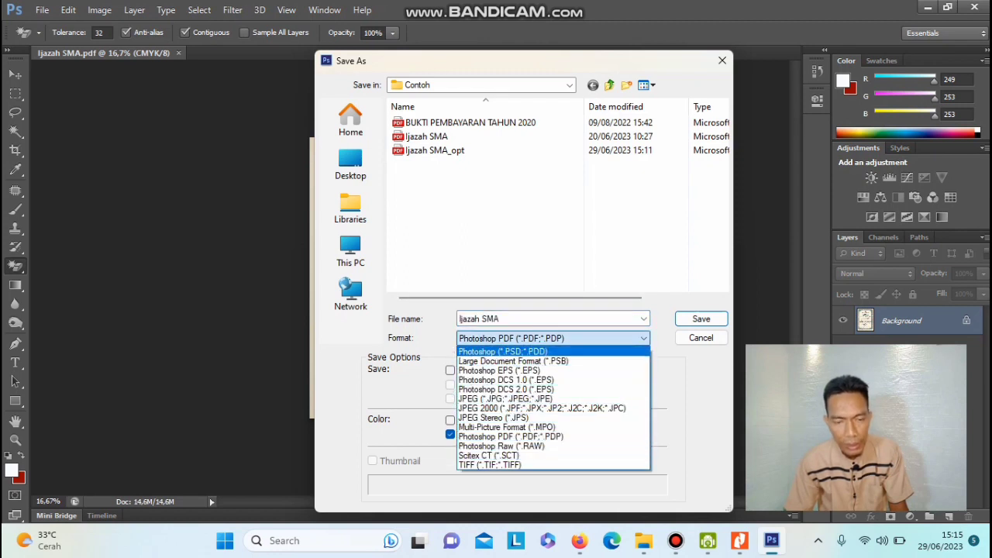
{"action": "key", "text": "Return"}
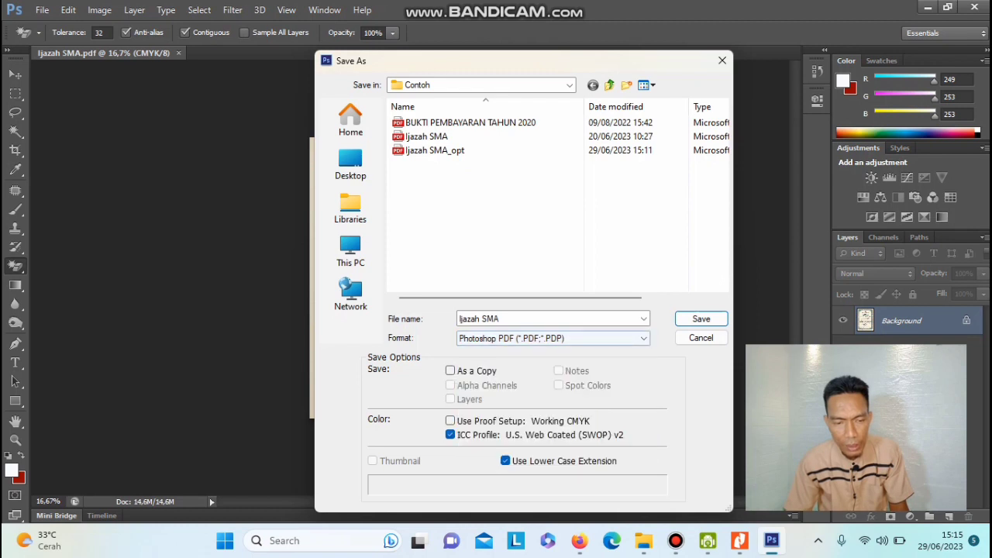
{"action": "left_click", "coordinate": [501, 319]}
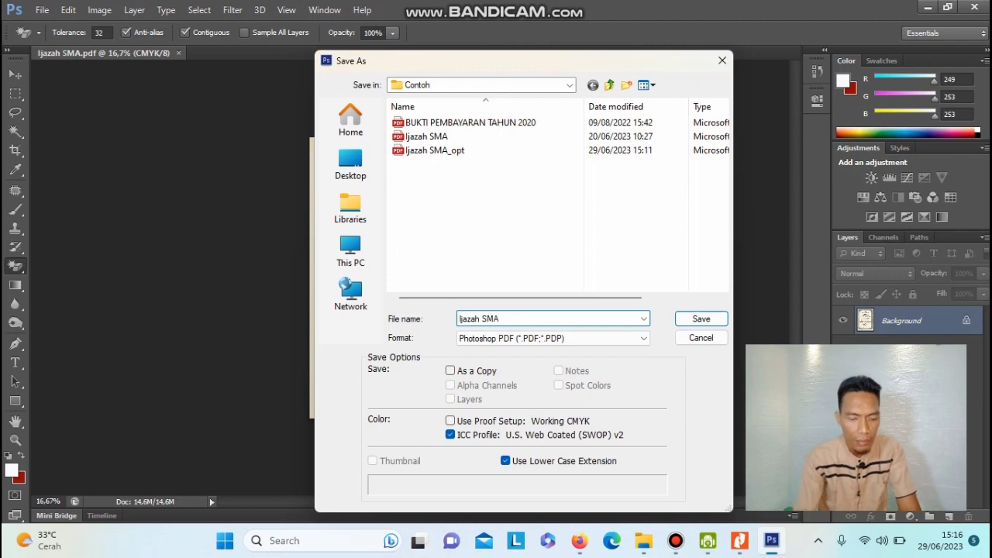
{"action": "type", "text": "co"}
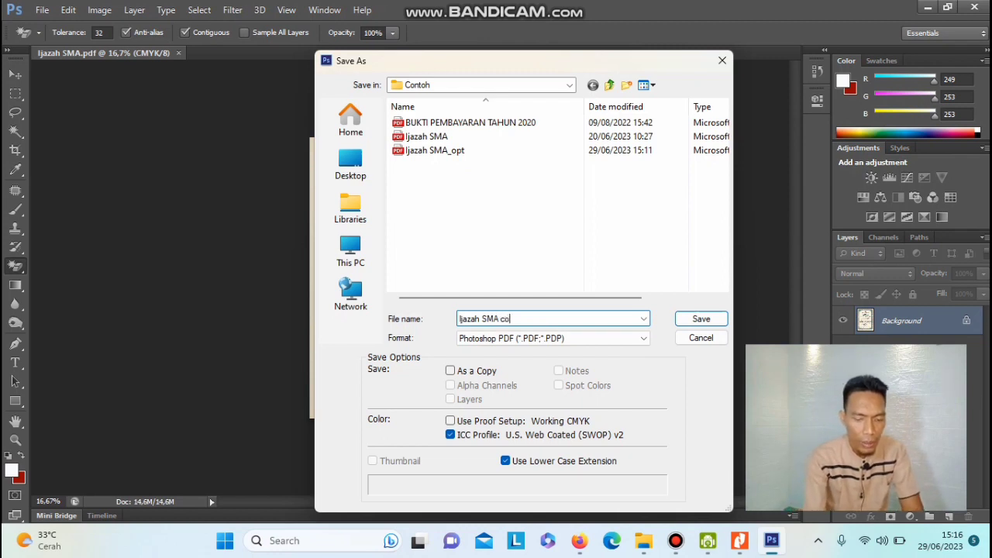
{"action": "type", "text": "mpress"}
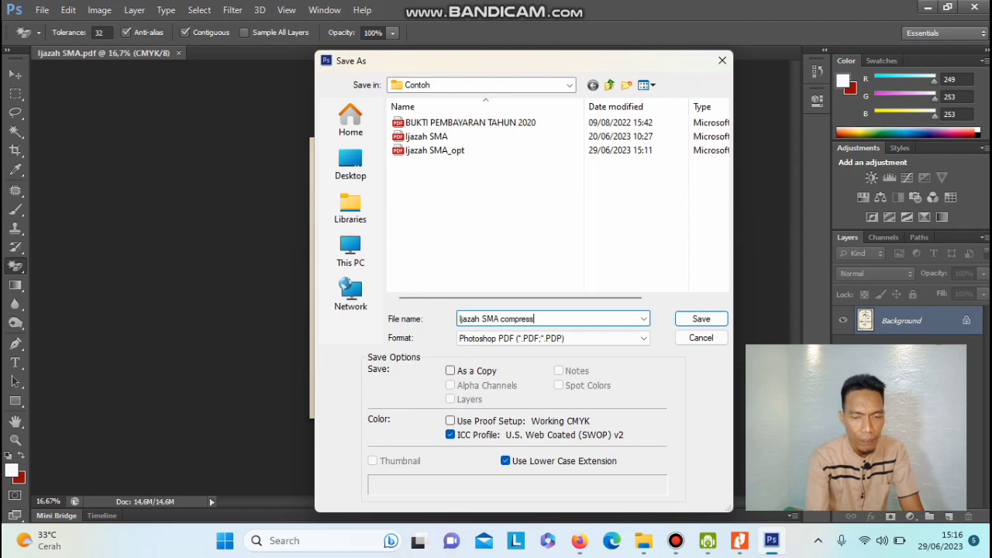
{"action": "type", "text": " pdf"}
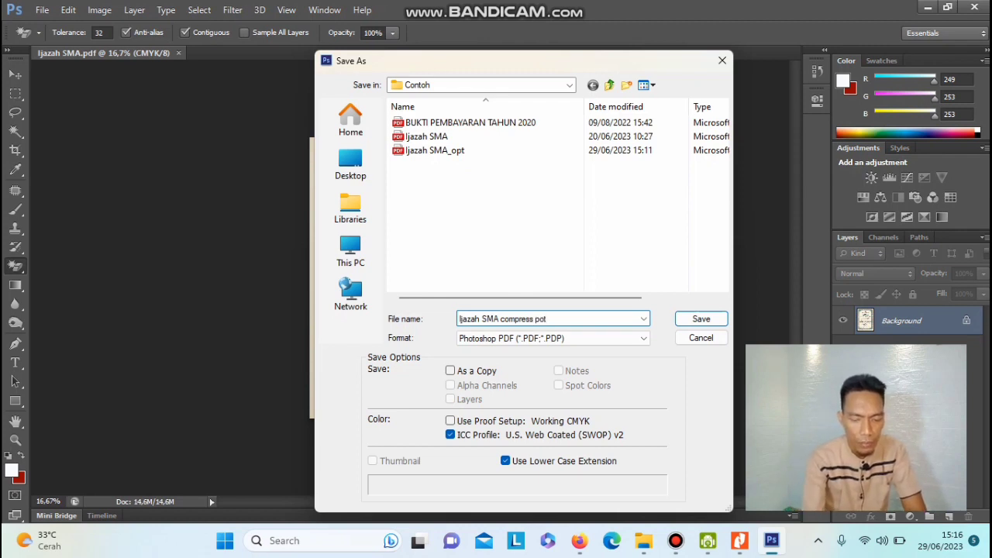
{"action": "key", "text": "BackSpace"}
{"action": "type", "text": "ho"}
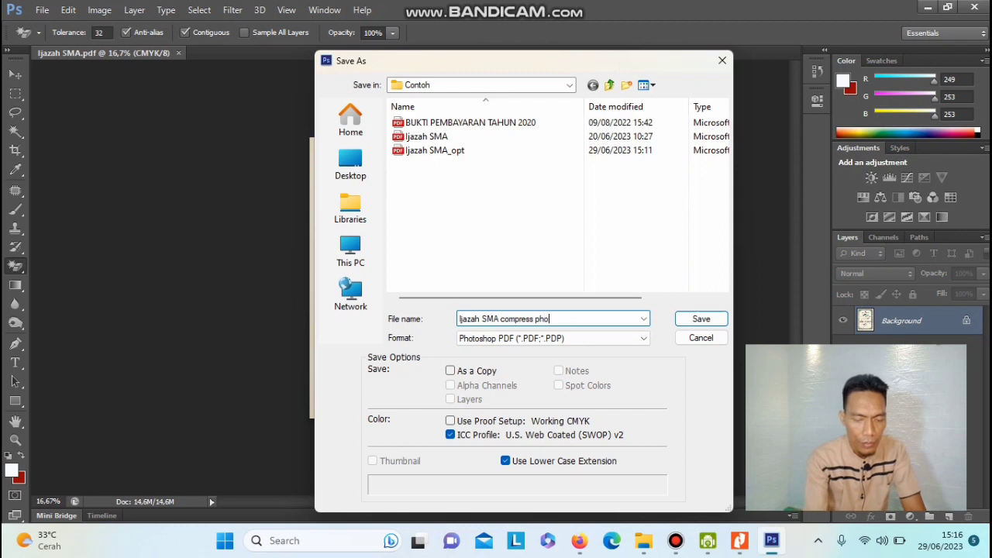
{"action": "type", "text": "tosop"}
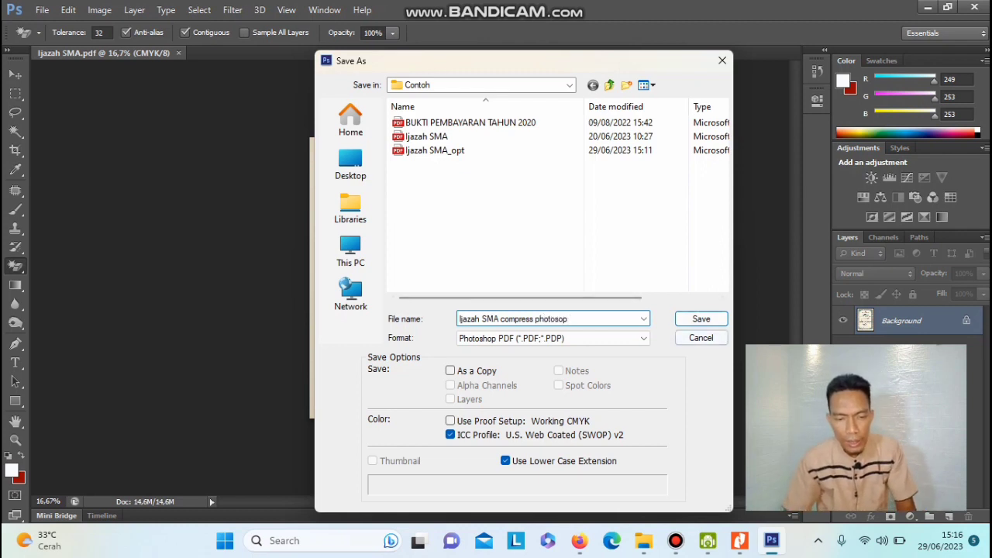
{"action": "key", "text": "Return"}
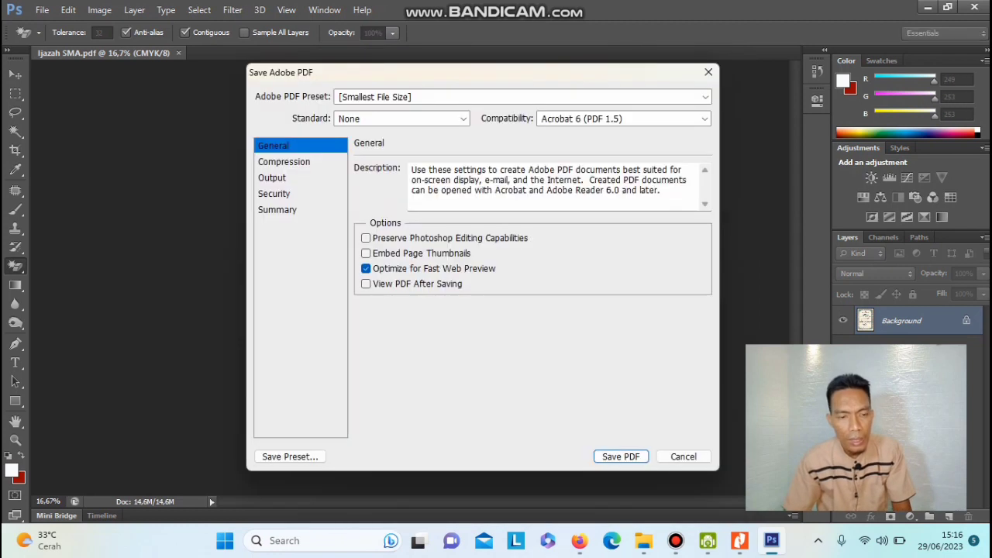
- Choose the Smallest File Size preset for the Adobe PDF and save the file
{"action": "left_click", "coordinate": [706, 97]}
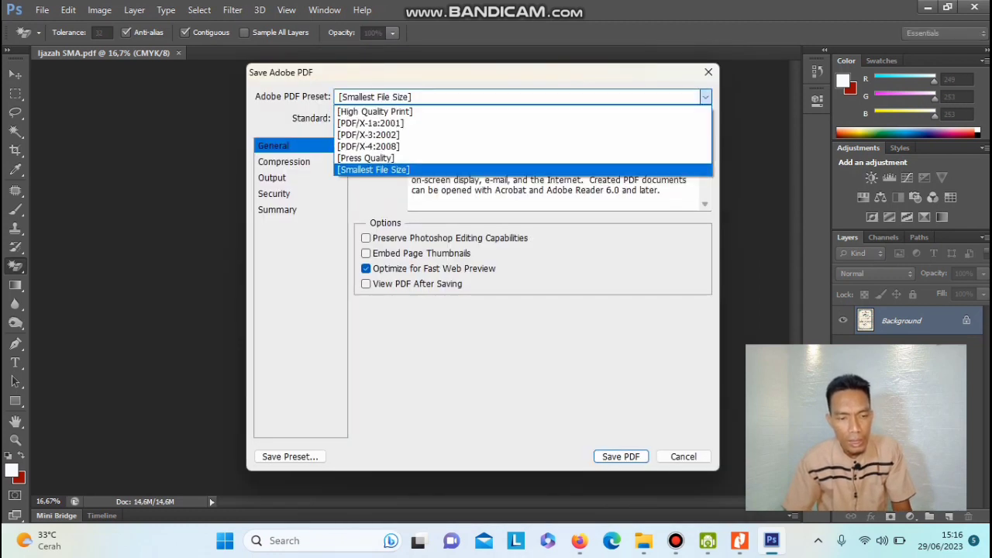
{"action": "key", "text": "Up"}
{"action": "key", "text": "Up"}
{"action": "key", "text": "Up"}
{"action": "key", "text": "Up"}
{"action": "key", "text": "Up"}
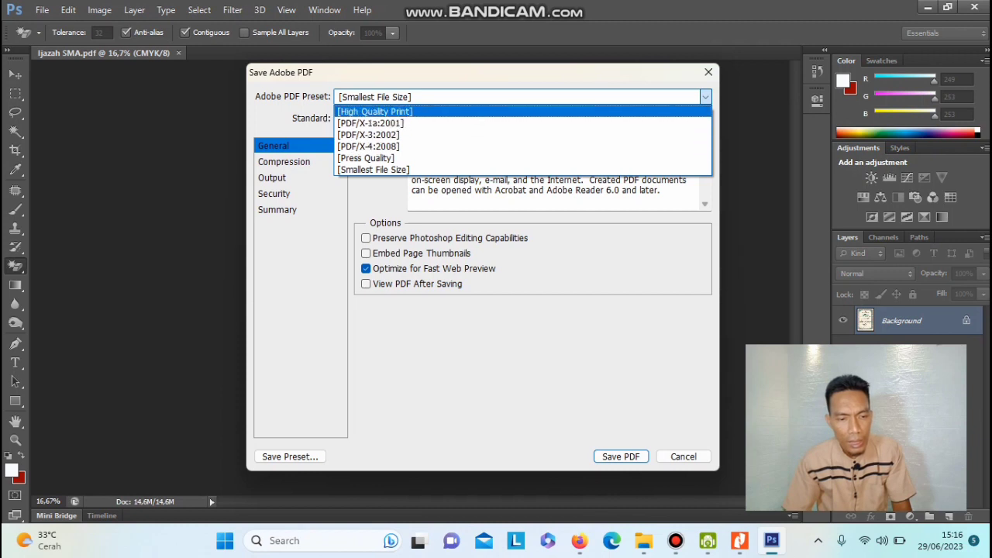
{"action": "key", "text": "Down"}
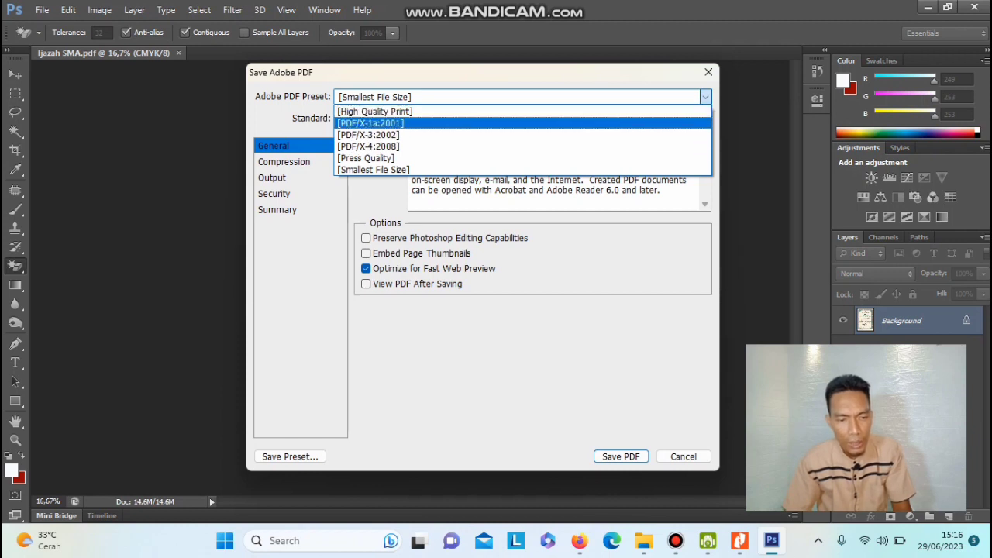
{"action": "key", "text": "Down"}
{"action": "key", "text": "Down"}
{"action": "key", "text": "Down"}
{"action": "key", "text": "Down"}
{"action": "key", "text": "Up"}
{"action": "key", "text": "Up"}
{"action": "key", "text": "Up"}
{"action": "key", "text": "Up"}
{"action": "key", "text": "Down"}
{"action": "key", "text": "Down"}
{"action": "key", "text": "Down"}
{"action": "key", "text": "Down"}
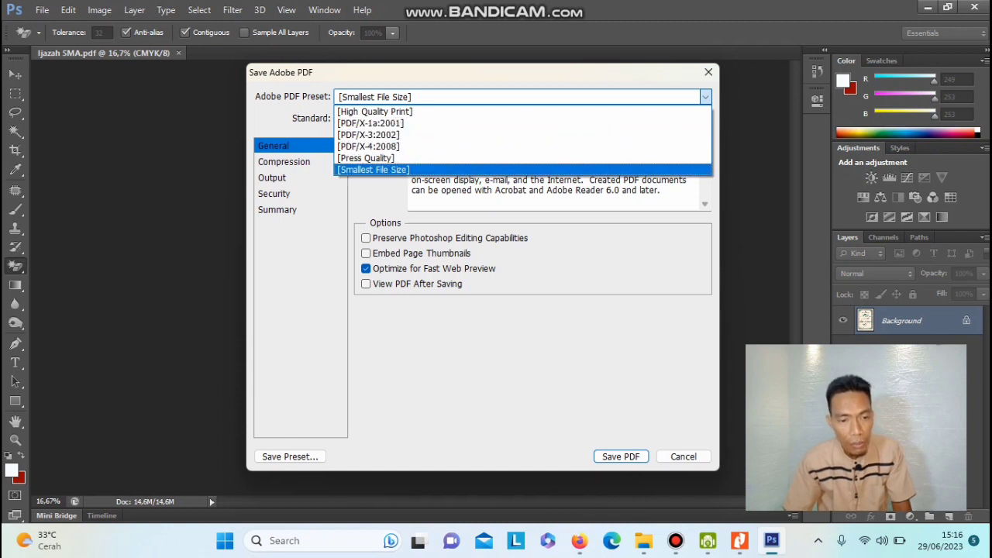
{"action": "key", "text": "Return"}
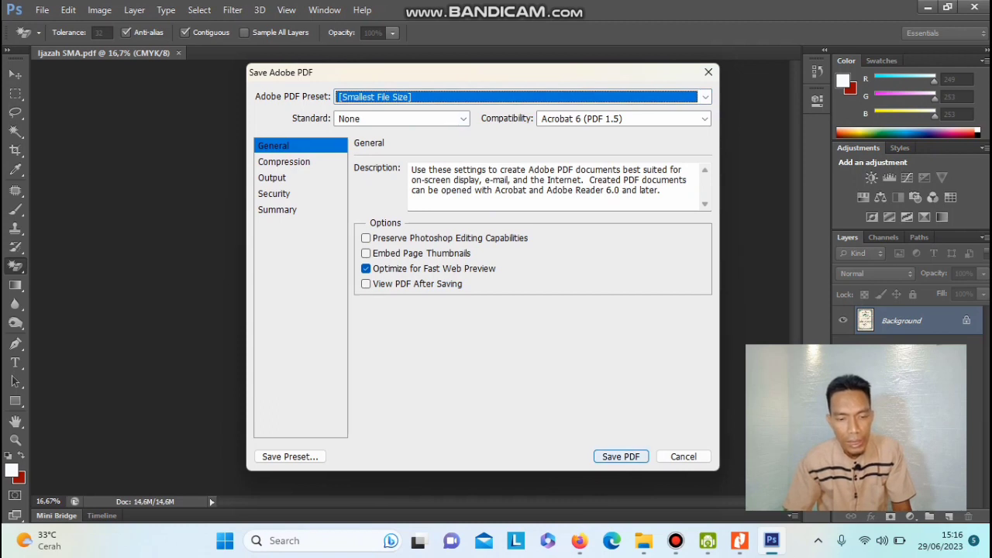
{"action": "left_click", "coordinate": [621, 457]}
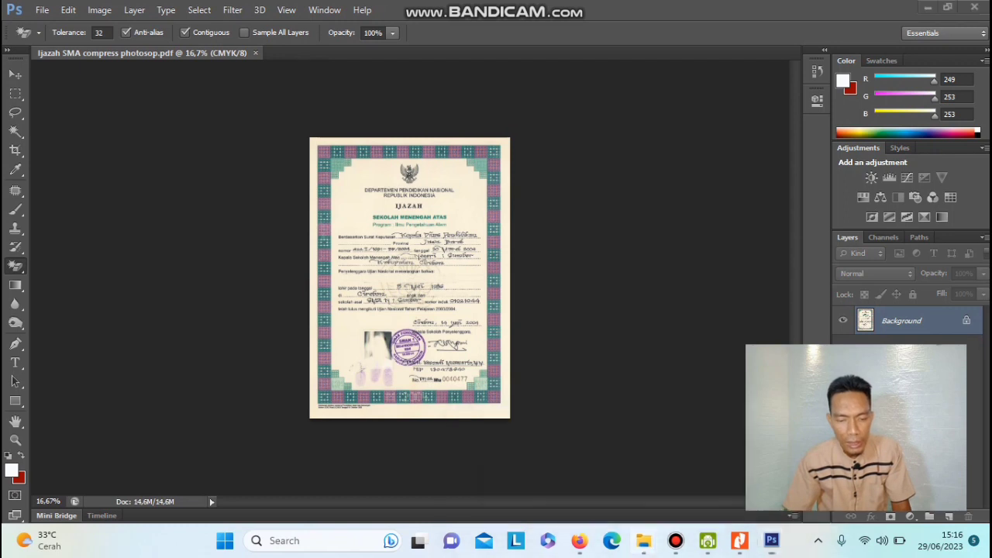
- Switch to File Explorer, reload the Contoh folder, and check the file size of Ijazah SMA compress photosop in its properties
{"action": "mouse_move", "coordinate": [644, 540]}
{"action": "left_click", "coordinate": [527, 465]}
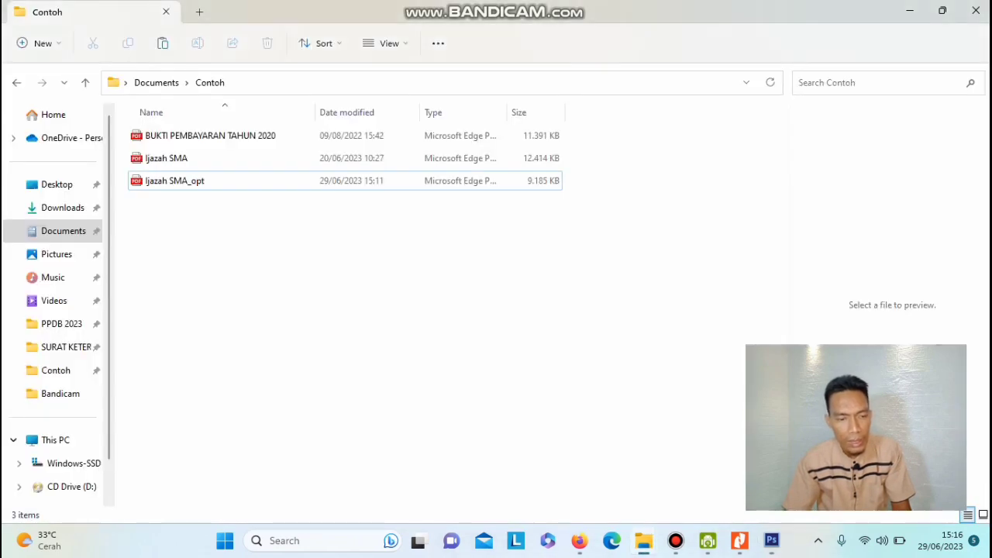
{"action": "key", "text": "alt+Up"}
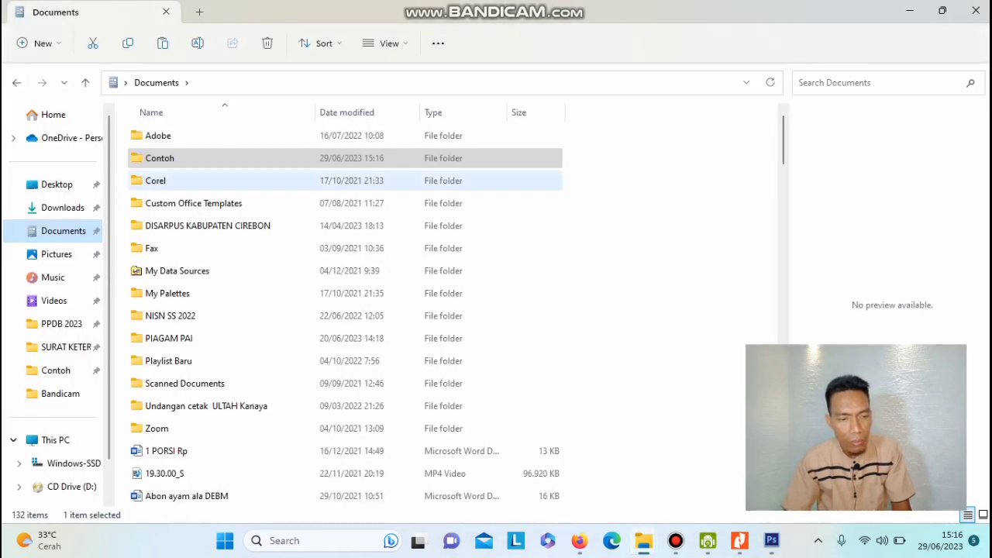
{"action": "double_click", "coordinate": [186, 158]}
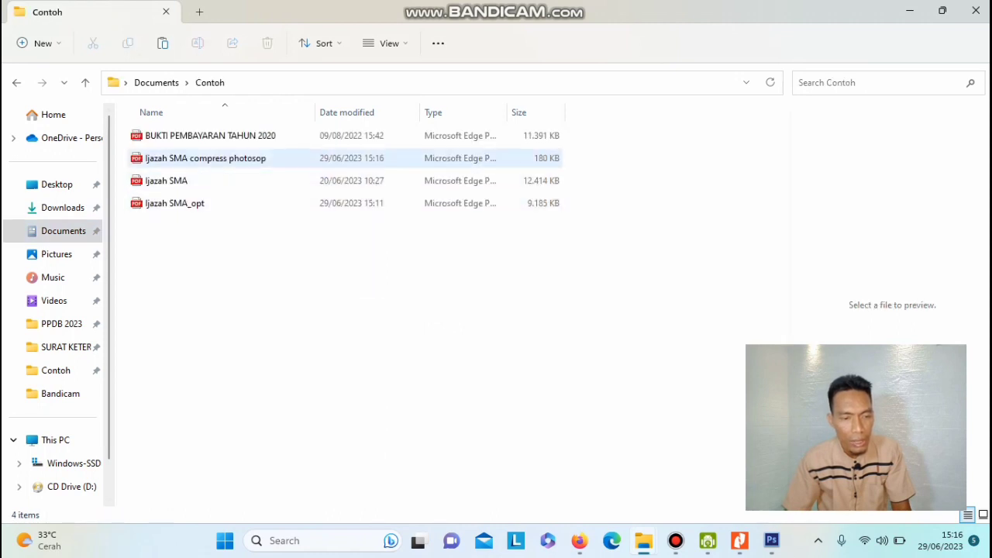
{"action": "left_click", "coordinate": [206, 158]}
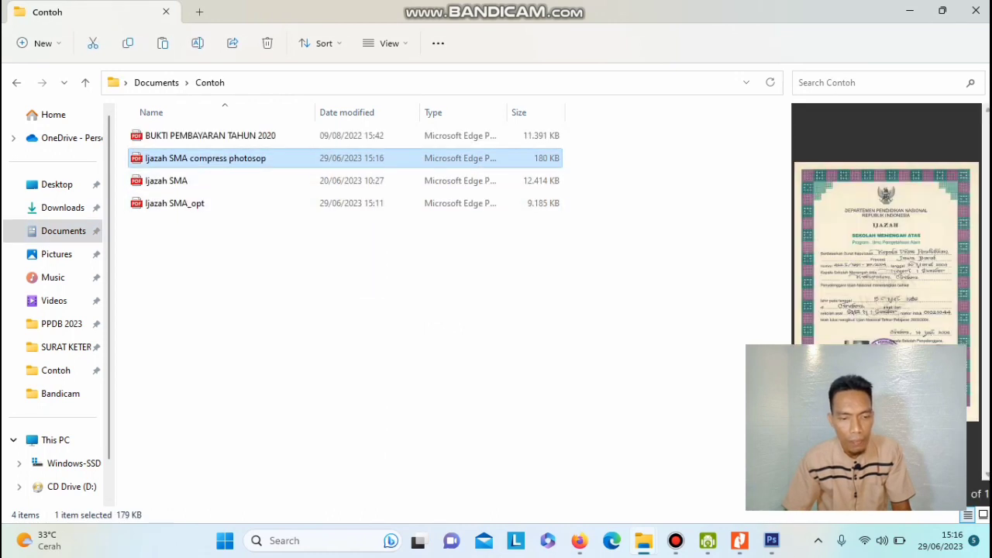
{"action": "key", "text": "shift+F10"}
{"action": "left_click", "coordinate": [265, 325]}
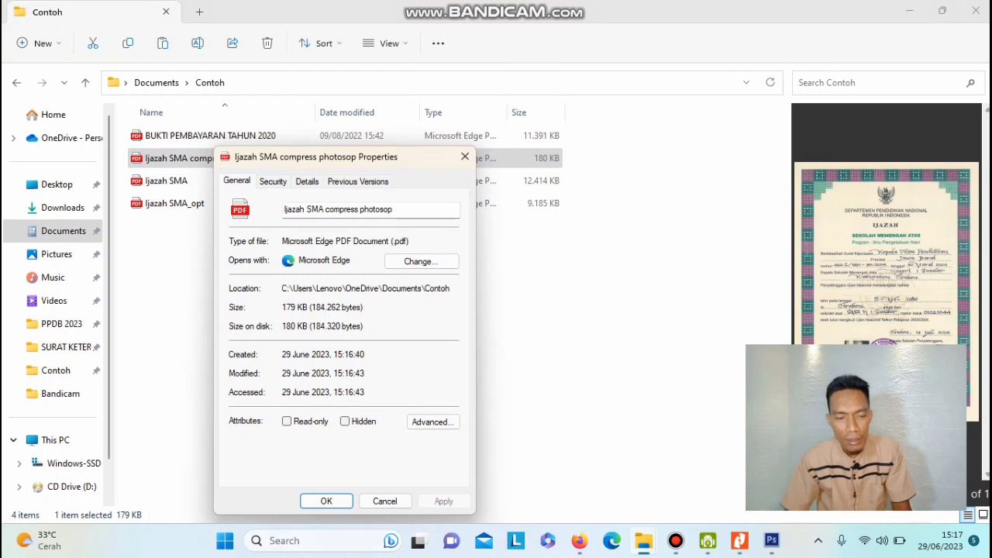
- Check the Size entry in the properties of Ijazah SMA compress photosop and close the properties
{"action": "left_click_drag", "start_coordinate": [281, 307], "coordinate": [313, 307]}
{"action": "left_click", "coordinate": [363, 307]}
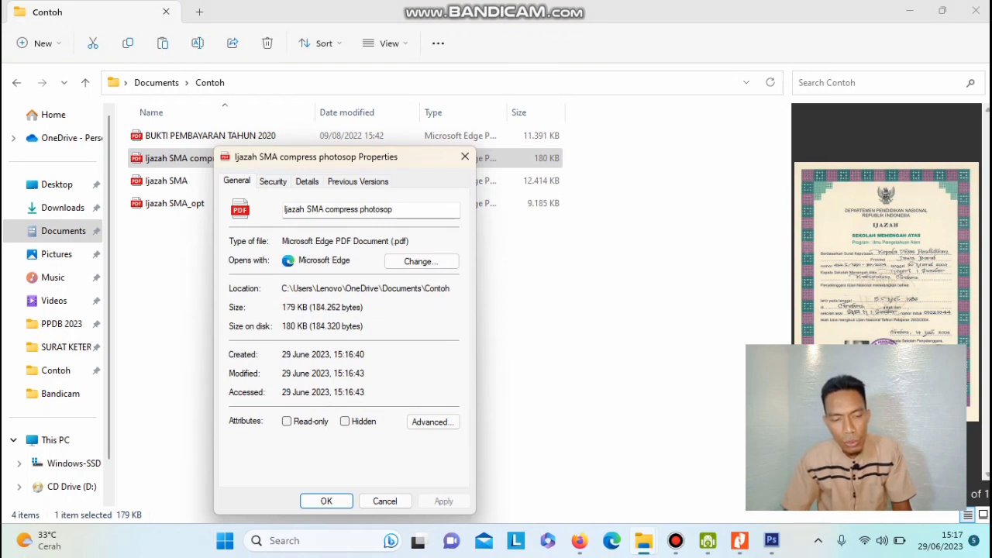
{"action": "left_click_drag", "start_coordinate": [281, 307], "coordinate": [314, 307]}
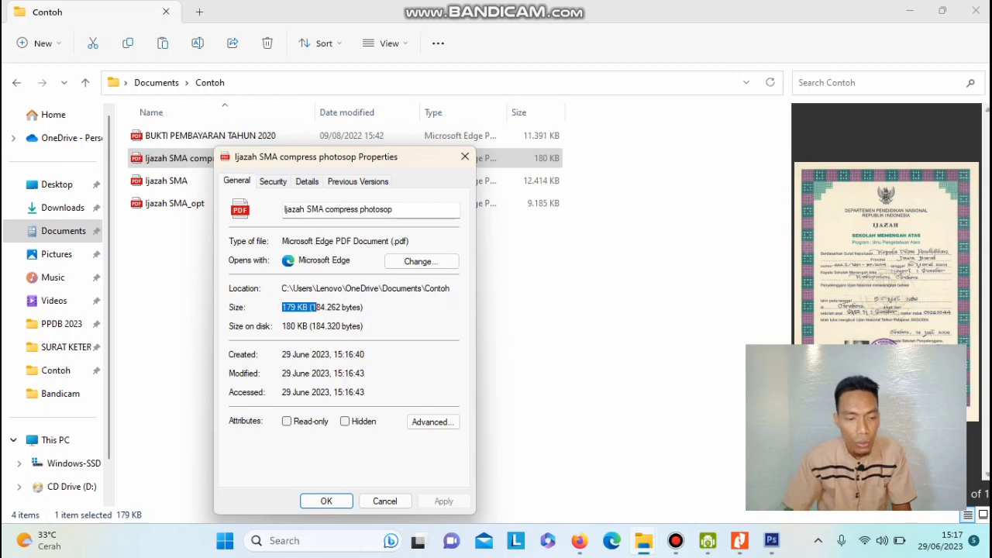
{"action": "left_click", "coordinate": [363, 306]}
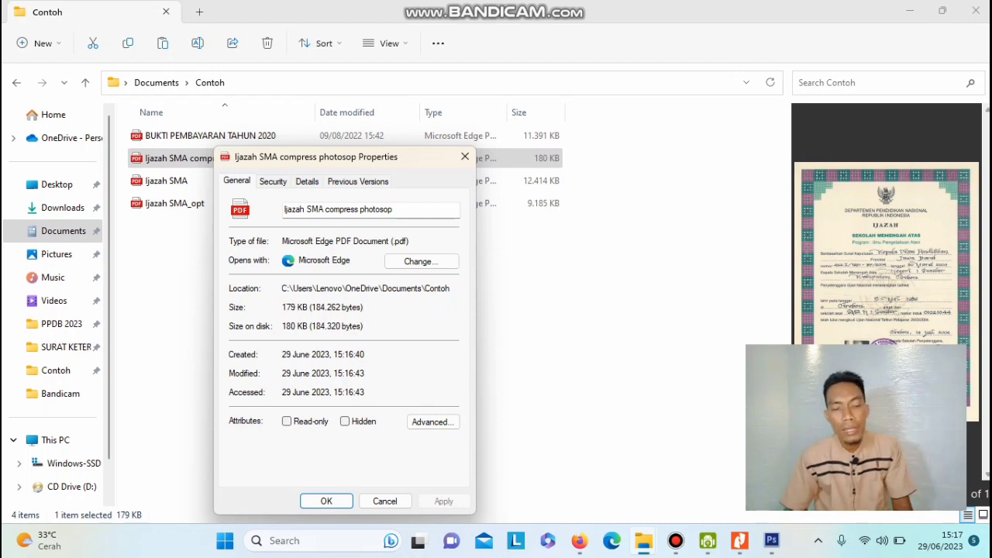
{"action": "left_click", "coordinate": [466, 157]}
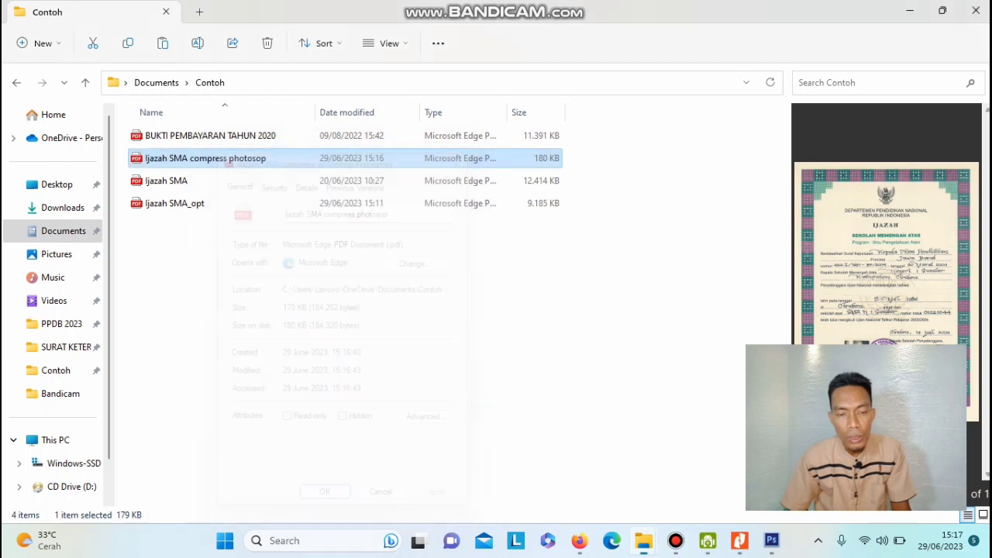
- Open Ijazah SMA compress photosop with Adobe Acrobat Reader, examine the page's legibility and image quality, and close the reader
{"action": "right_click", "coordinate": [262, 159]}
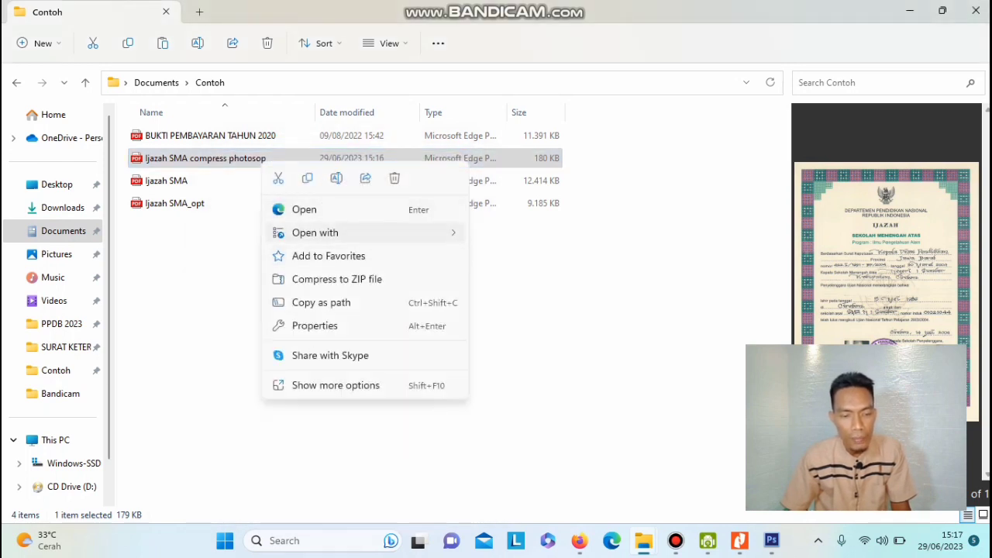
{"action": "mouse_move", "coordinate": [372, 232]}
{"action": "left_click", "coordinate": [516, 231]}
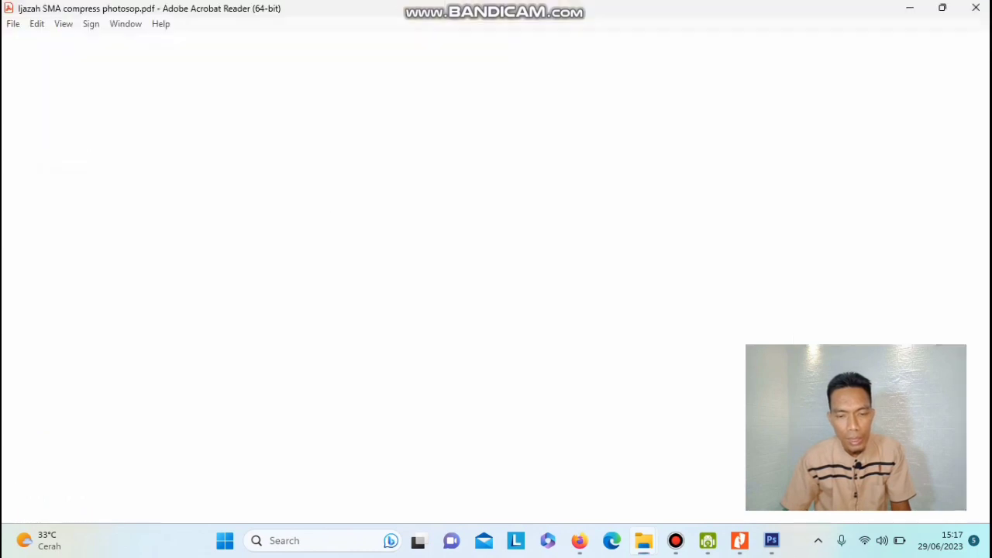
{"action": "scroll", "coordinate": [404, 310], "scroll_direction": "down", "scroll_amount": 8}
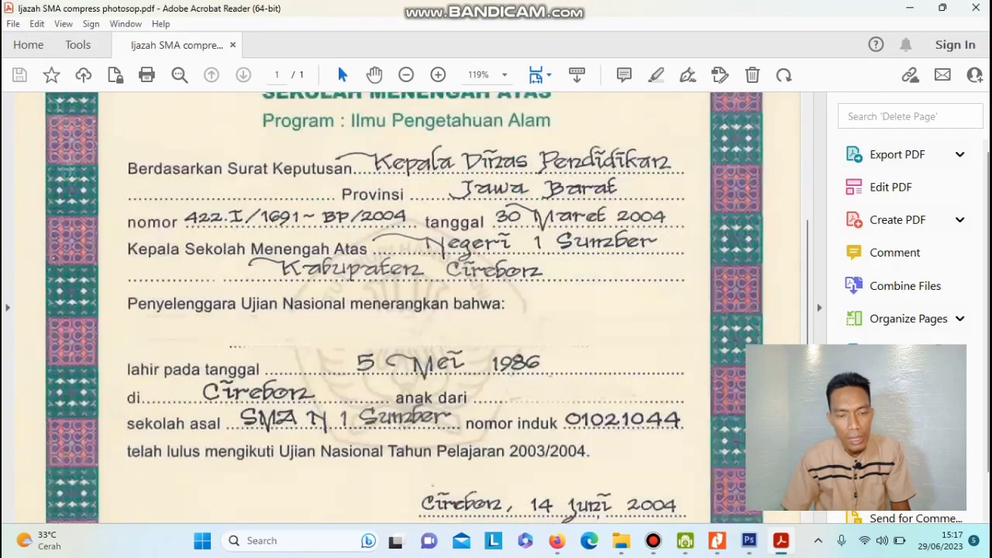
{"action": "scroll", "coordinate": [403, 310], "scroll_direction": "up", "scroll_amount": 8}
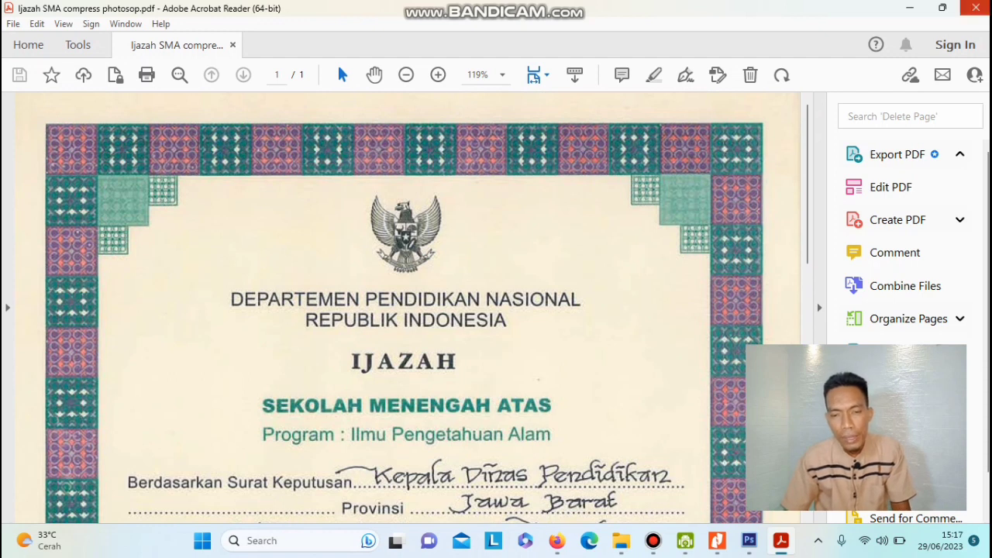
{"action": "left_click", "coordinate": [976, 8]}
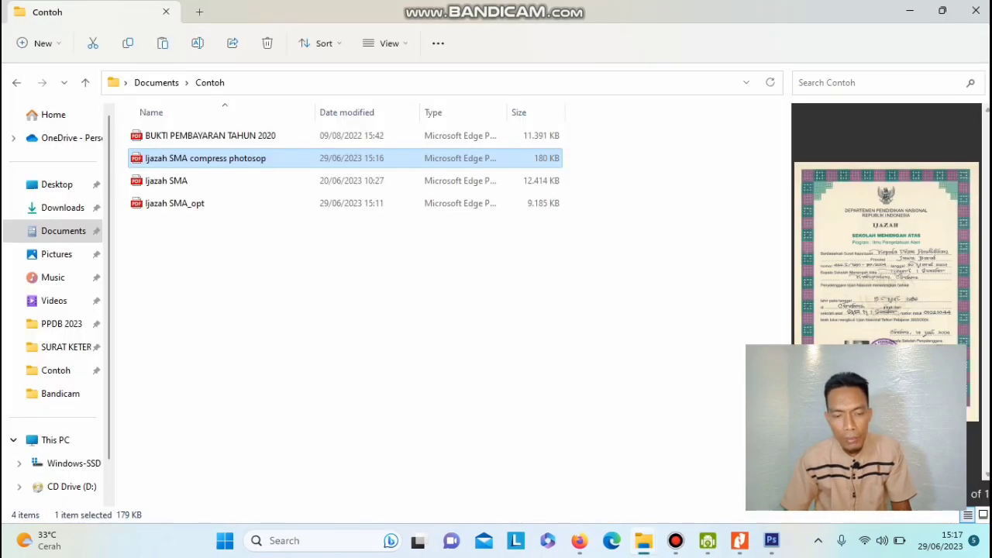
{"action": "left_click", "coordinate": [771, 540]}
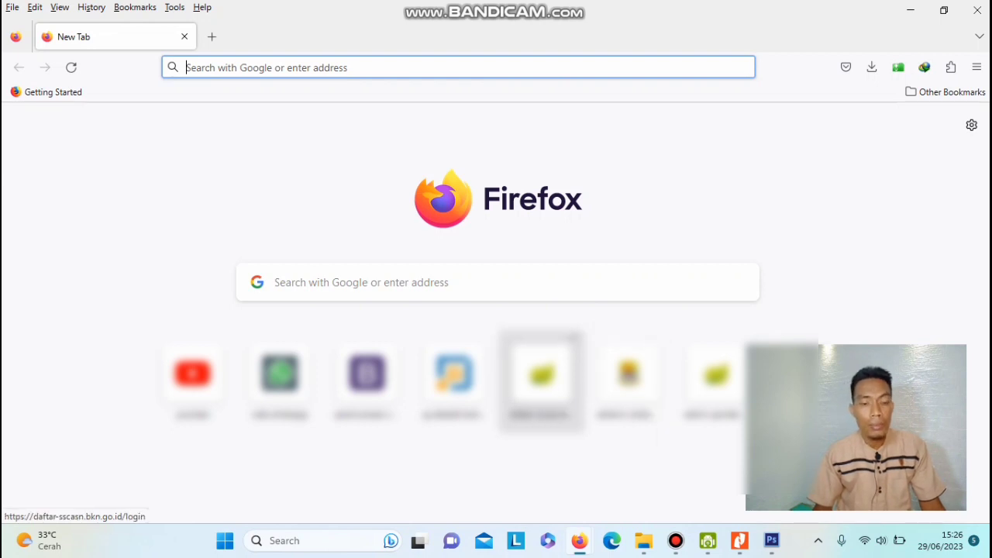
{"action": "left_click", "coordinate": [434, 67]}
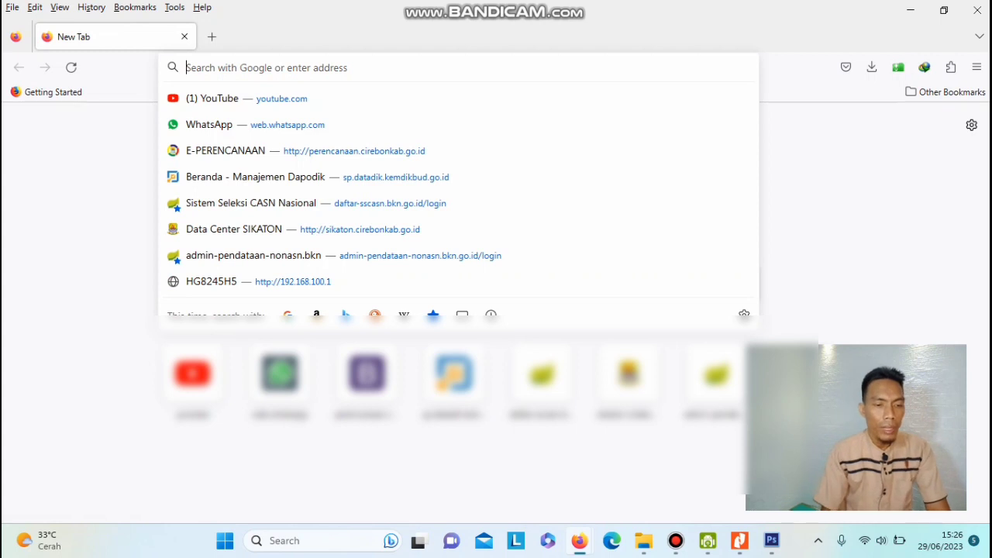
{"action": "type", "text": "www.google.com/"}
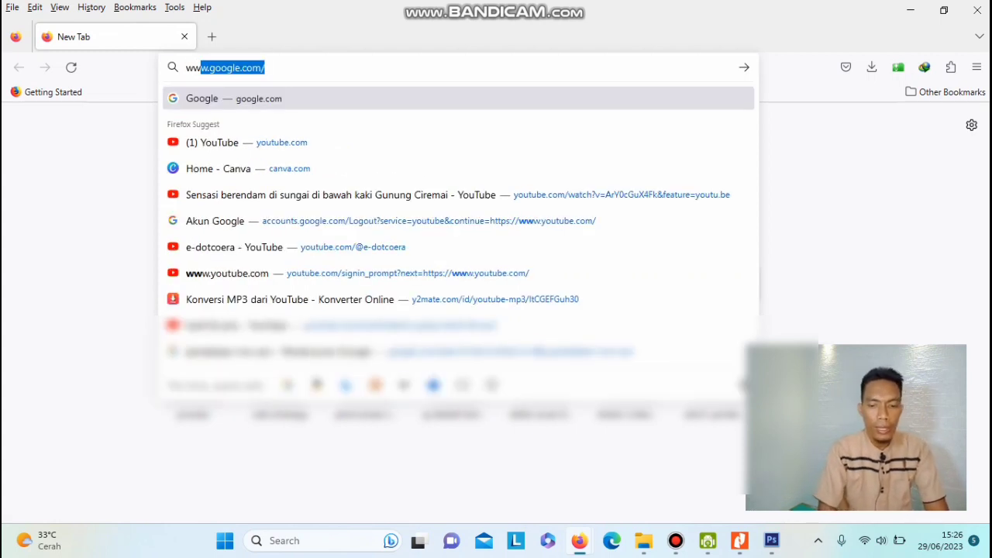
{"action": "key", "text": "Return"}
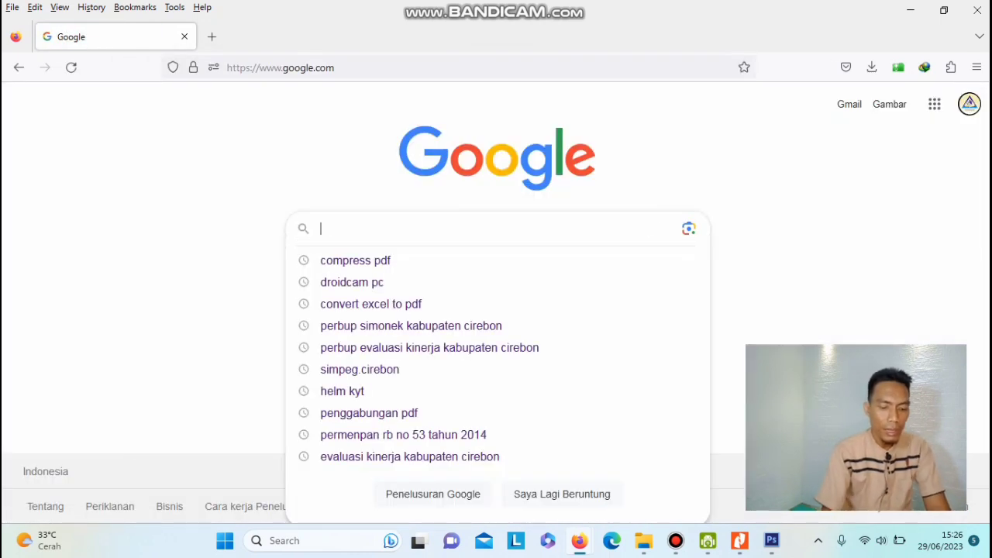
{"action": "type", "text": "compre"}
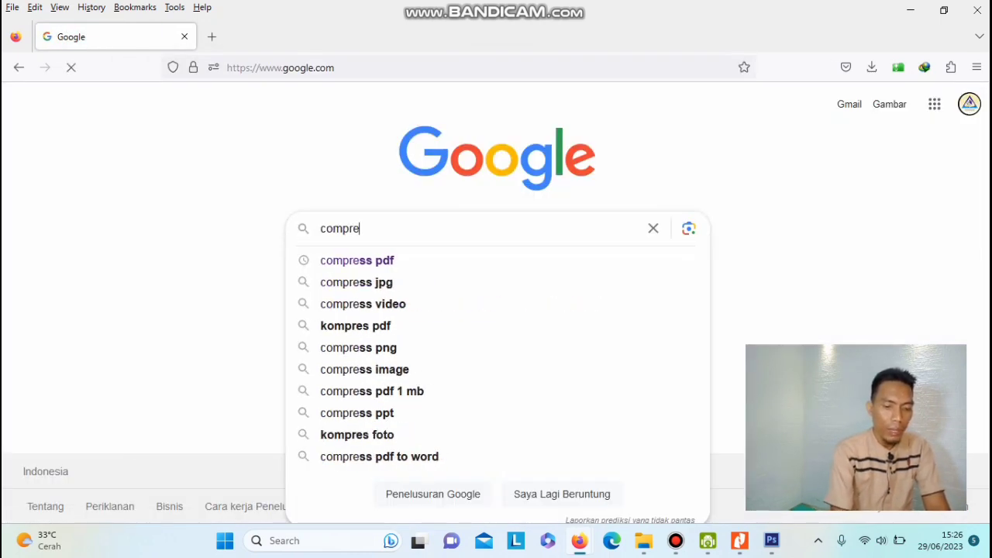
{"action": "left_click", "coordinate": [358, 261]}
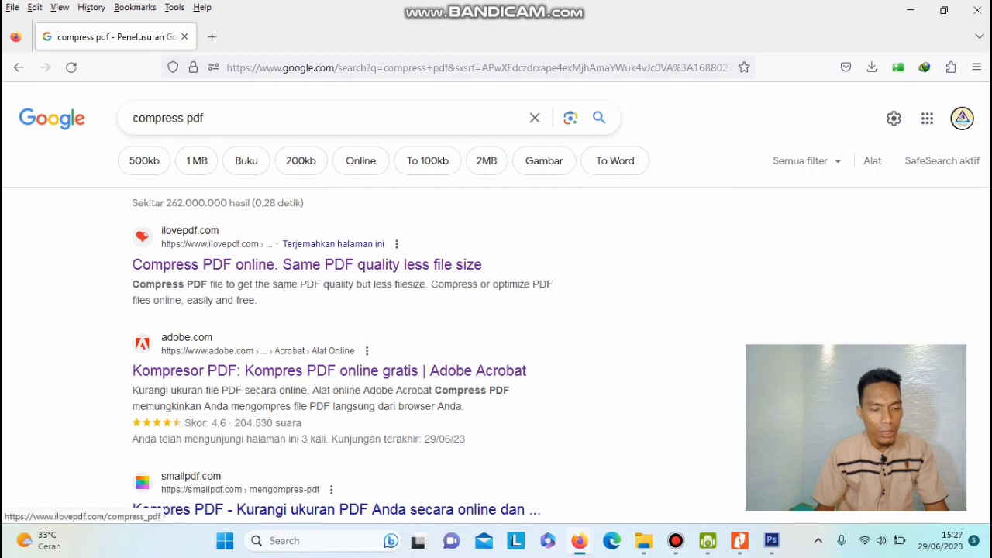
- Look through the search results for websites that offer online PDF compression
{"action": "scroll", "coordinate": [326, 296], "scroll_direction": "down", "scroll_amount": 2}
{"action": "left_click", "coordinate": [326, 296]}
{"action": "scroll", "coordinate": [326, 296], "scroll_direction": "up", "scroll_amount": 2}
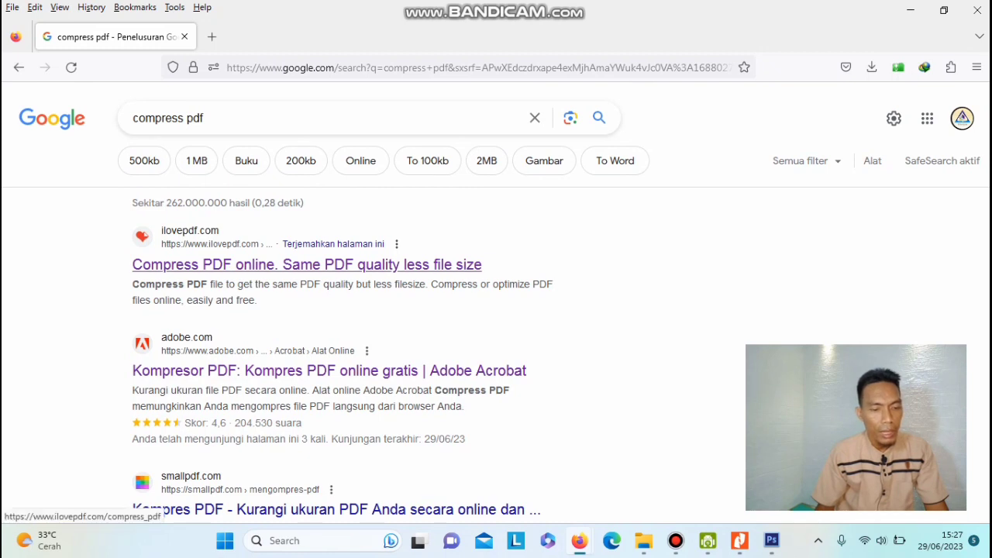
{"action": "scroll", "coordinate": [330, 372], "scroll_direction": "down", "scroll_amount": 2}
{"action": "scroll", "coordinate": [329, 372], "scroll_direction": "down", "scroll_amount": 2}
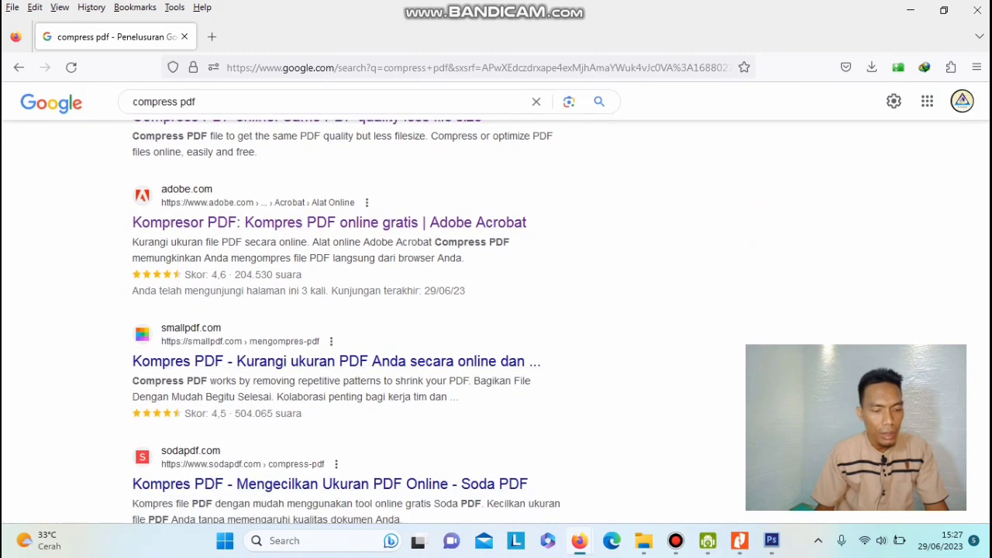
{"action": "scroll", "coordinate": [337, 362], "scroll_direction": "down", "scroll_amount": 2}
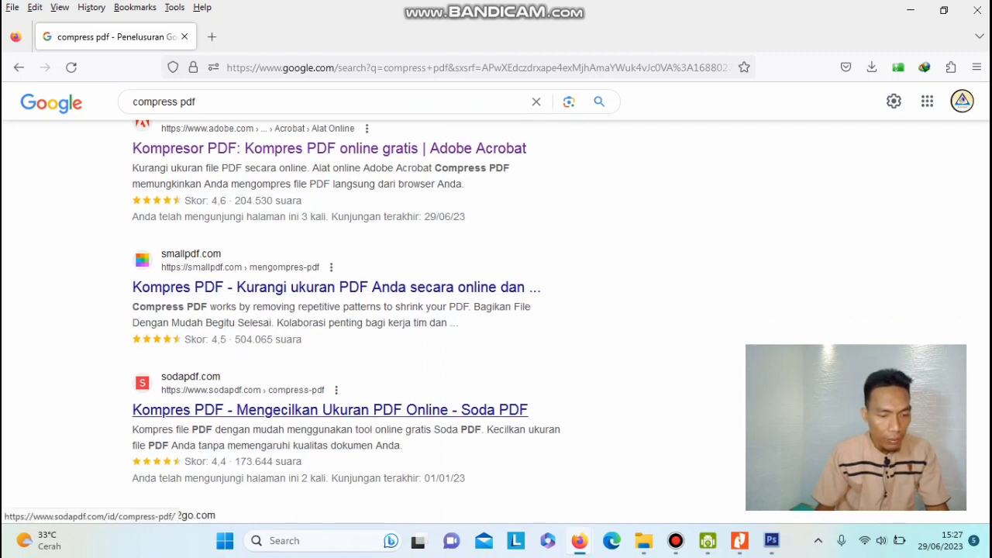
{"action": "scroll", "coordinate": [337, 410], "scroll_direction": "down", "scroll_amount": 3}
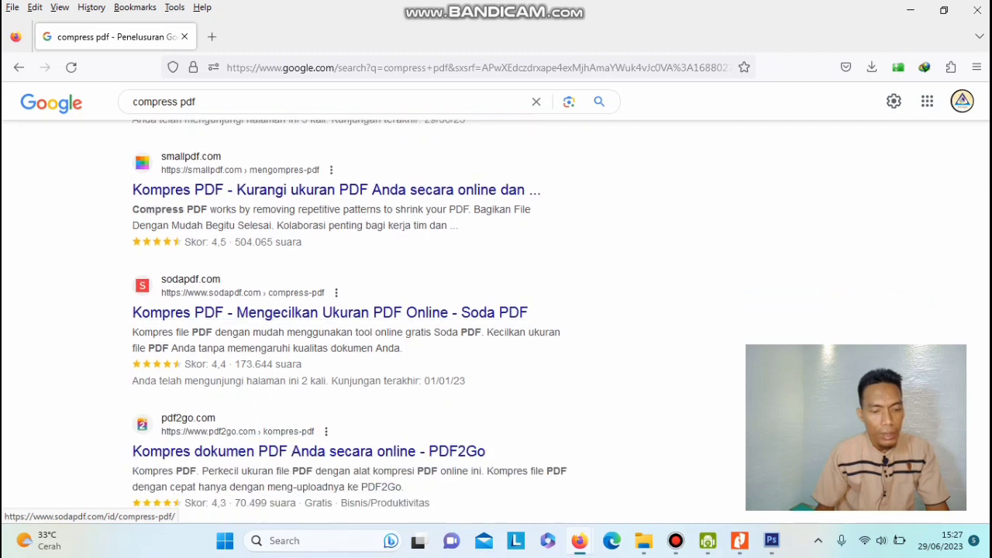
{"action": "scroll", "coordinate": [337, 409], "scroll_direction": "up", "scroll_amount": 3}
{"action": "scroll", "coordinate": [337, 409], "scroll_direction": "up", "scroll_amount": 3}
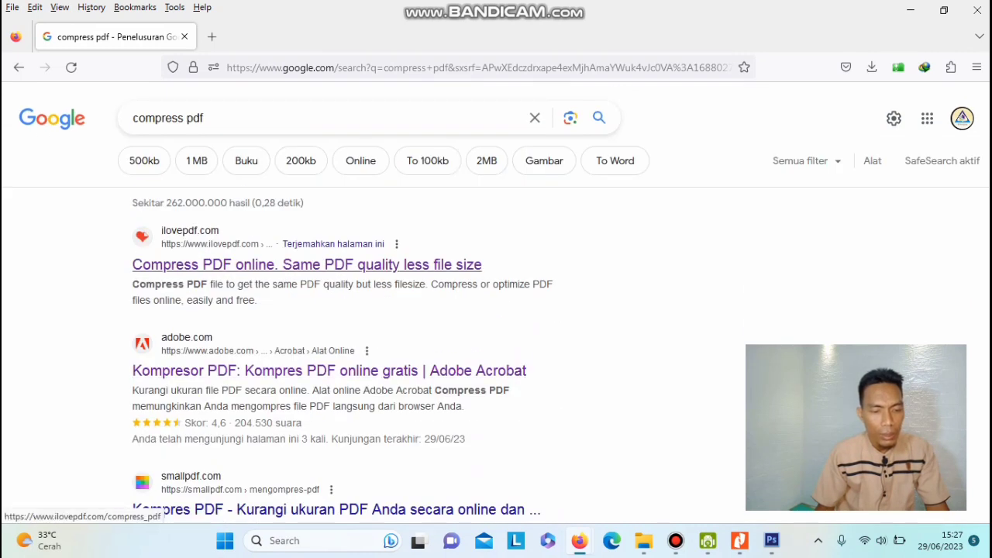
- Open the Adobe Acrobat online PDF compressor from the search results in a new tab and show that tab
{"action": "right_click", "coordinate": [203, 371]}
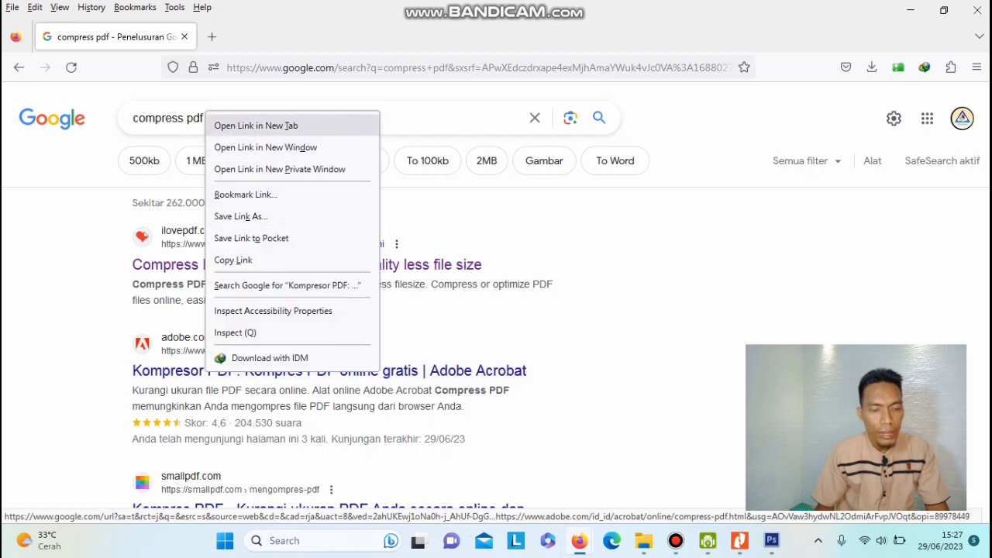
{"action": "left_click", "coordinate": [256, 124]}
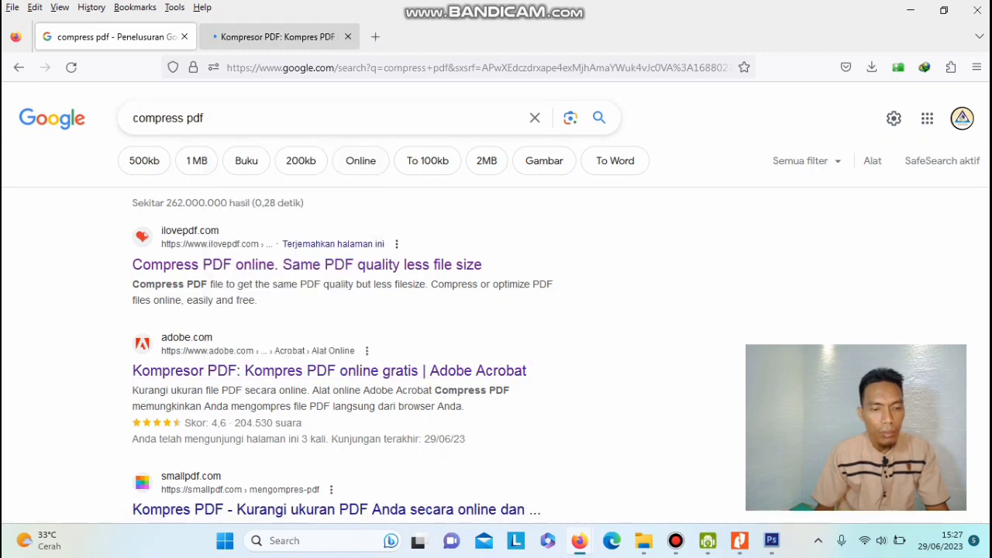
{"action": "left_click", "coordinate": [267, 37]}
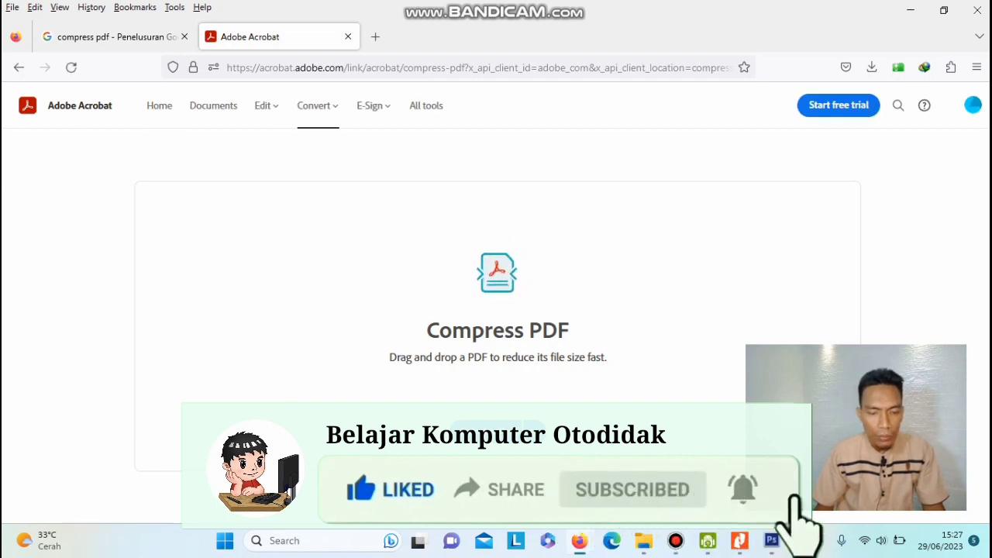
- Upload the Ijazah SMA PDF from the Contoh folder in Documents to Adobe Acrobat's Compress PDF tool
{"action": "left_click", "coordinate": [523, 428]}
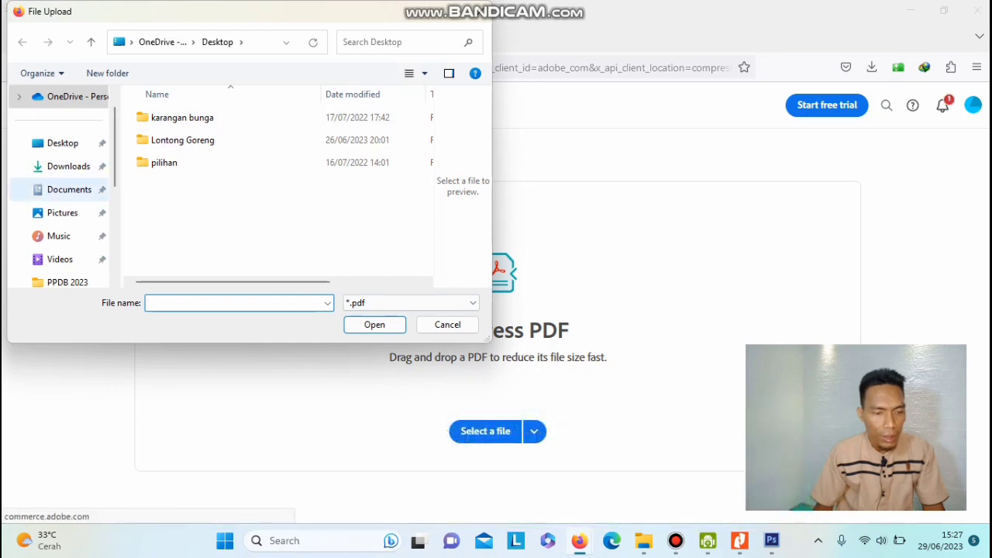
{"action": "left_click", "coordinate": [69, 189]}
{"action": "double_click", "coordinate": [165, 140]}
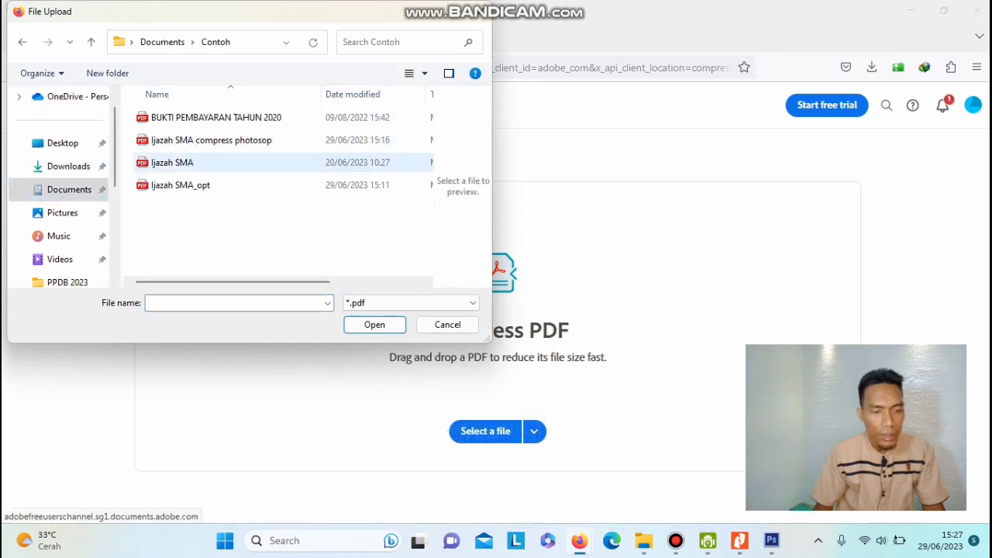
{"action": "left_click", "coordinate": [172, 162]}
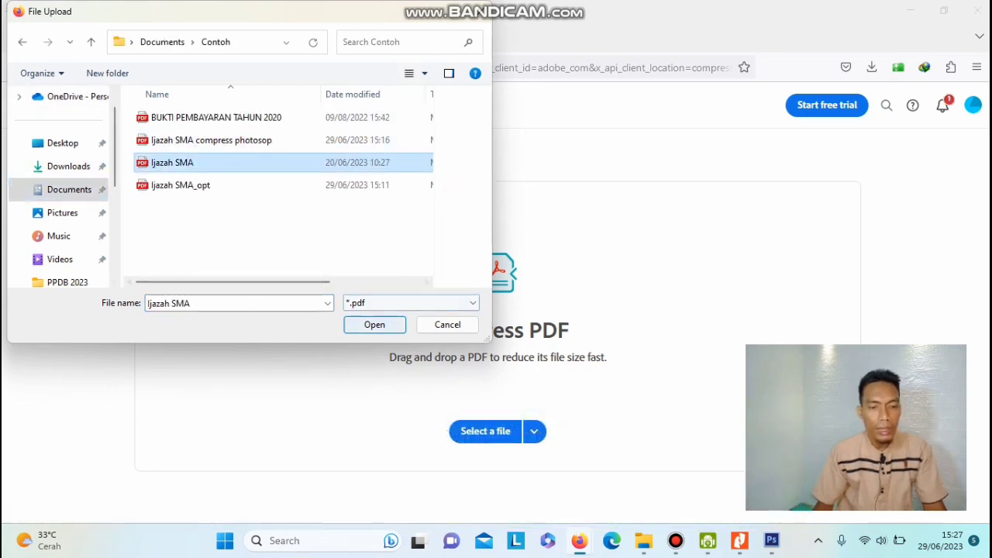
{"action": "key", "text": "Return"}
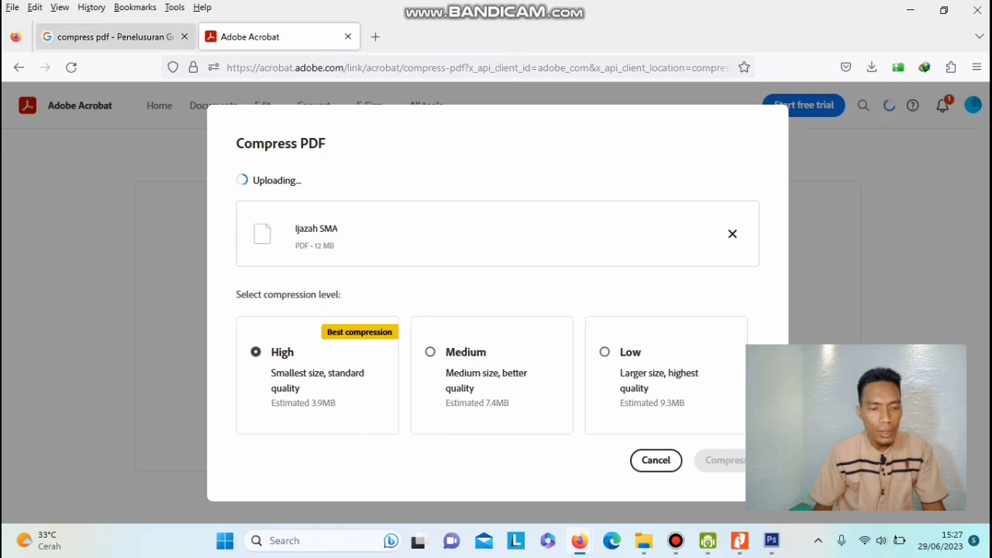
- Open the ilovepdf.com Compress PDF result in a new tab, check the Adobe upload, and show the iLovePDF page
{"action": "left_click", "coordinate": [112, 36]}
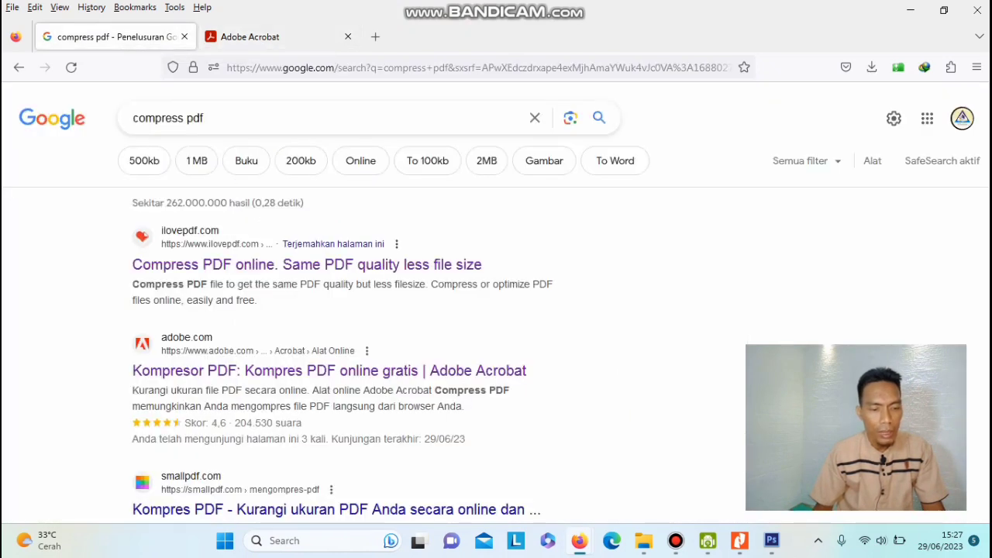
{"action": "right_click", "coordinate": [262, 266]}
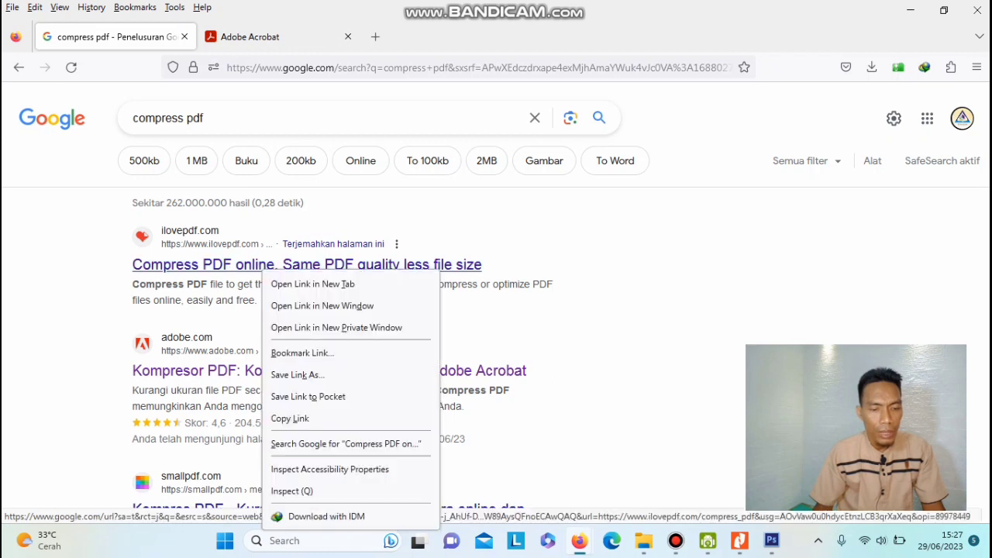
{"action": "left_click", "coordinate": [298, 284]}
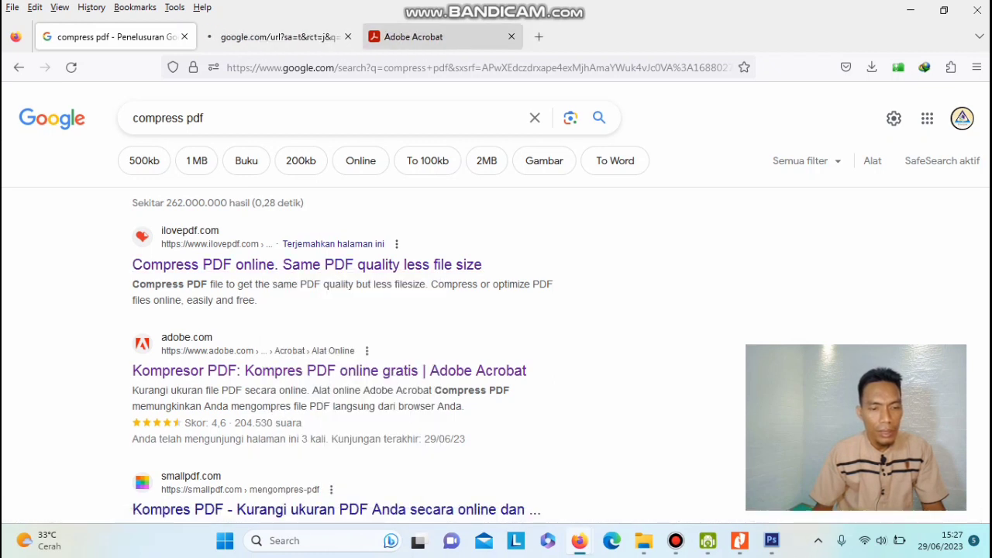
{"action": "left_click", "coordinate": [413, 36]}
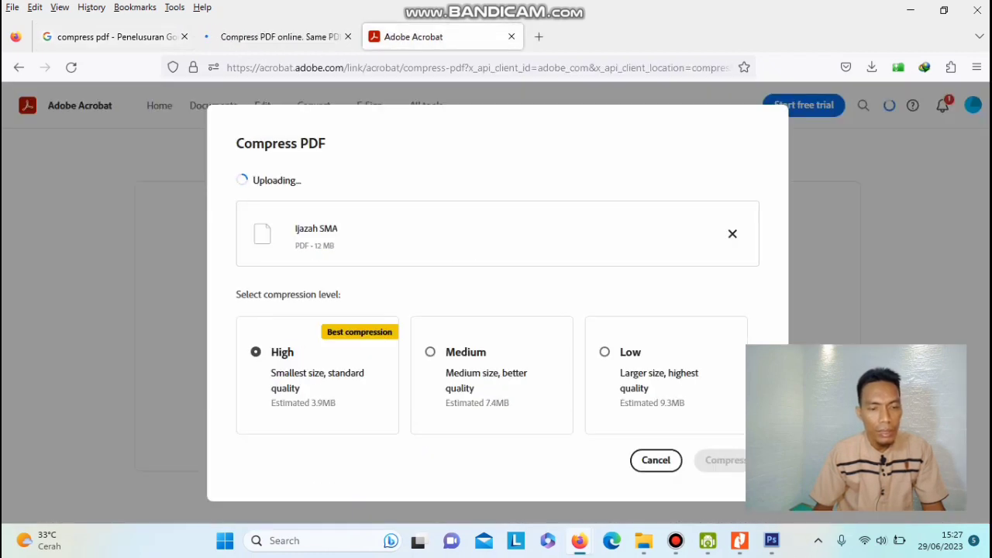
{"action": "left_click", "coordinate": [276, 36]}
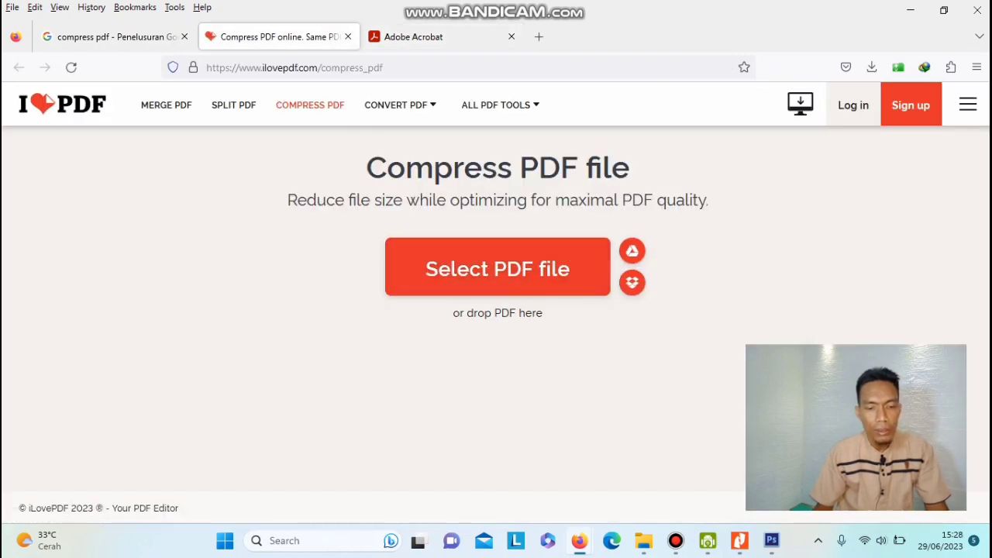
- Add the Ijazah SMA PDF from the Contoh folder to iLovePDF's Compress PDF tool
{"action": "left_click", "coordinate": [497, 268]}
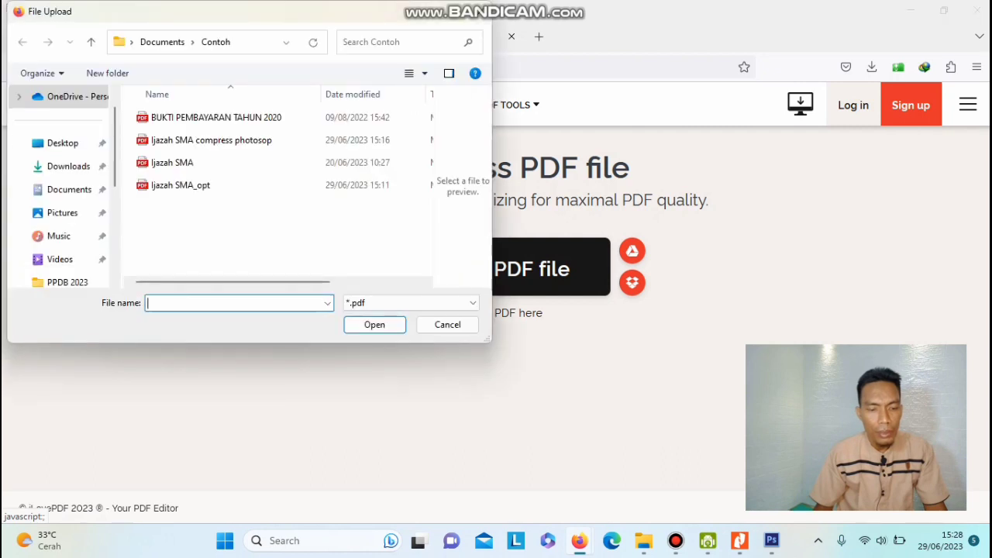
{"action": "left_click", "coordinate": [172, 162]}
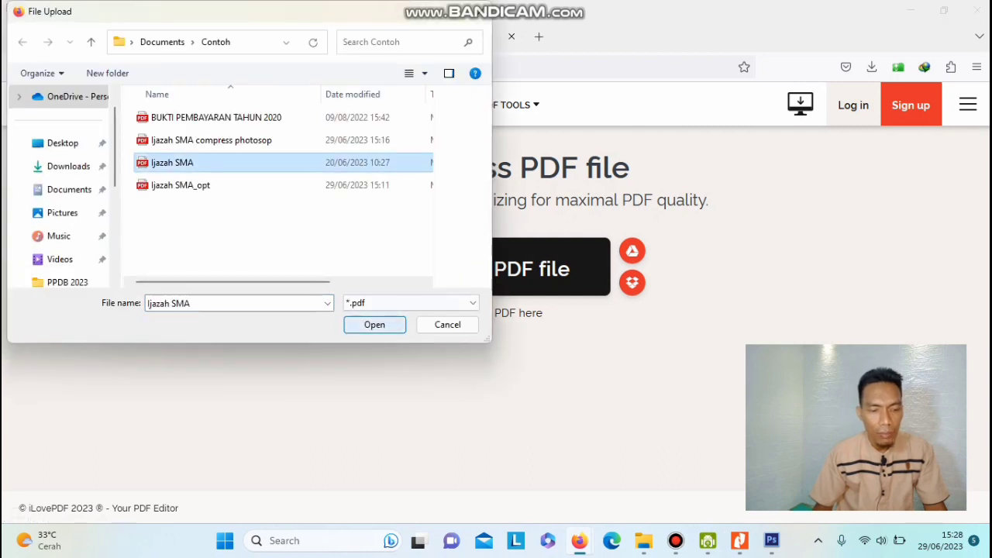
{"action": "key", "text": "Return"}
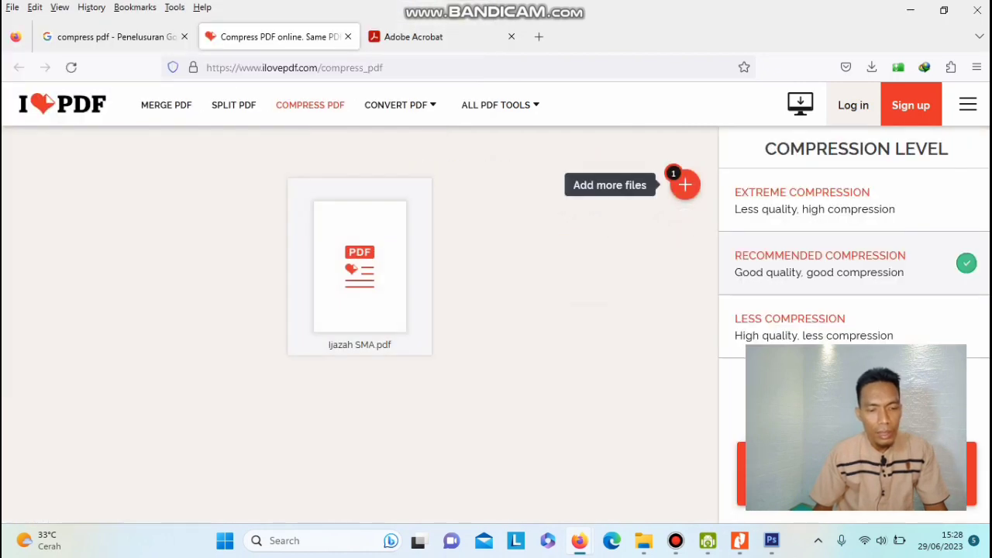
- Check the Adobe Acrobat upload, and compress the Ijazah SMA PDF in iLovePDF with Recommended Compression
{"action": "left_click", "coordinate": [414, 36]}
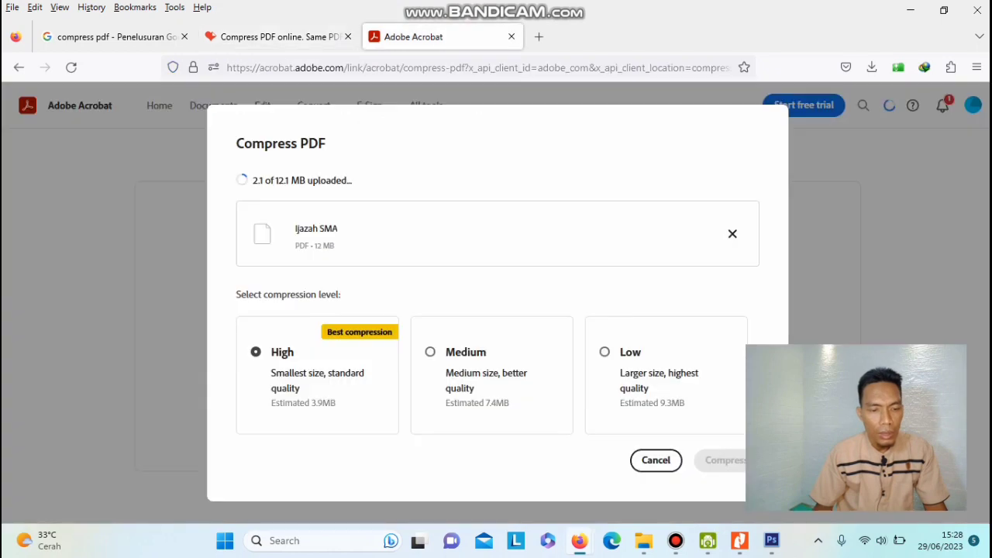
{"action": "left_click", "coordinate": [277, 36]}
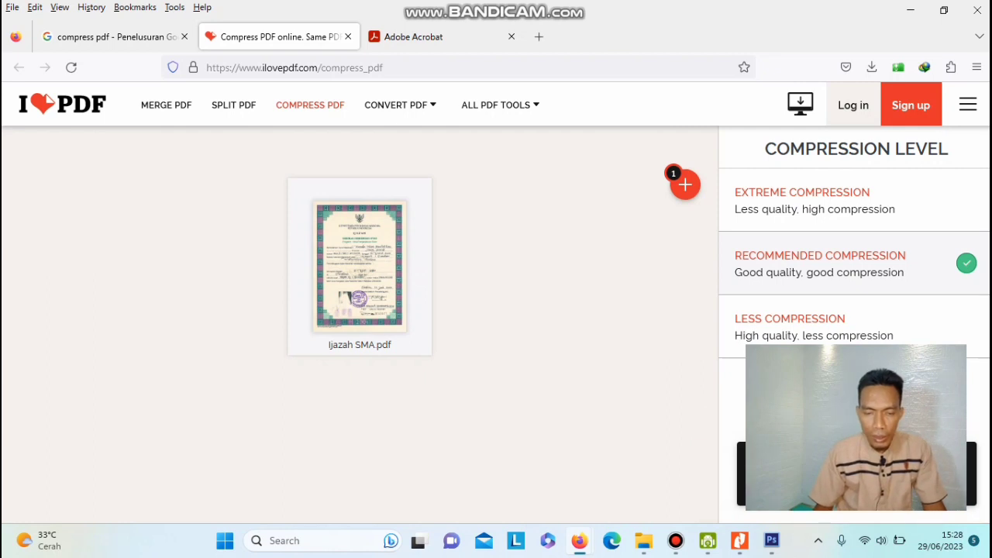
{"action": "left_click", "coordinate": [857, 474]}
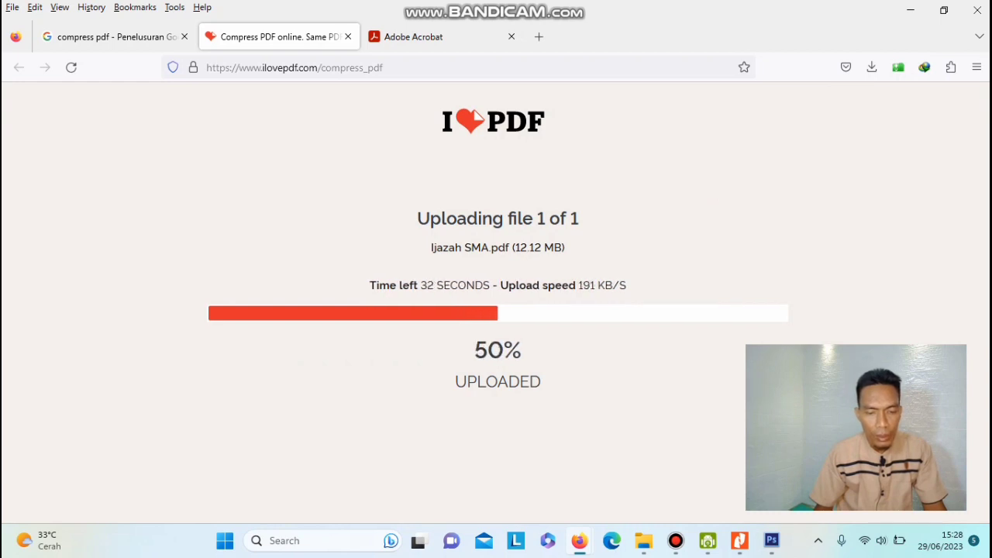
- Compress the Ijazah SMA PDF at the Medium level in Adobe Acrobat, and download the compressed copy from iLovePDF
{"action": "left_click", "coordinate": [419, 36]}
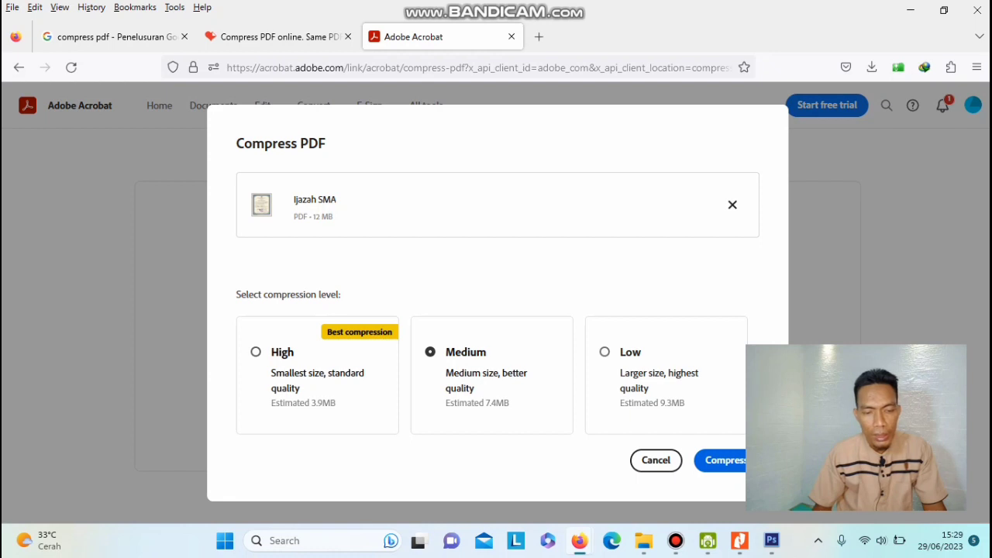
{"action": "left_click", "coordinate": [756, 460]}
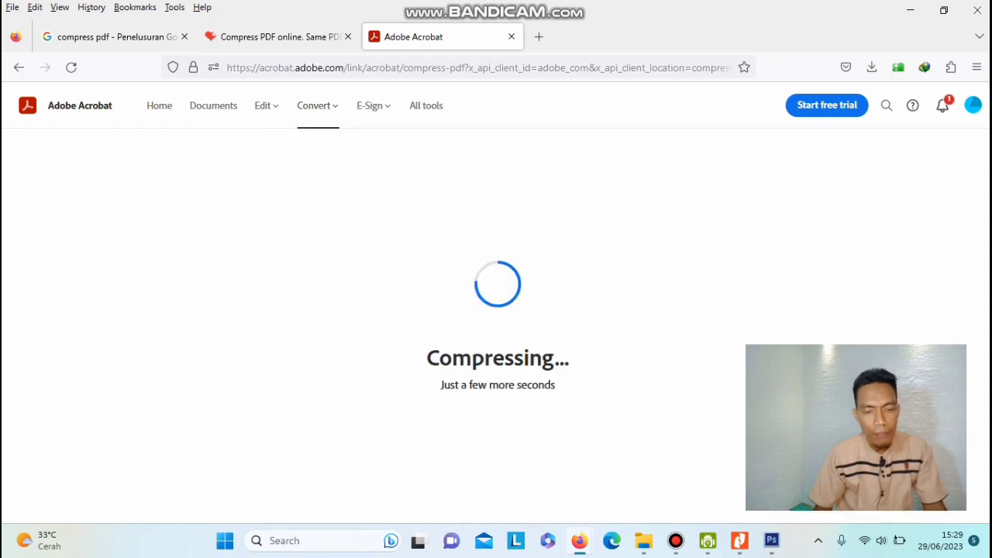
{"action": "left_click", "coordinate": [271, 36]}
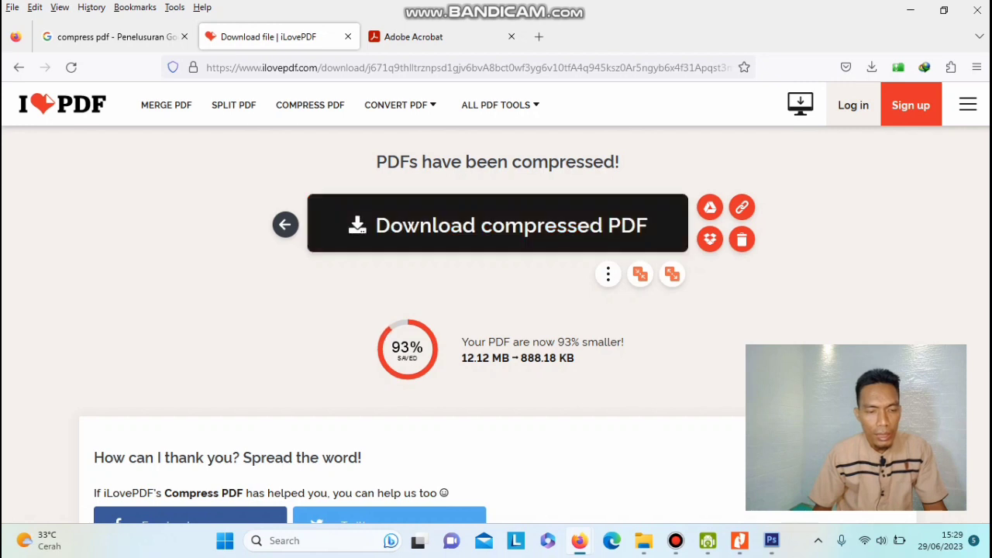
{"action": "left_click", "coordinate": [498, 225]}
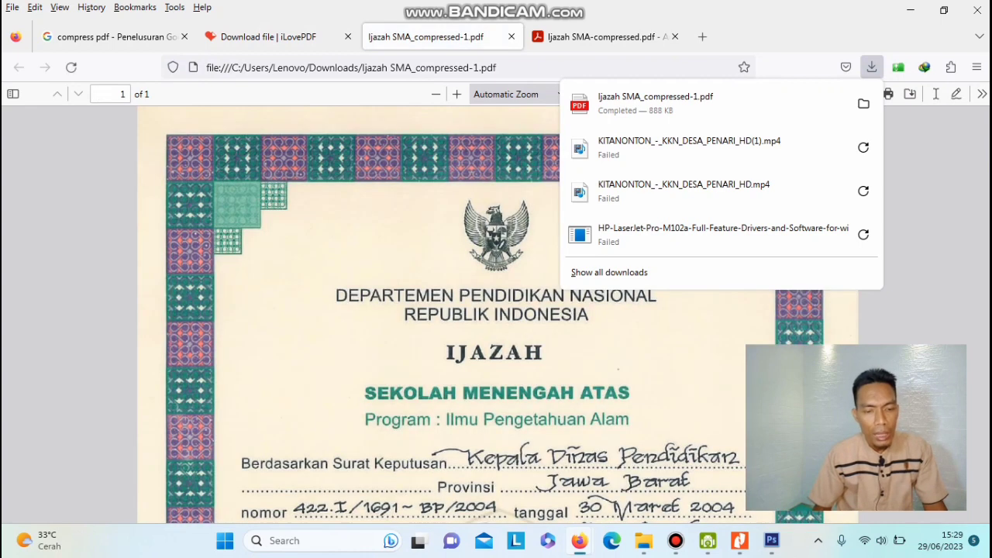
- Examine the legibility of the text and borders in the Ijazah SMA PDF compressed by iLovePDF
{"action": "scroll", "coordinate": [497, 310], "scroll_direction": "down", "scroll_amount": 4}
{"action": "scroll", "coordinate": [496, 311], "scroll_direction": "up", "scroll_amount": 5}
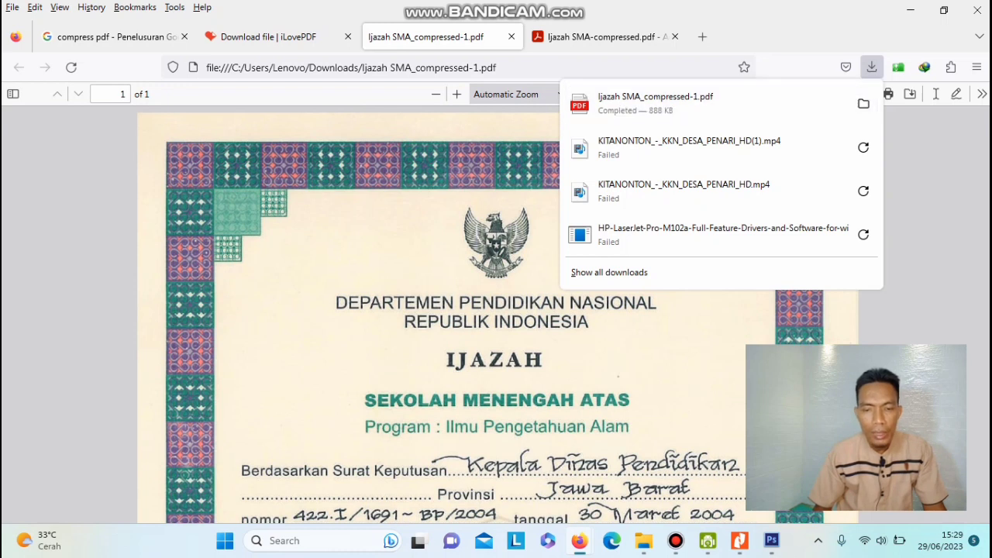
{"action": "key", "text": "Escape"}
{"action": "scroll", "coordinate": [496, 310], "scroll_direction": "down", "scroll_amount": 4}
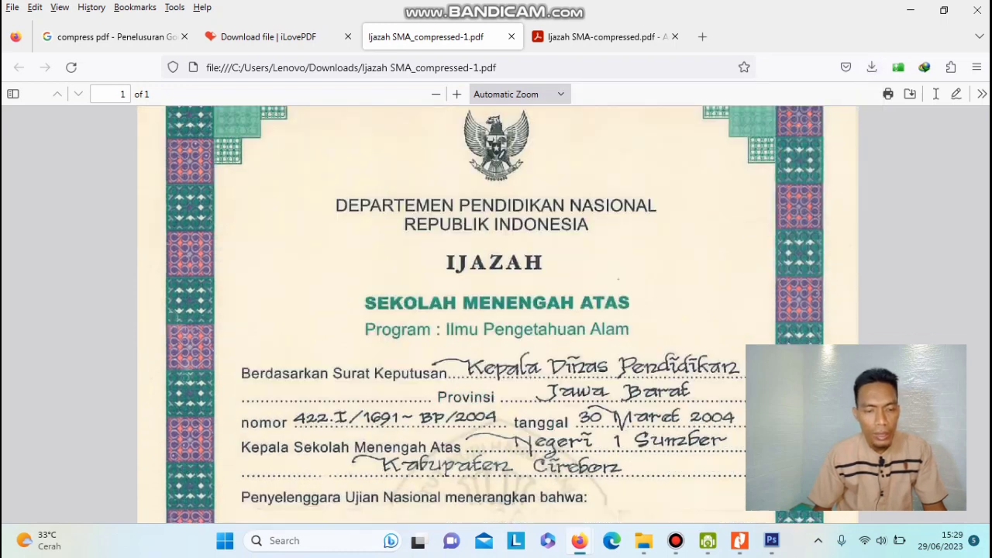
{"action": "scroll", "coordinate": [496, 310], "scroll_direction": "up", "scroll_amount": 4}
{"action": "scroll", "coordinate": [496, 310], "scroll_direction": "down", "scroll_amount": 3}
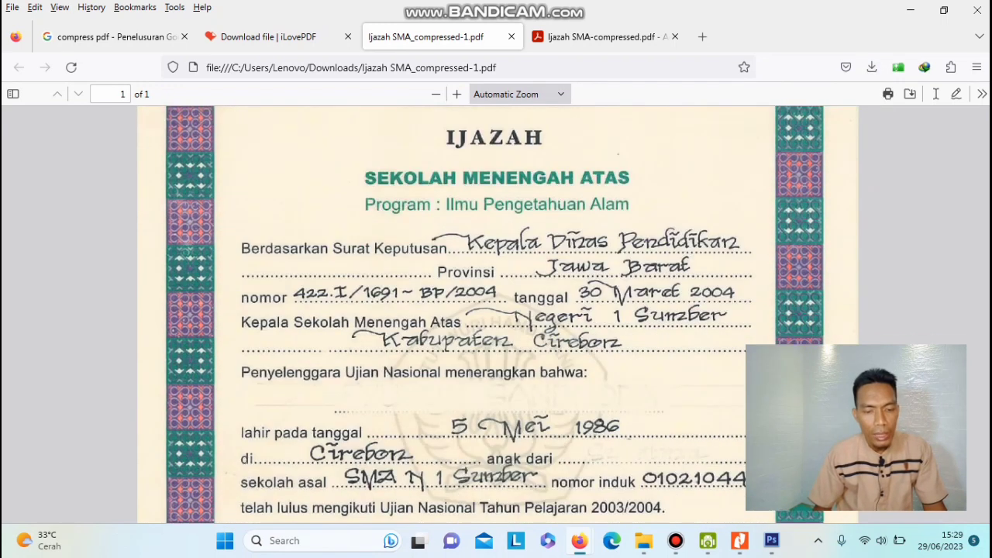
{"action": "scroll", "coordinate": [496, 310], "scroll_direction": "up", "scroll_amount": 2}
{"action": "scroll", "coordinate": [496, 310], "scroll_direction": "down", "scroll_amount": 2}
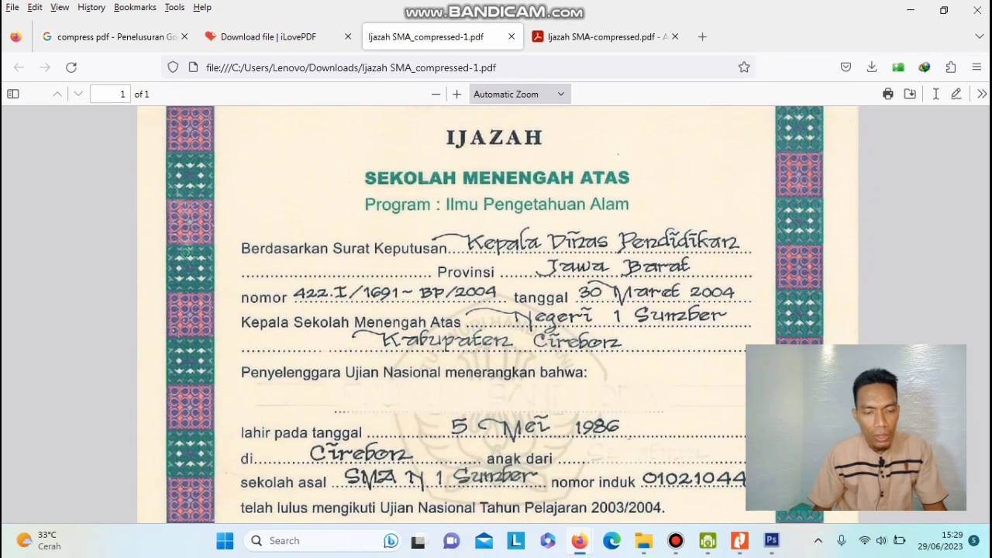
{"action": "scroll", "coordinate": [496, 310], "scroll_direction": "up", "scroll_amount": 1}
{"action": "scroll", "coordinate": [496, 310], "scroll_direction": "down", "scroll_amount": 1}
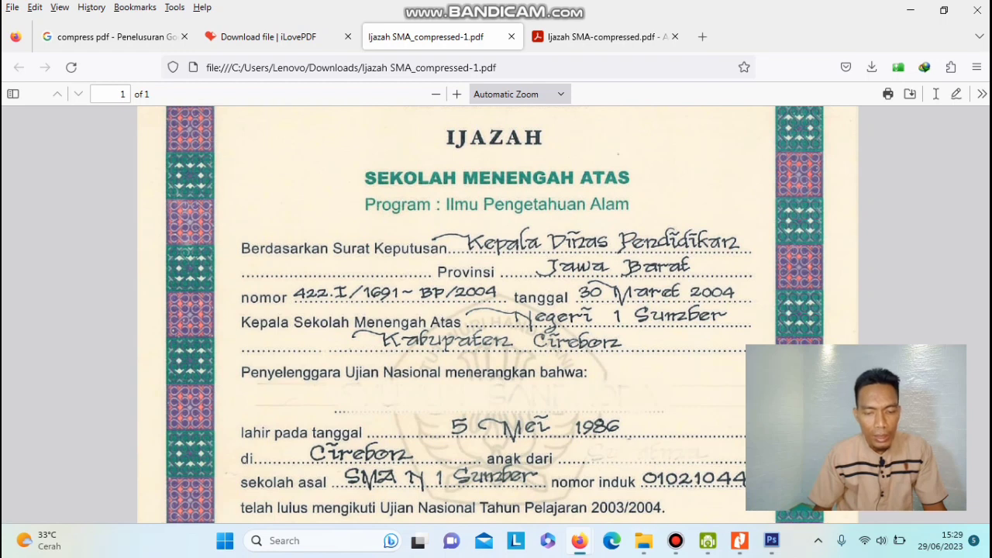
{"action": "scroll", "coordinate": [497, 310], "scroll_direction": "up", "scroll_amount": 5}
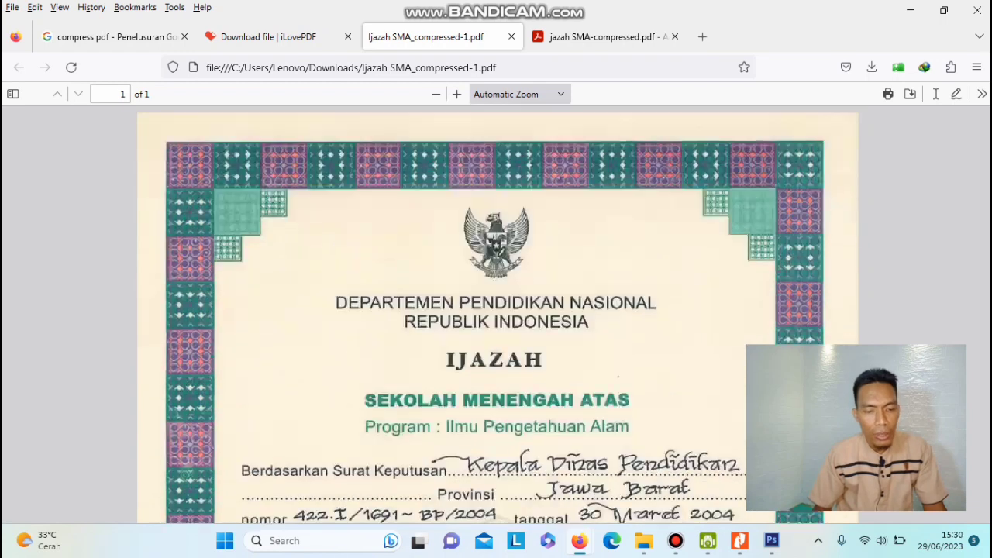
{"action": "scroll", "coordinate": [496, 310], "scroll_direction": "down", "scroll_amount": 4}
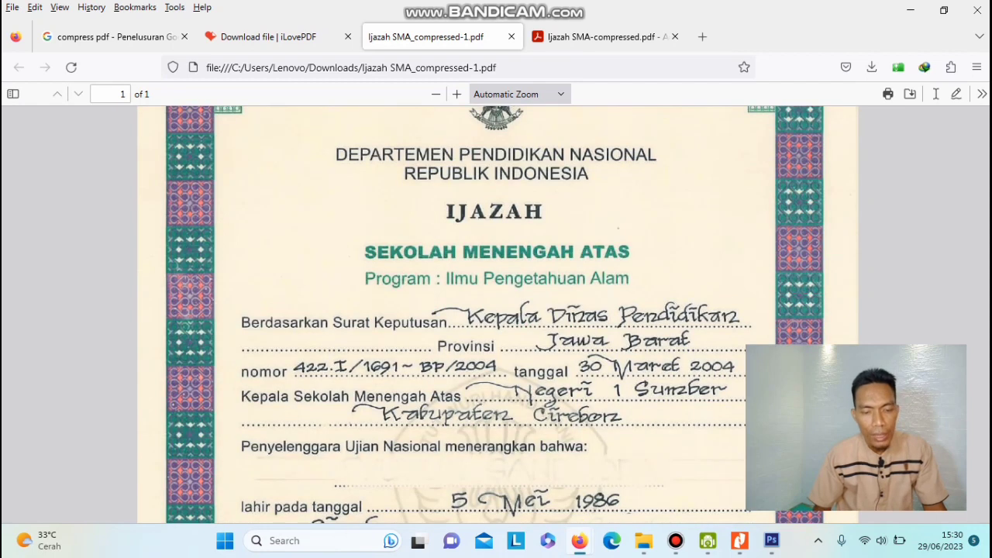
{"action": "scroll", "coordinate": [496, 310], "scroll_direction": "up", "scroll_amount": 2}
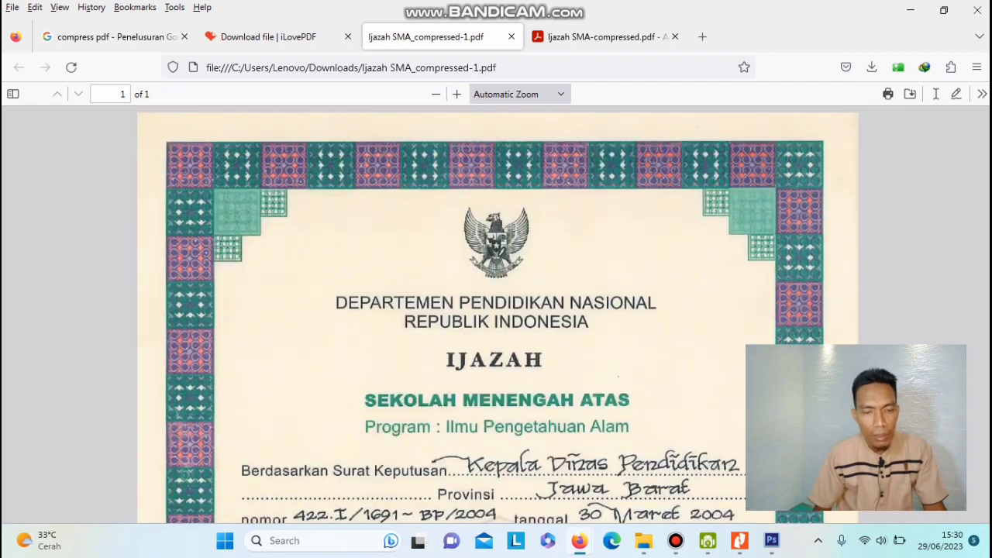
- Look over the Ijazah SMA PDF compressed by Adobe Acrobat and download it
{"action": "key", "text": "ctrl+Tab"}
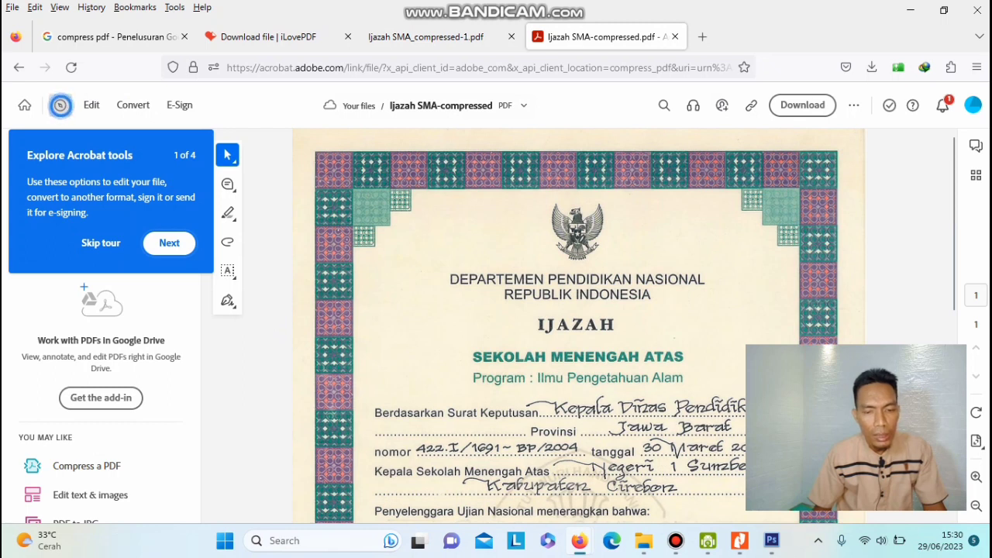
{"action": "scroll", "coordinate": [577, 325], "scroll_direction": "down", "scroll_amount": 3}
{"action": "scroll", "coordinate": [577, 325], "scroll_direction": "up", "scroll_amount": 3}
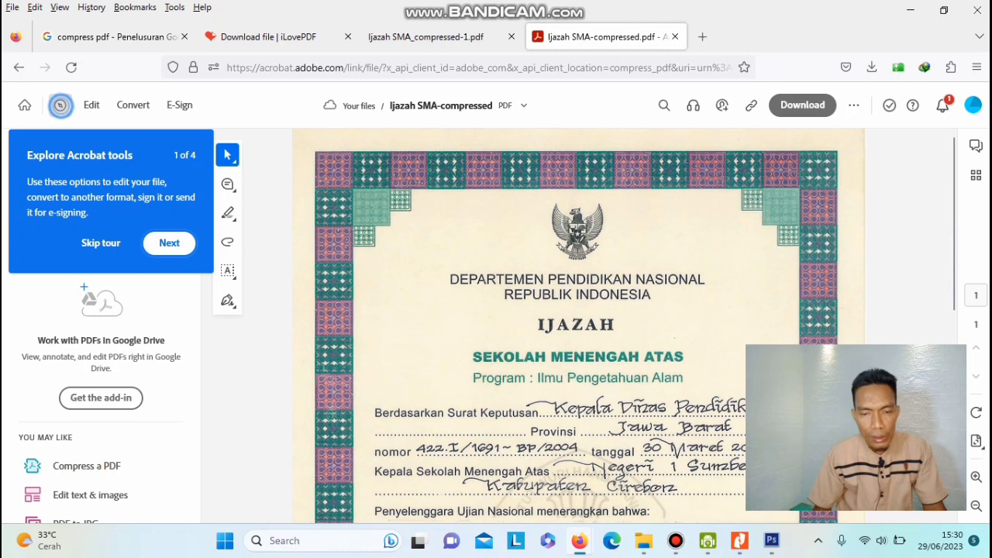
{"action": "left_click", "coordinate": [802, 105]}
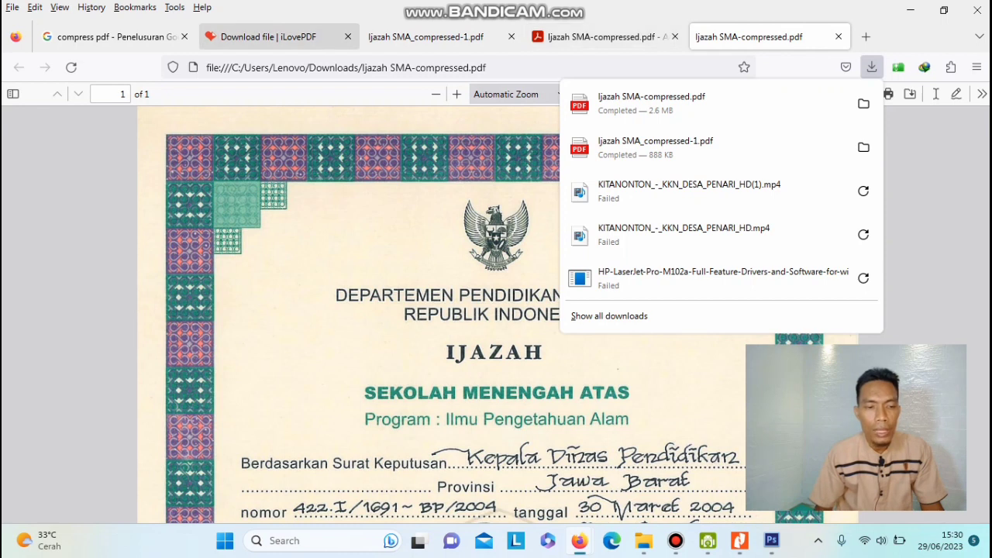
- Close both downloaded Ijazah SMA PDFs and the Adobe Acrobat and iLovePDF result pages, leaving only the Google search results
{"action": "left_click", "coordinate": [117, 37]}
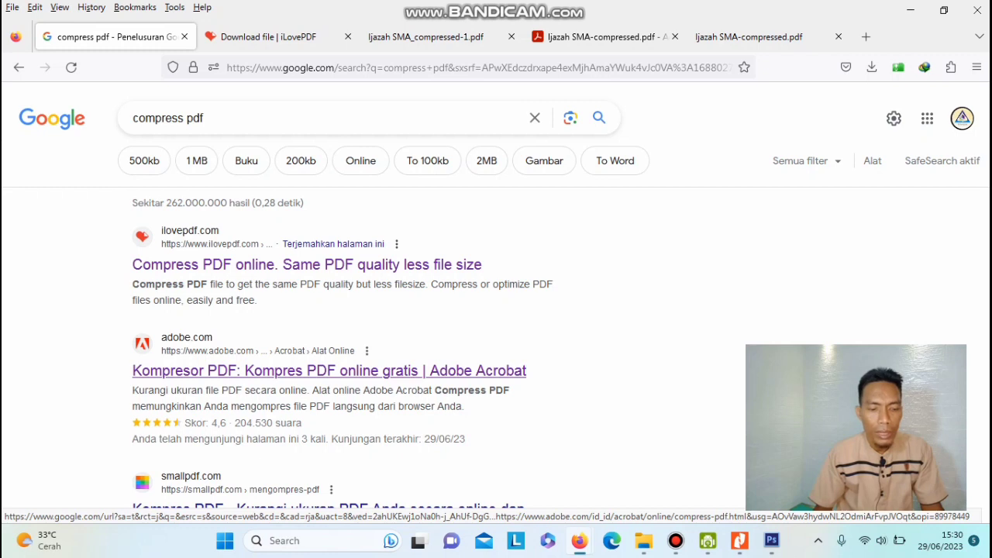
{"action": "left_click", "coordinate": [746, 37]}
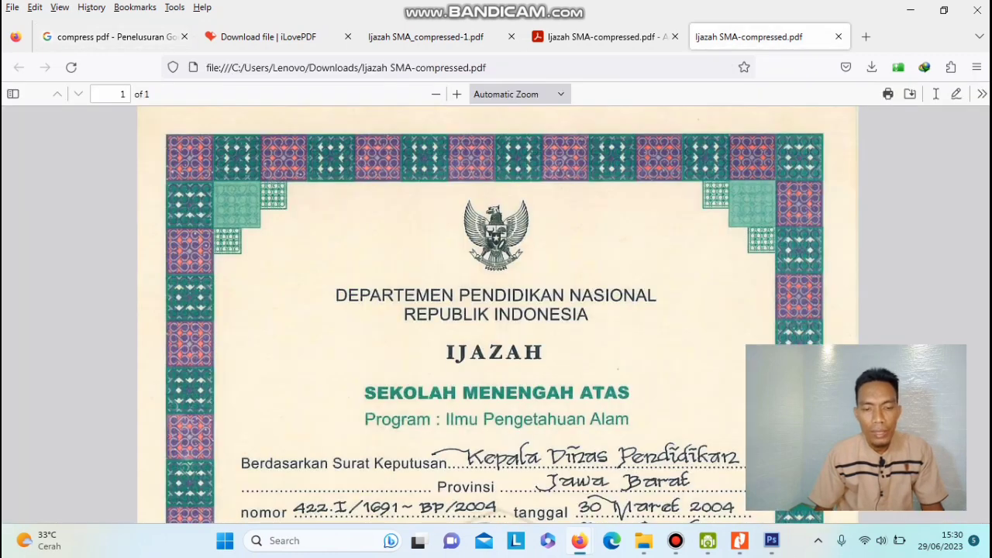
{"action": "left_click", "coordinate": [838, 36]}
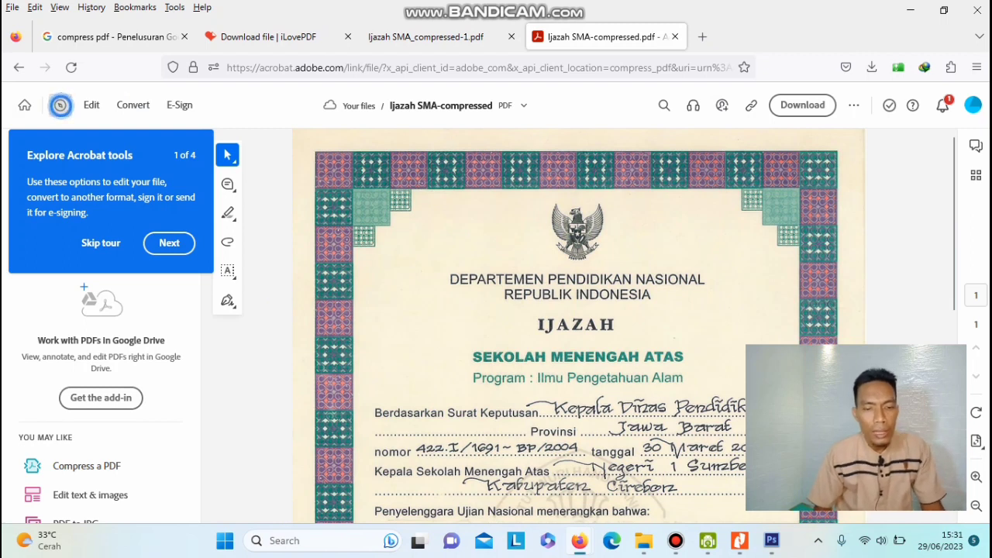
{"action": "left_click", "coordinate": [675, 36]}
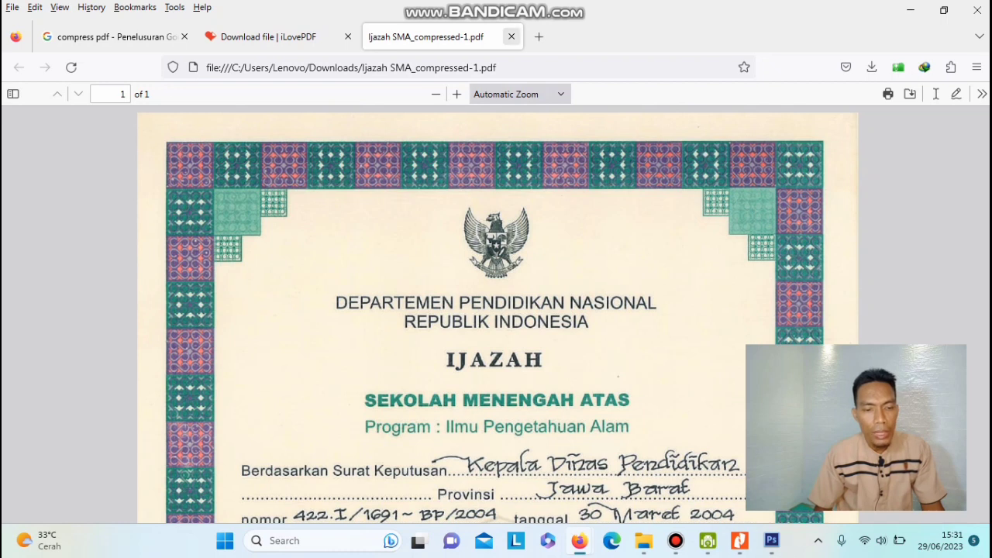
{"action": "left_click", "coordinate": [512, 36]}
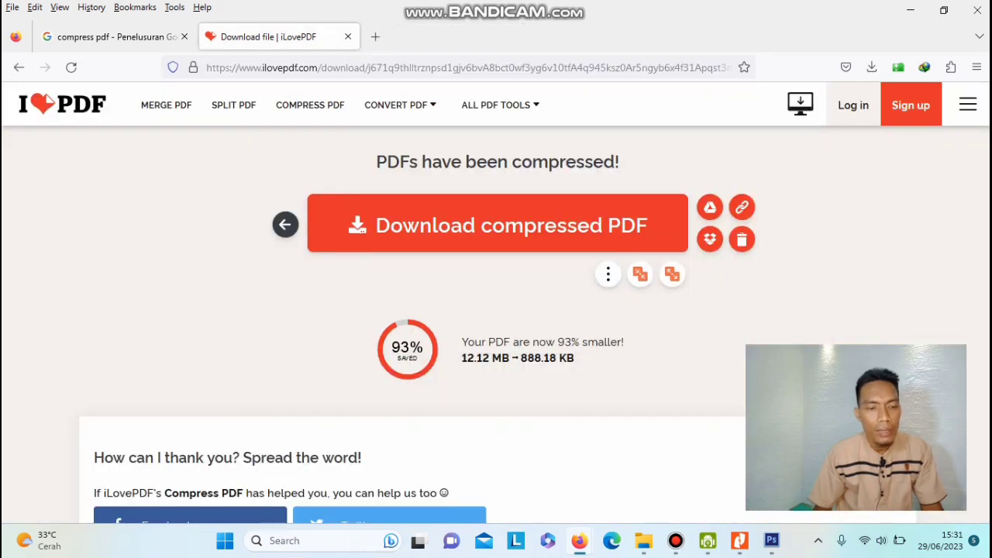
{"action": "left_click", "coordinate": [113, 36]}
{"action": "left_click", "coordinate": [269, 37]}
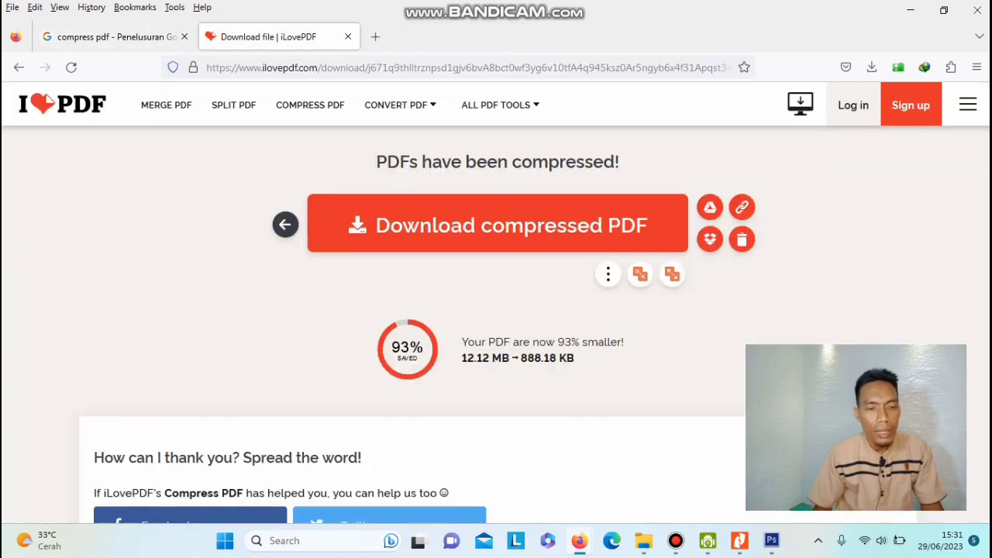
{"action": "left_click", "coordinate": [347, 37]}
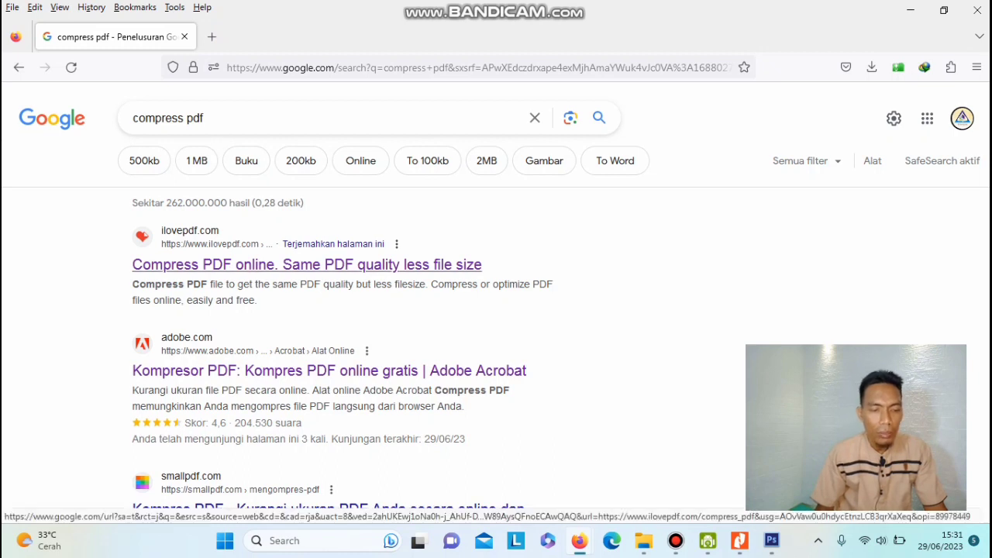
- Open the ilovepdf.com Compress PDF search result in a new tab and show that tab
{"action": "right_click", "coordinate": [293, 267]}
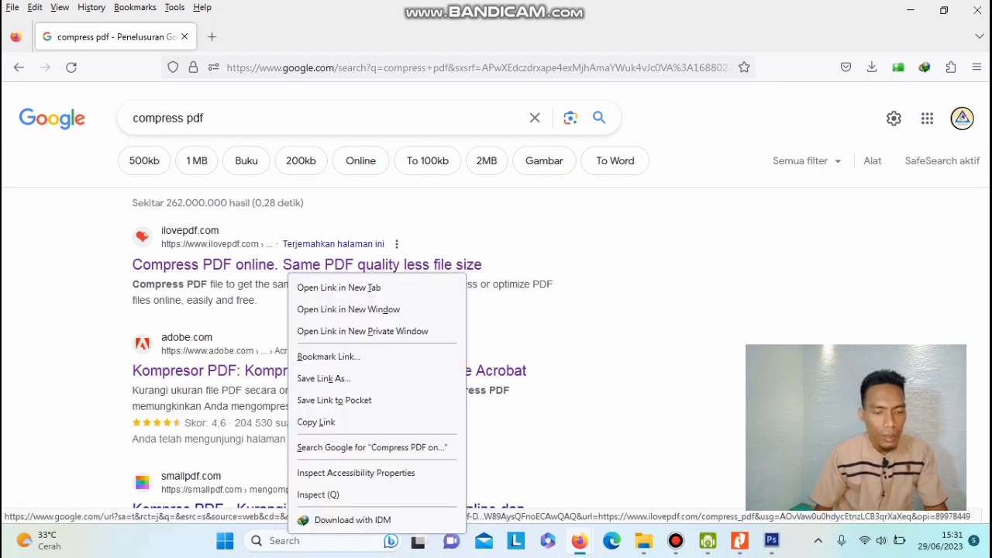
{"action": "left_click", "coordinate": [333, 288]}
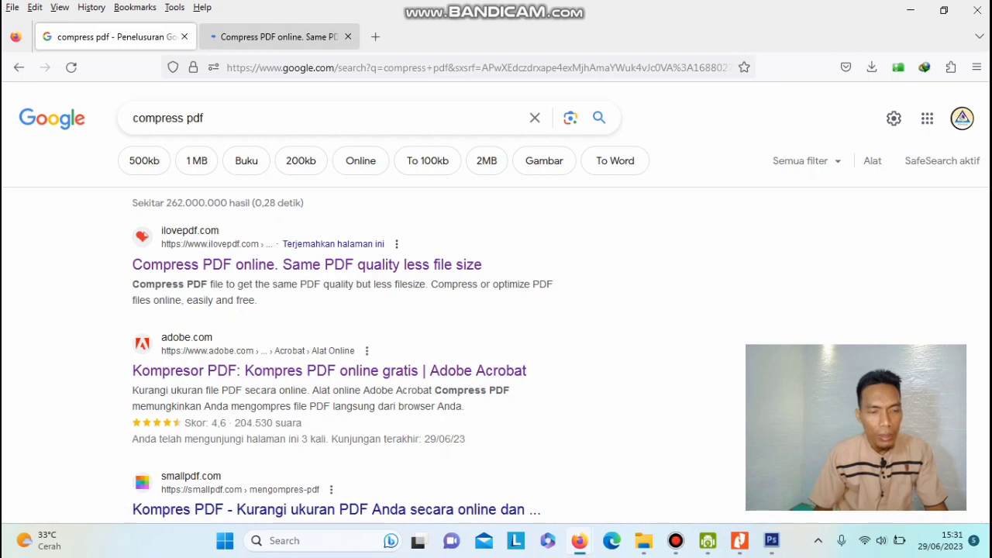
{"action": "key", "text": "ctrl+Tab"}
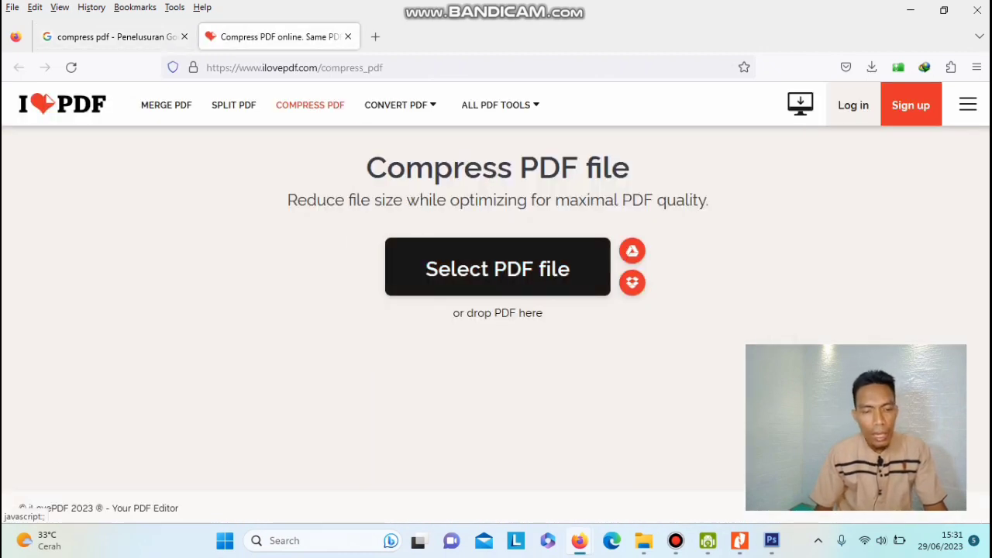
- Compress BUKTI PEMBAYARAN TAHUN 2020 from the Contoh folder in iLovePDF with Recommended Compression
{"action": "left_click", "coordinate": [498, 267]}
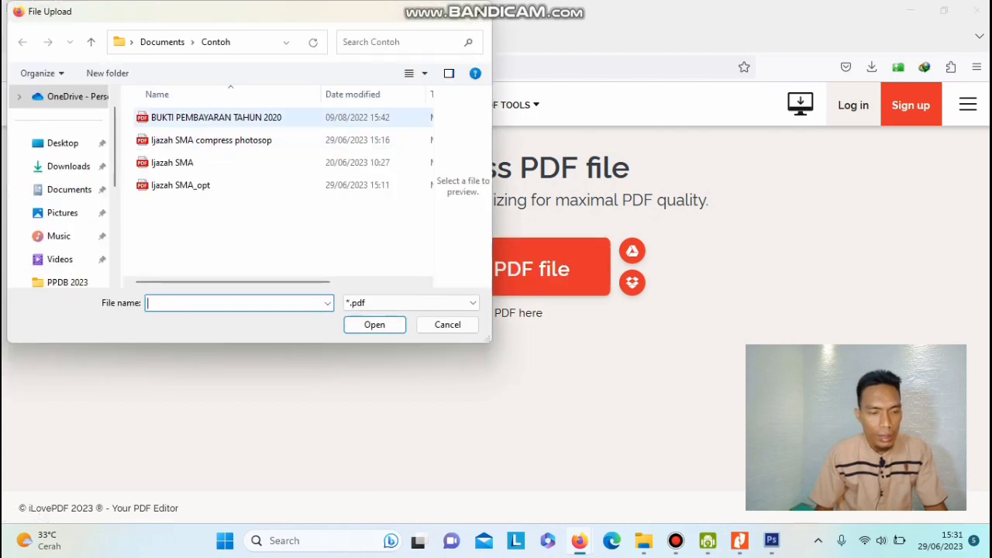
{"action": "left_click", "coordinate": [216, 117]}
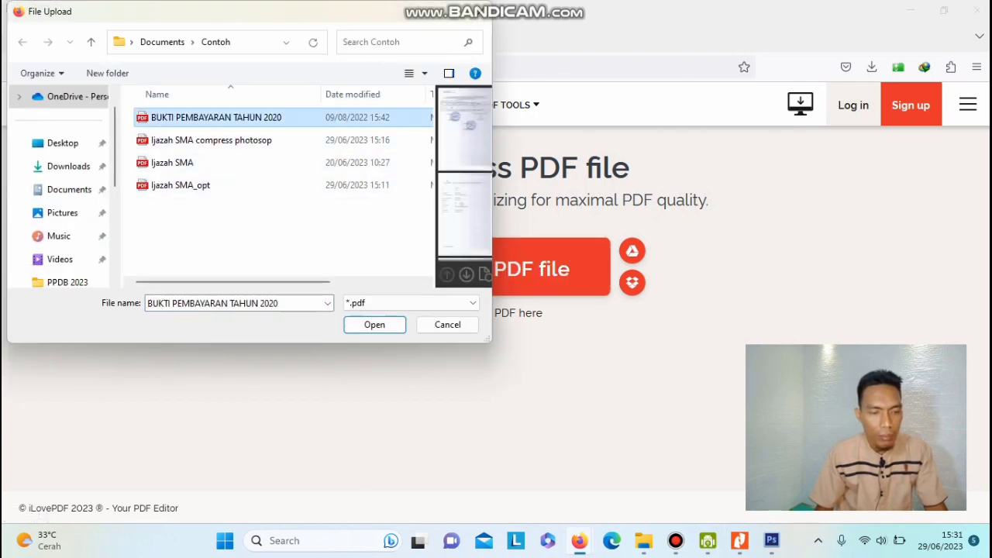
{"action": "left_click", "coordinate": [374, 324]}
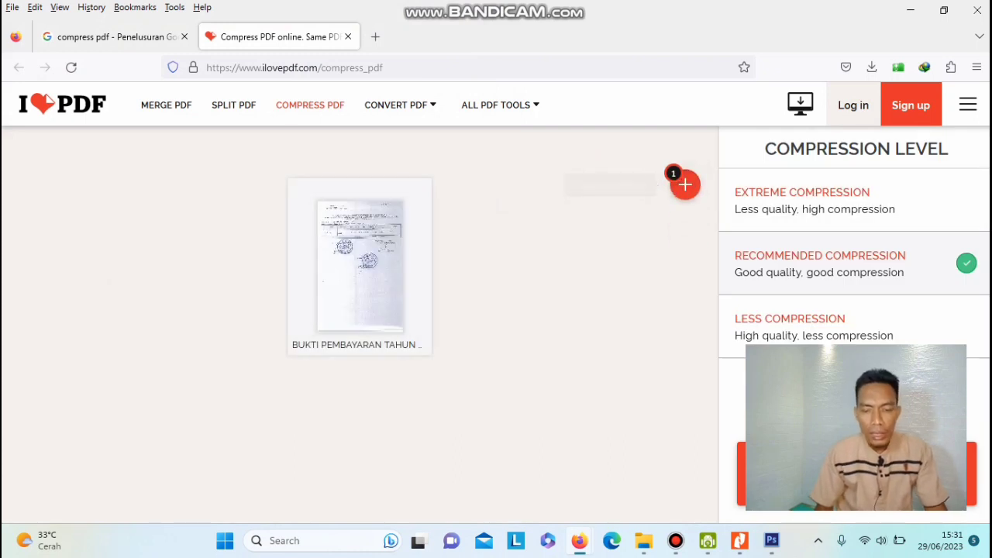
{"action": "left_click", "coordinate": [857, 475]}
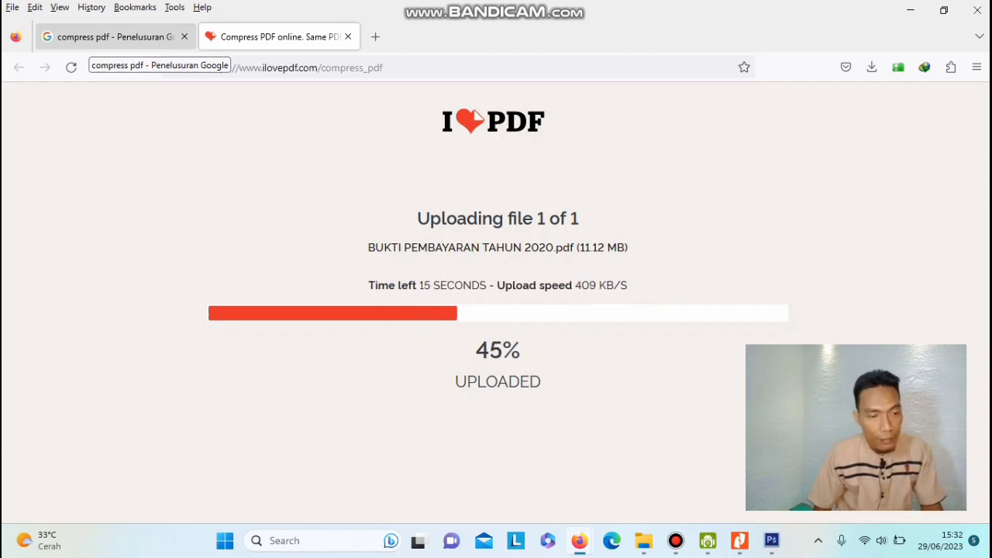
- Show the iLovePDF result page for BUKTI PEMBAYARAN TAHUN 2020 and close the Adobe Acrobat tab
{"action": "left_click", "coordinate": [109, 39]}
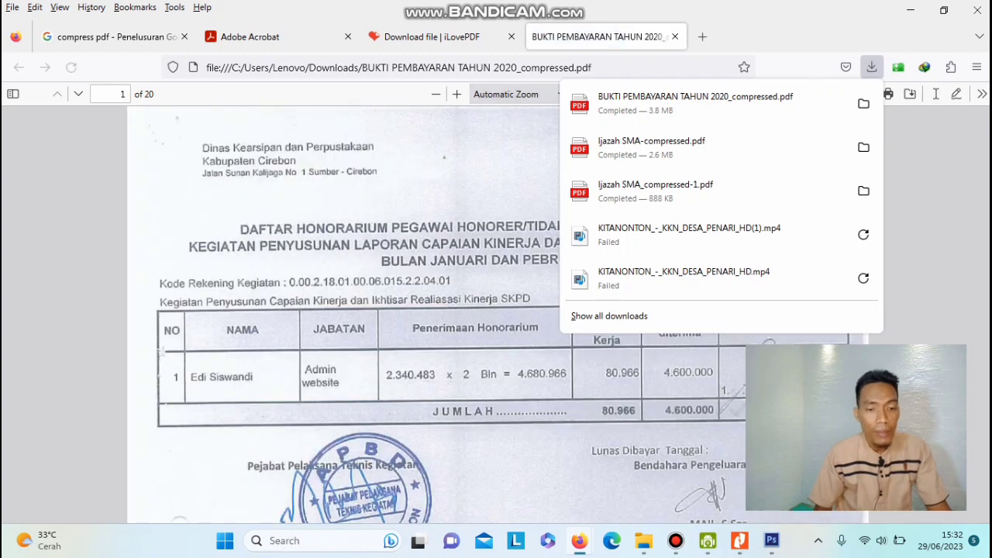
{"action": "left_click", "coordinate": [432, 36]}
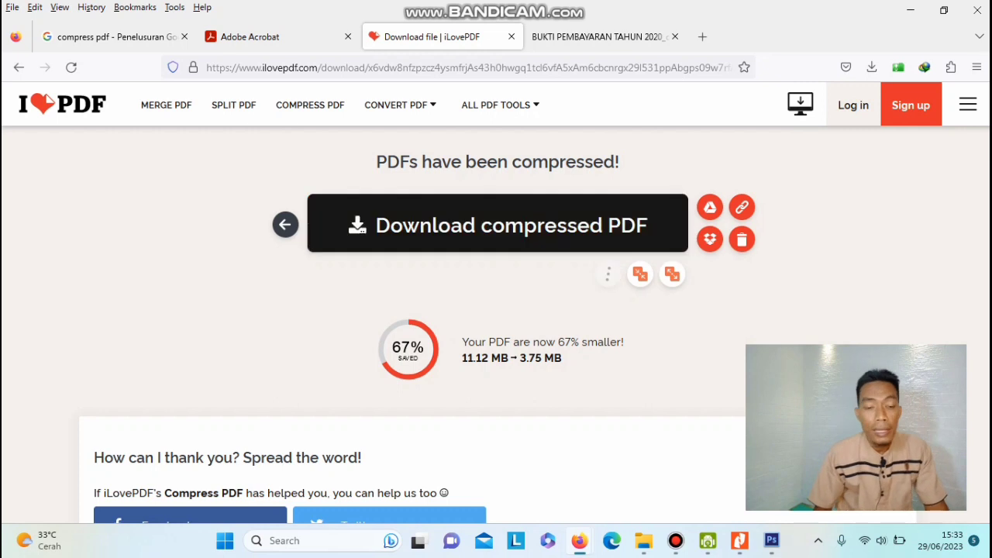
{"action": "left_click", "coordinate": [348, 36]}
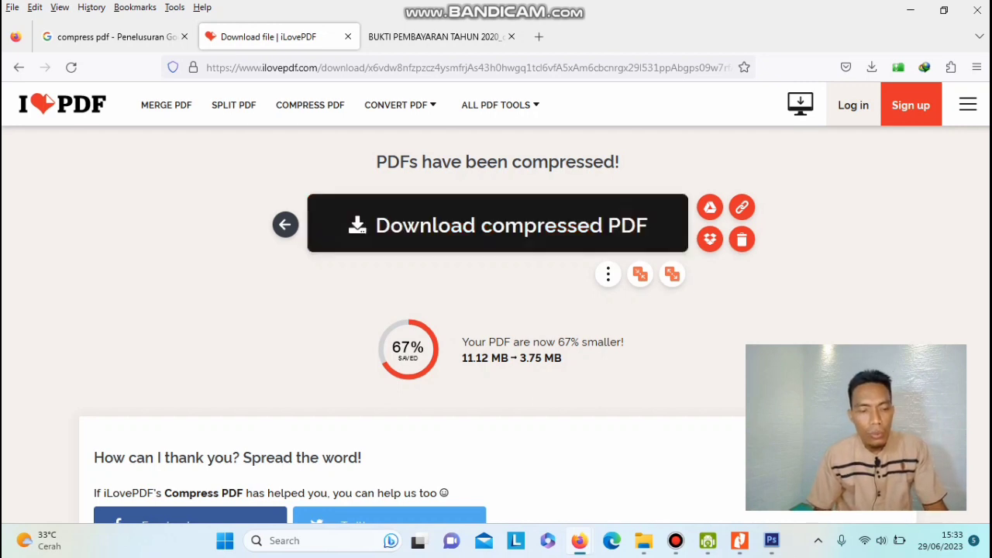
- Review the compressed BUKTI PEMBAYARAN TAHUN 2020 PDF against its iLovePDF result page and close both tabs
{"action": "mouse_move", "coordinate": [500, 105]}
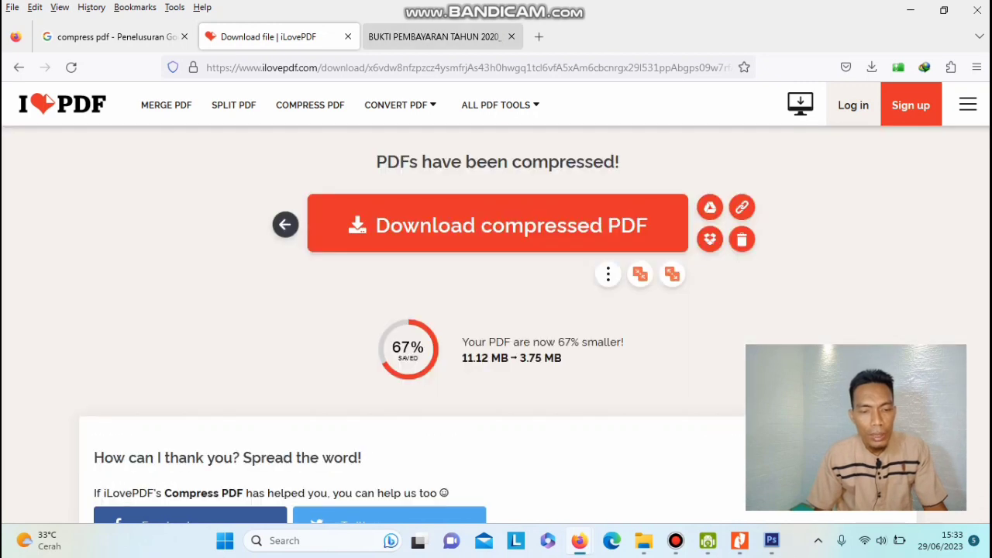
{"action": "left_click", "coordinate": [438, 36]}
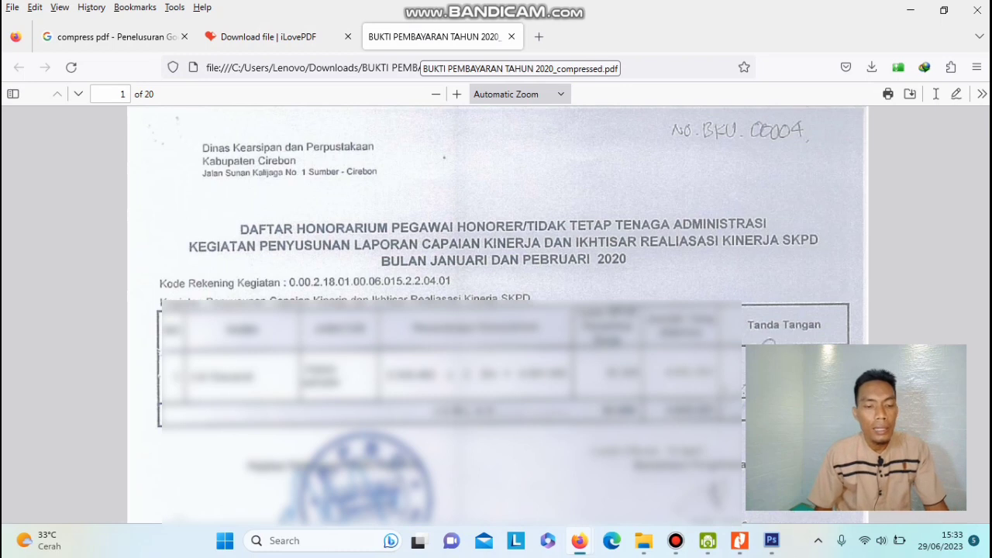
{"action": "left_click", "coordinate": [263, 37]}
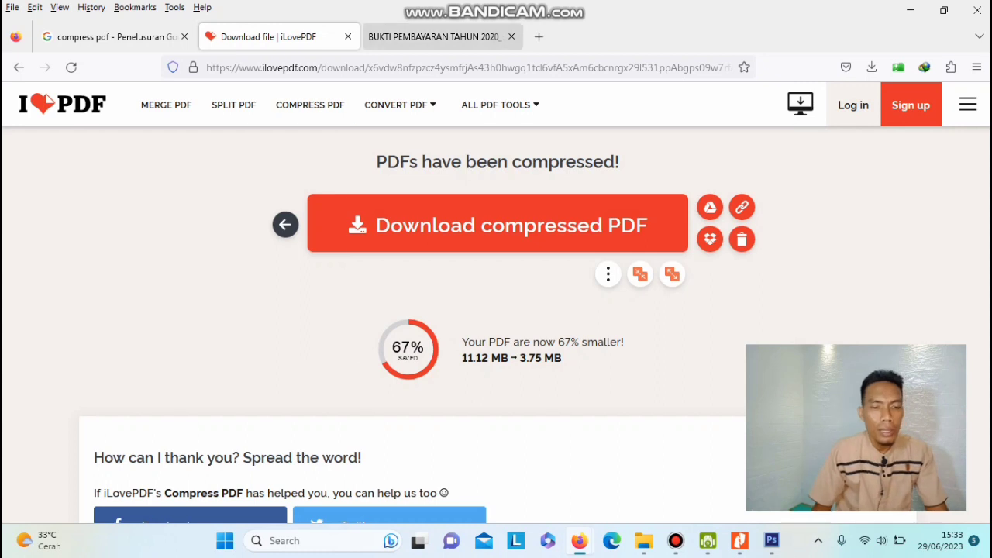
{"action": "left_click", "coordinate": [434, 36]}
{"action": "left_click", "coordinate": [512, 37]}
{"action": "mouse_move", "coordinate": [500, 105]}
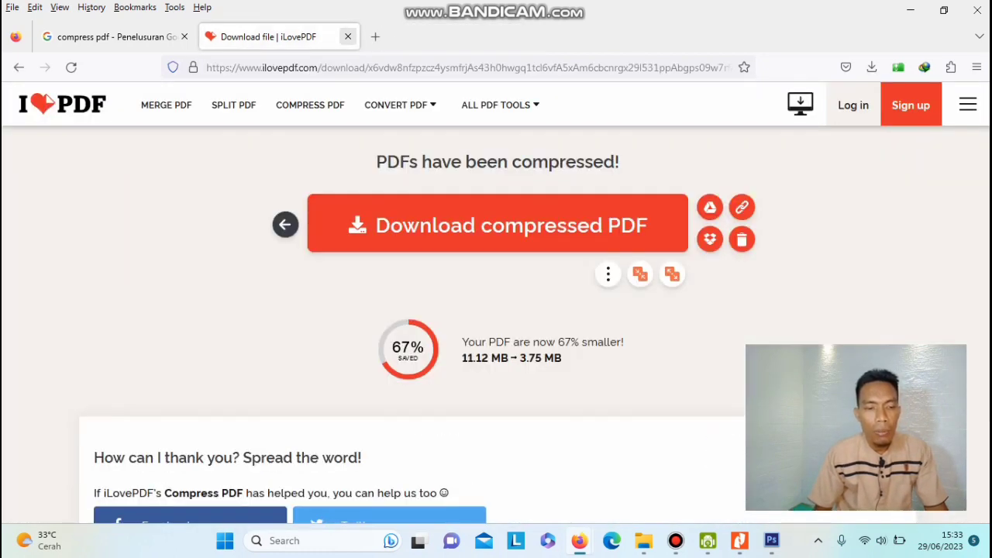
{"action": "left_click", "coordinate": [348, 37]}
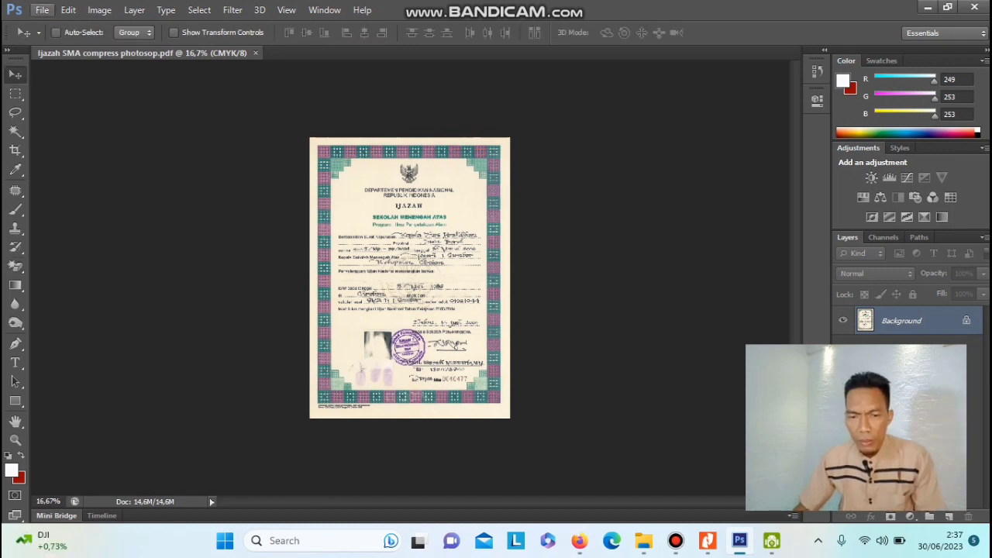
- In Photoshop, open BUKTI PEMBAYARAN TAHUN 2020 from the Contoh folder for PDF import
{"action": "left_click", "coordinate": [42, 9]}
{"action": "mouse_move", "coordinate": [68, 10]}
{"action": "left_click", "coordinate": [54, 37]}
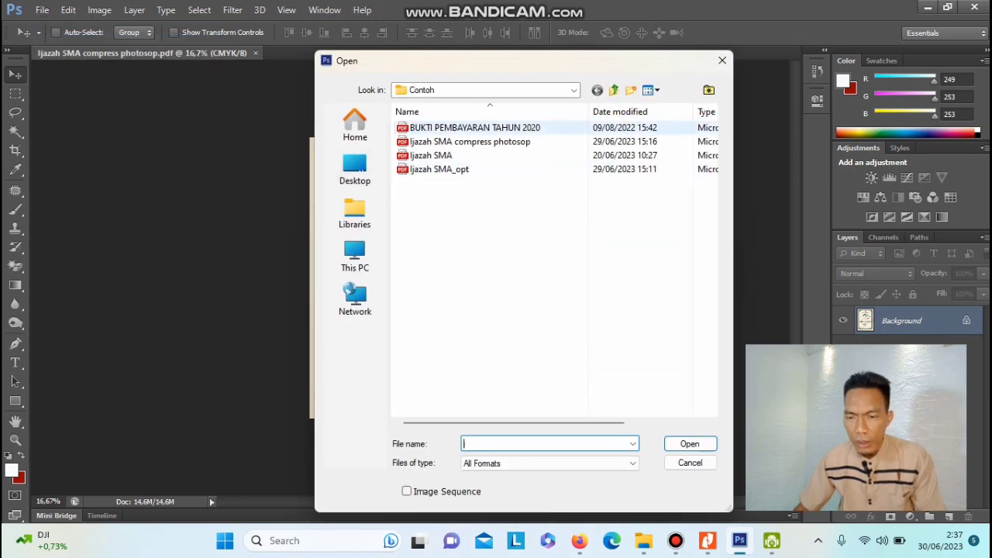
{"action": "left_click", "coordinate": [469, 127]}
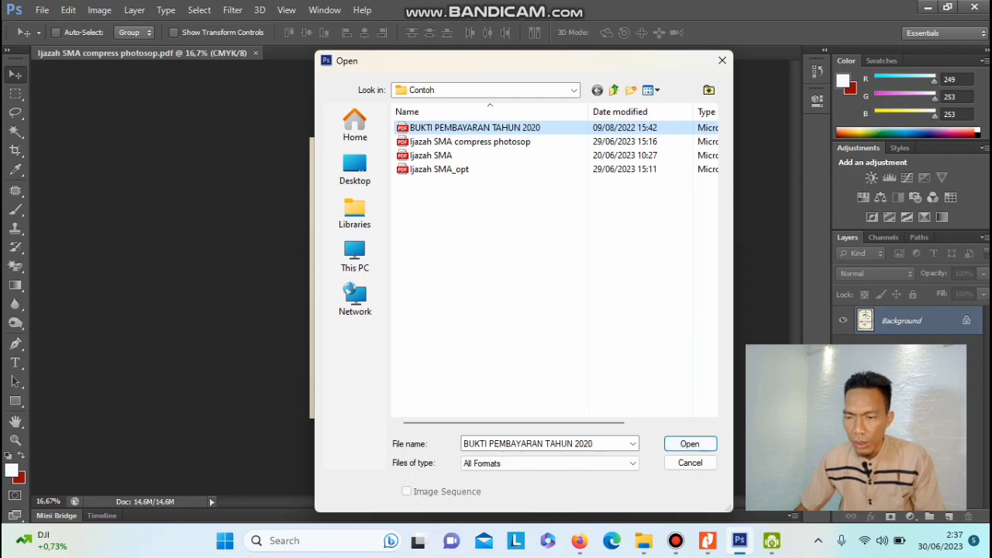
{"action": "left_click", "coordinate": [689, 444]}
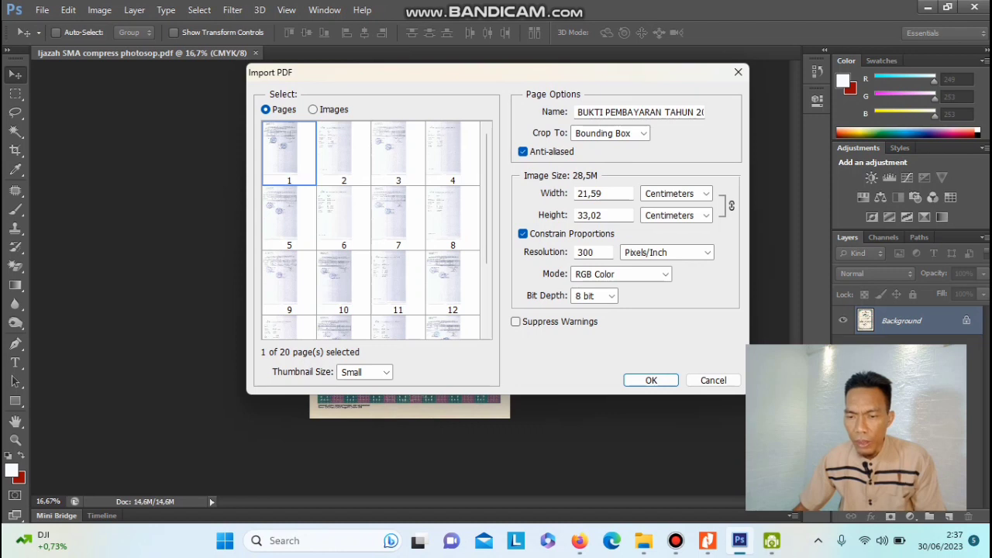
- Look through all the page thumbnails of BUKTI PEMBAYARAN TAHUN 2020 and import only page 1
{"action": "scroll", "coordinate": [376, 230], "scroll_direction": "down", "scroll_amount": 3}
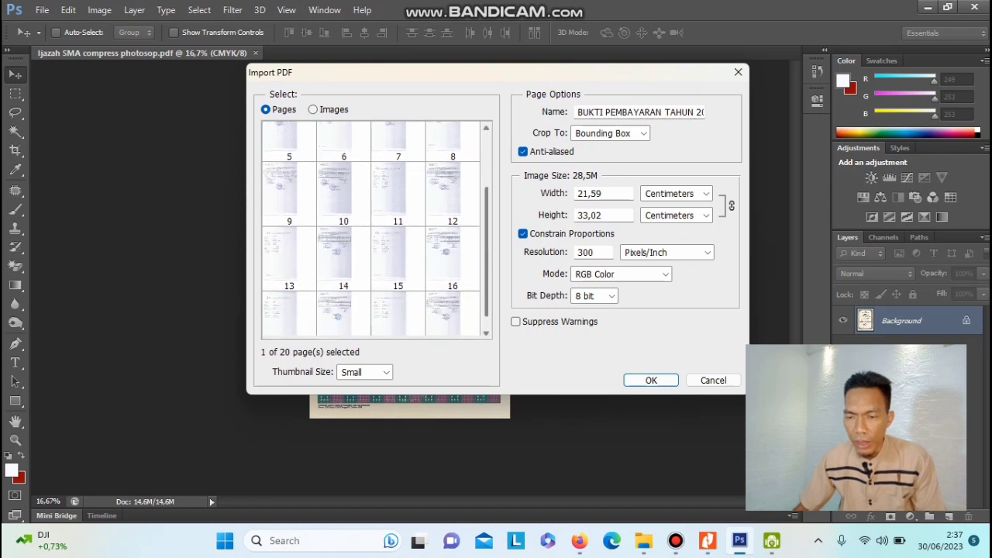
{"action": "scroll", "coordinate": [376, 230], "scroll_direction": "up", "scroll_amount": 3}
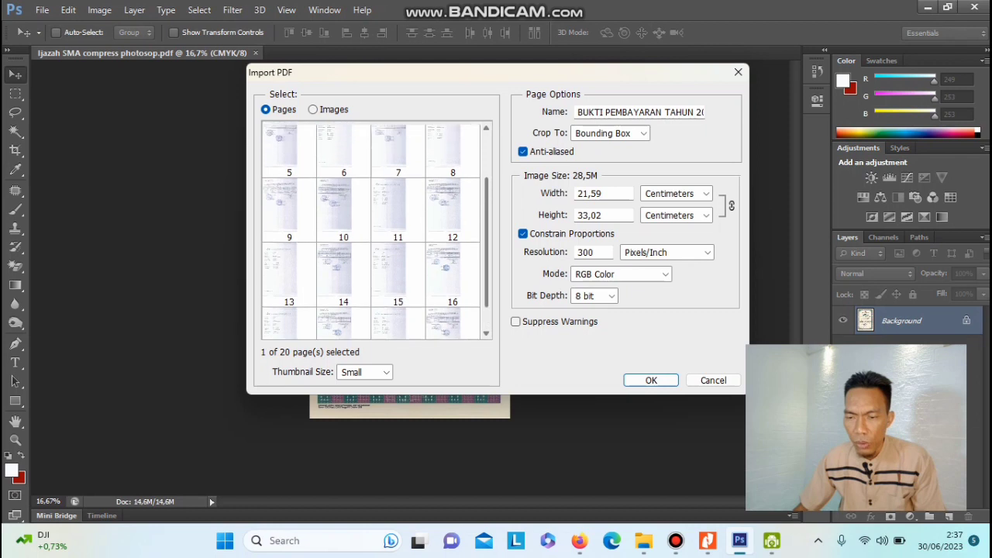
{"action": "scroll", "coordinate": [376, 230], "scroll_direction": "down", "scroll_amount": 3}
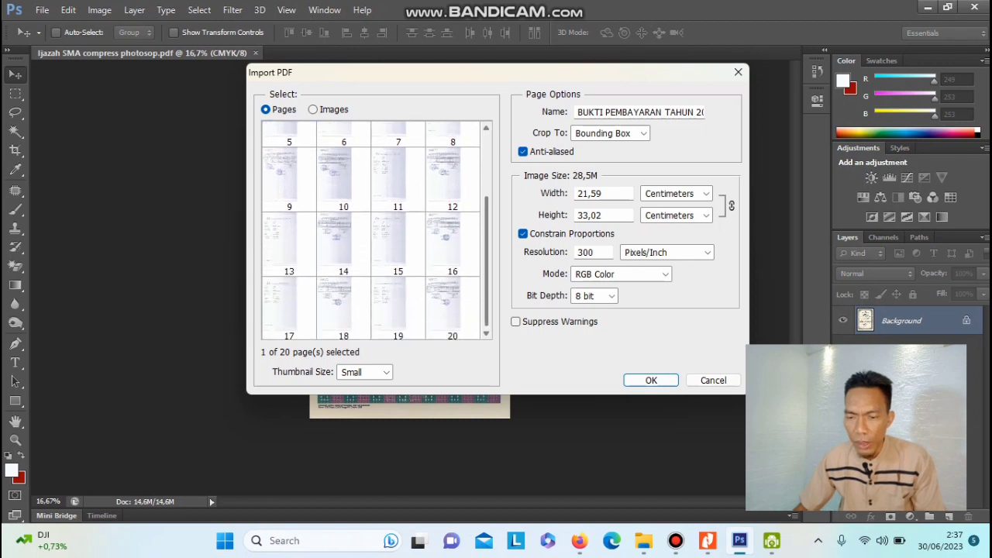
{"action": "scroll", "coordinate": [376, 230], "scroll_direction": "up", "scroll_amount": 3}
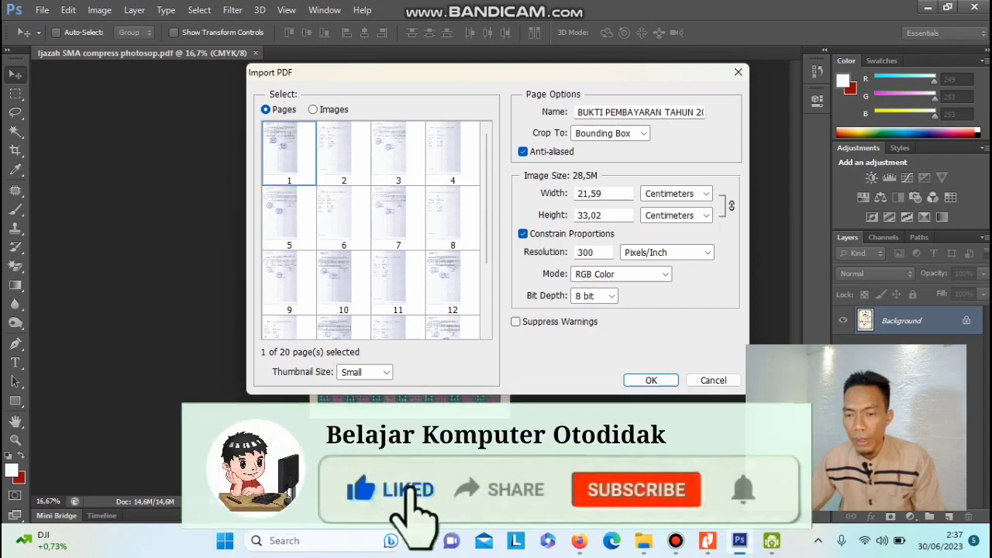
{"action": "scroll", "coordinate": [376, 230], "scroll_direction": "down", "scroll_amount": 3}
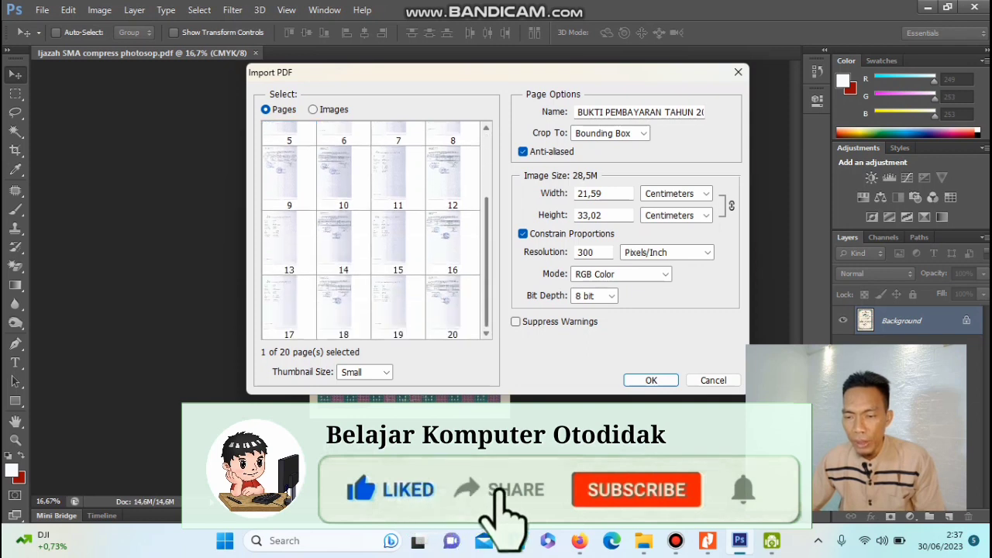
{"action": "scroll", "coordinate": [376, 230], "scroll_direction": "up", "scroll_amount": 3}
{"action": "scroll", "coordinate": [376, 230], "scroll_direction": "down", "scroll_amount": 3}
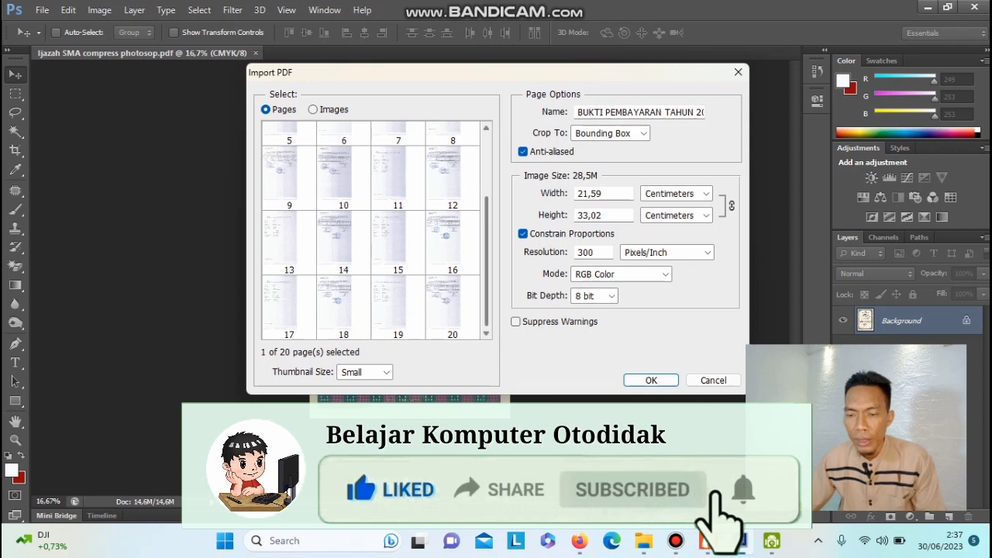
{"action": "scroll", "coordinate": [376, 230], "scroll_direction": "up", "scroll_amount": 3}
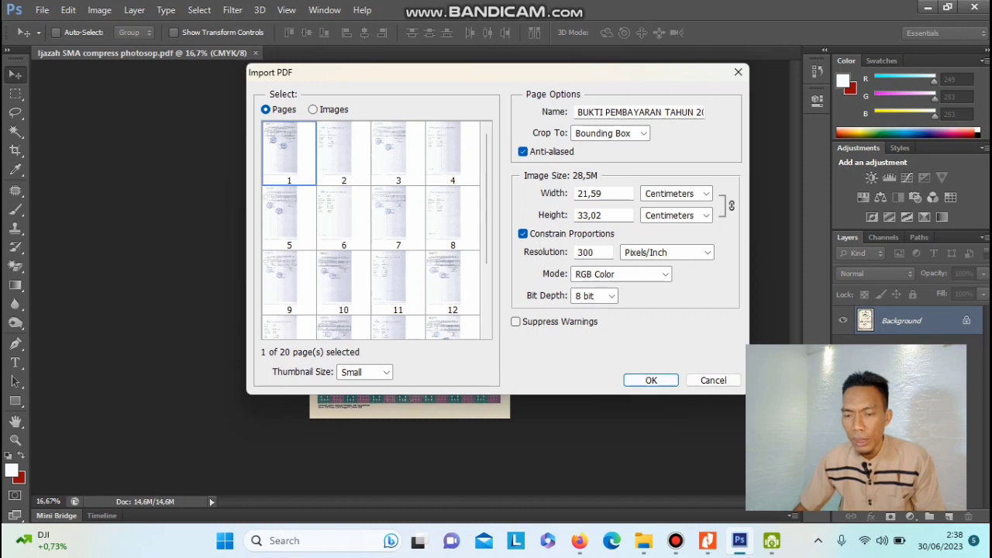
{"action": "left_click", "coordinate": [651, 380]}
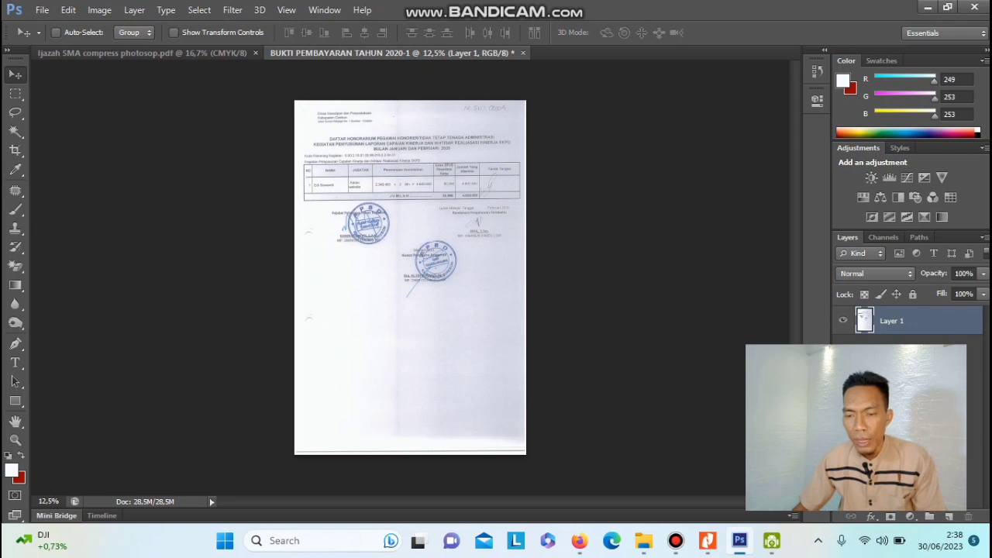
- Save the imported page in the Contoh folder as a Photoshop PDF named 1, using the [Smallest File Size] preset
{"action": "left_click", "coordinate": [42, 10]}
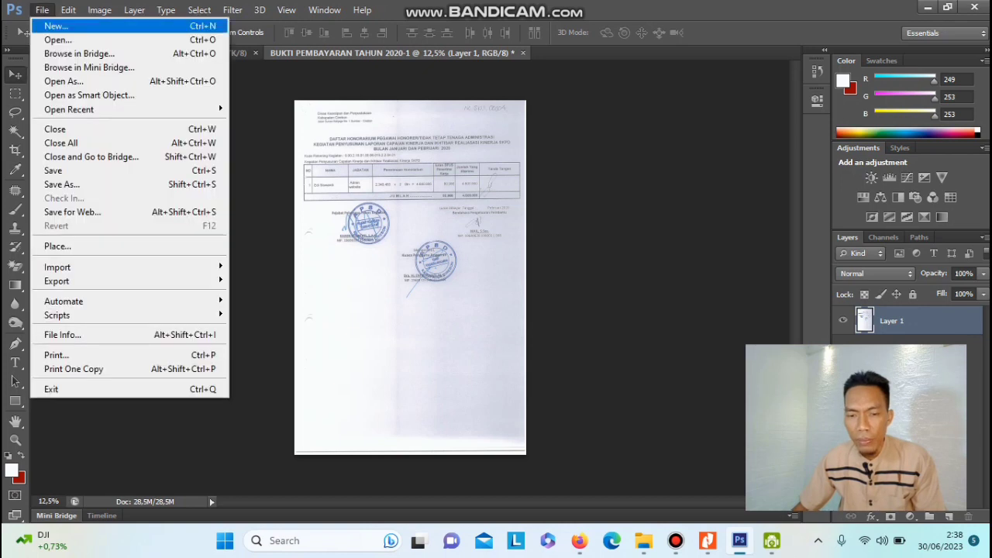
{"action": "left_click", "coordinate": [62, 184]}
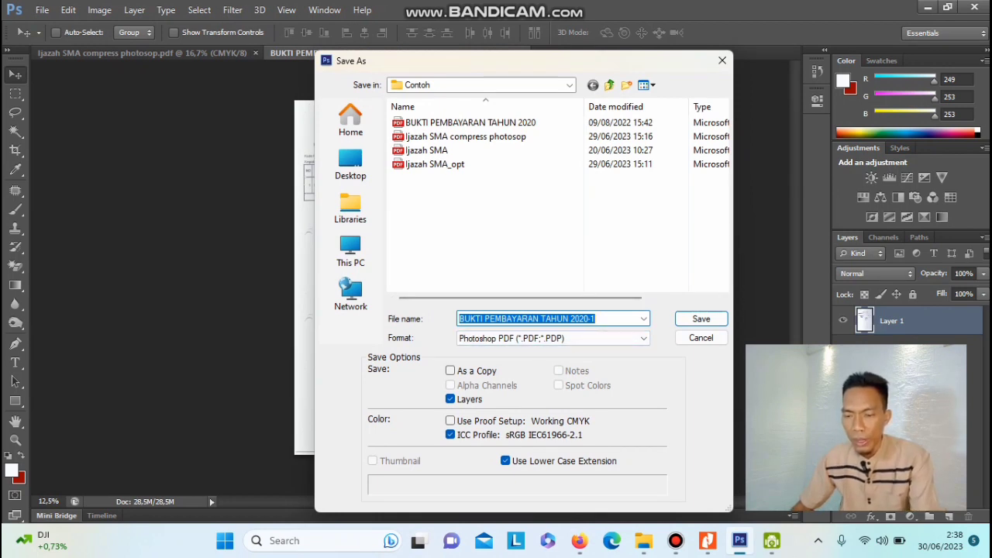
{"action": "type", "text": "1"}
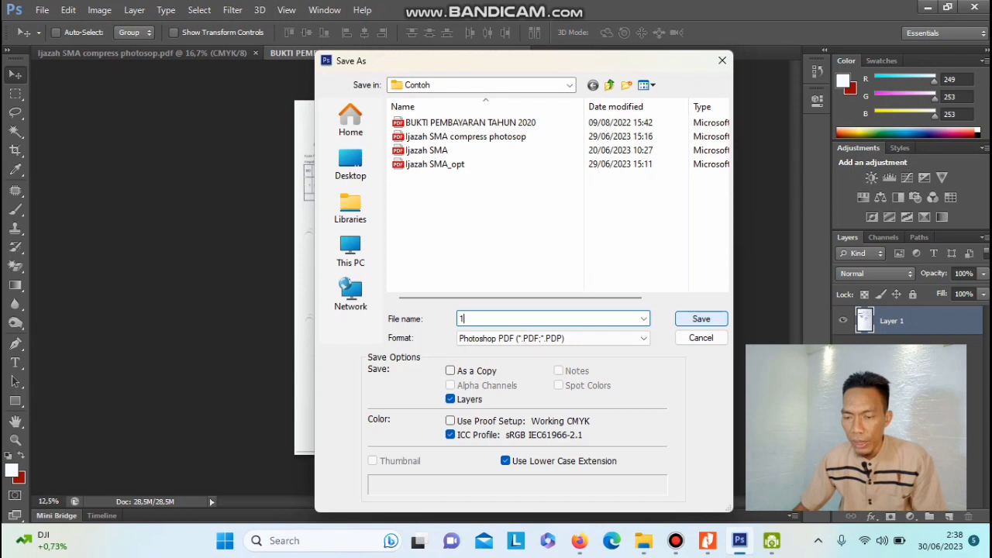
{"action": "key", "text": "Return"}
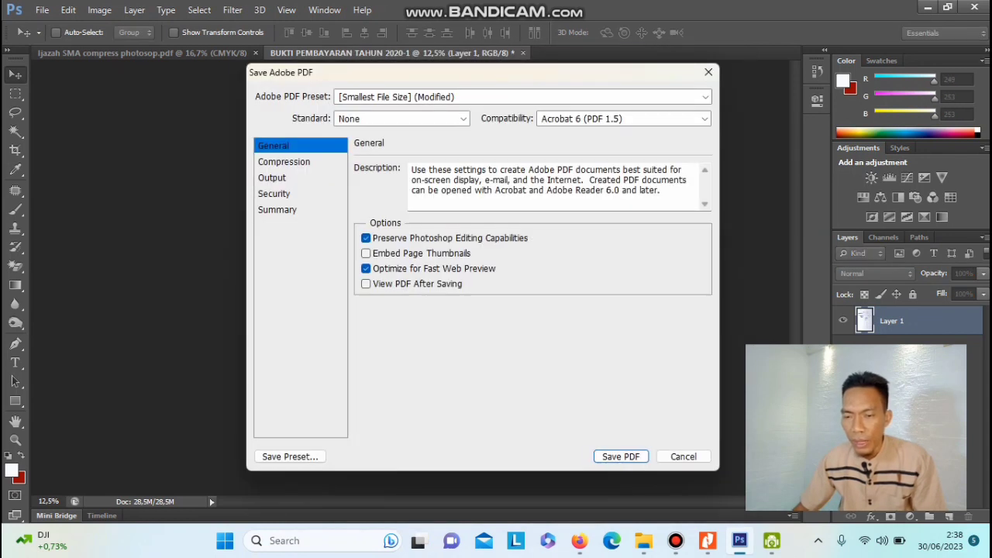
{"action": "left_click", "coordinate": [706, 96]}
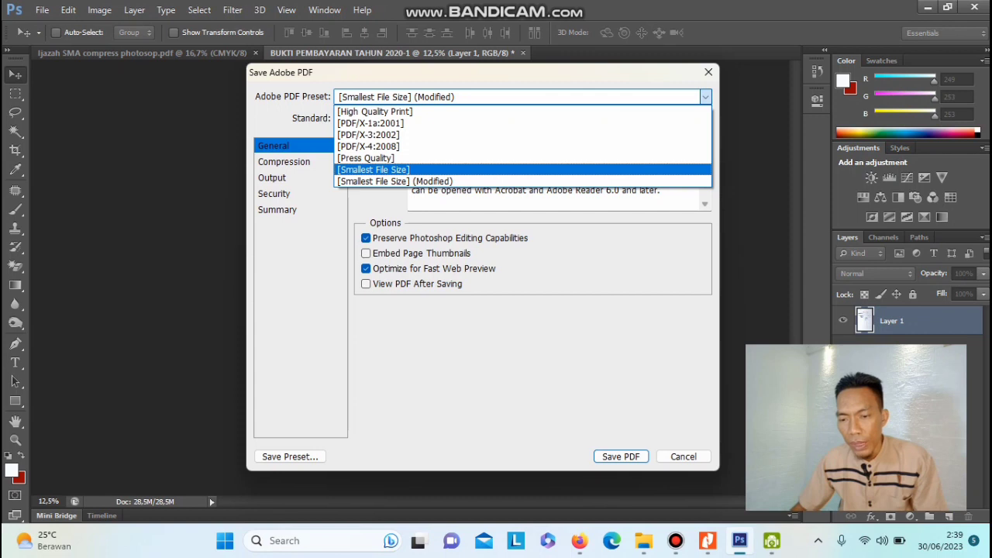
{"action": "key", "text": "Return"}
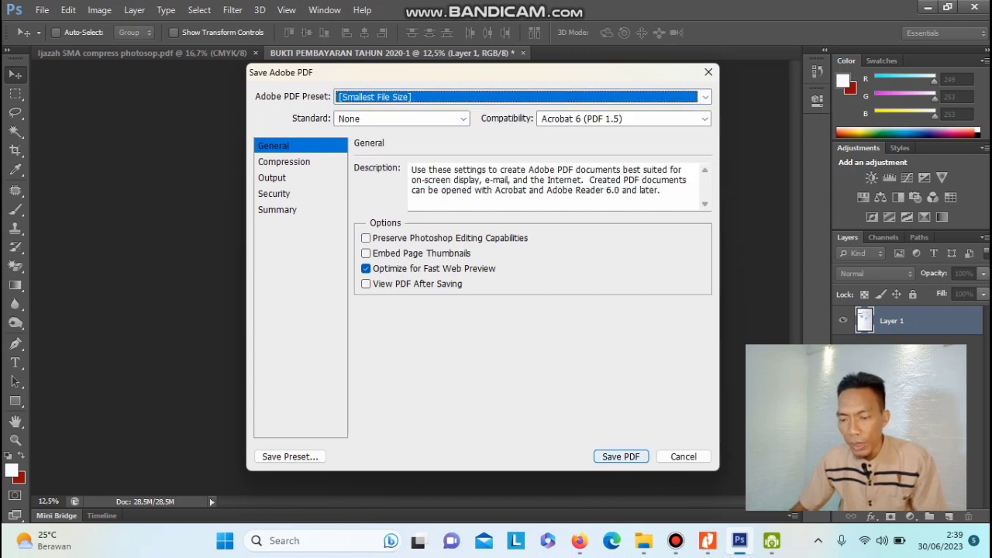
{"action": "left_click", "coordinate": [636, 457]}
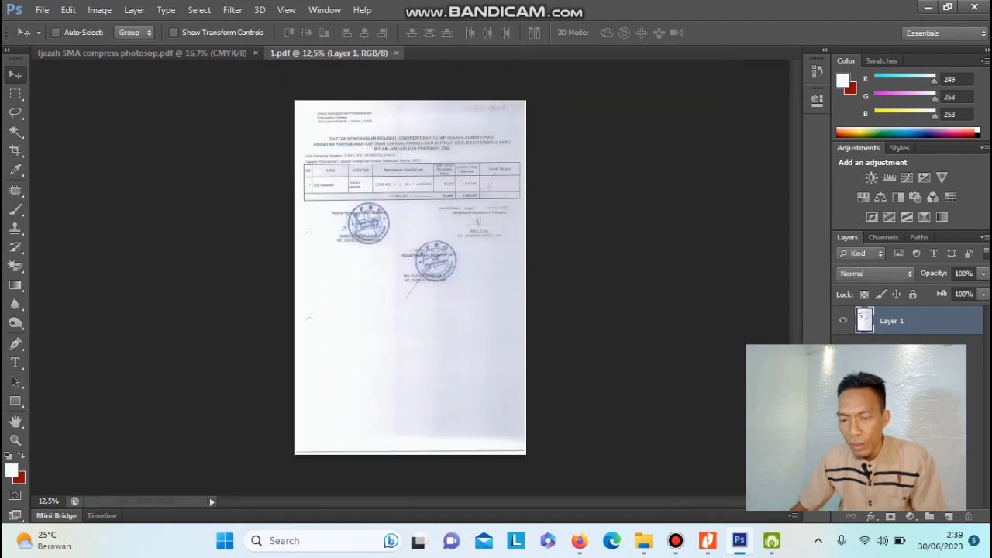
- Switch to File Explorer, reopen the Contoh folder from Documents and check the file size of PDF 1 in its properties
{"action": "left_click", "coordinate": [643, 541]}
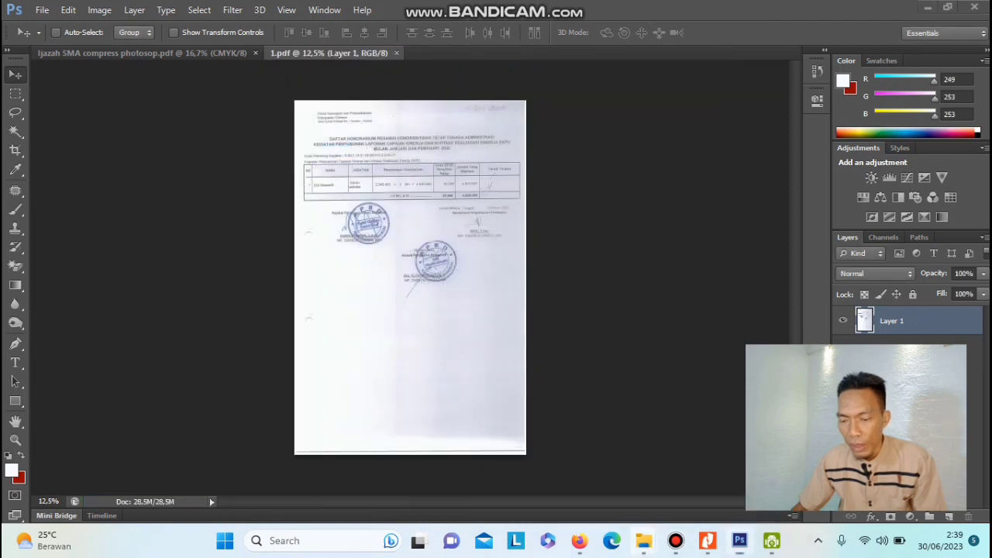
{"action": "left_click", "coordinate": [562, 466]}
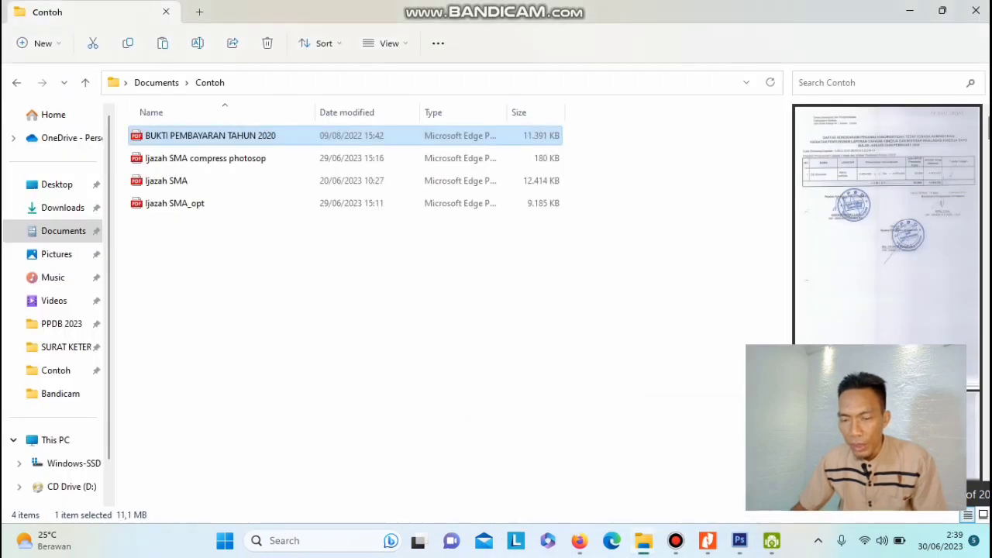
{"action": "left_click", "coordinate": [64, 232]}
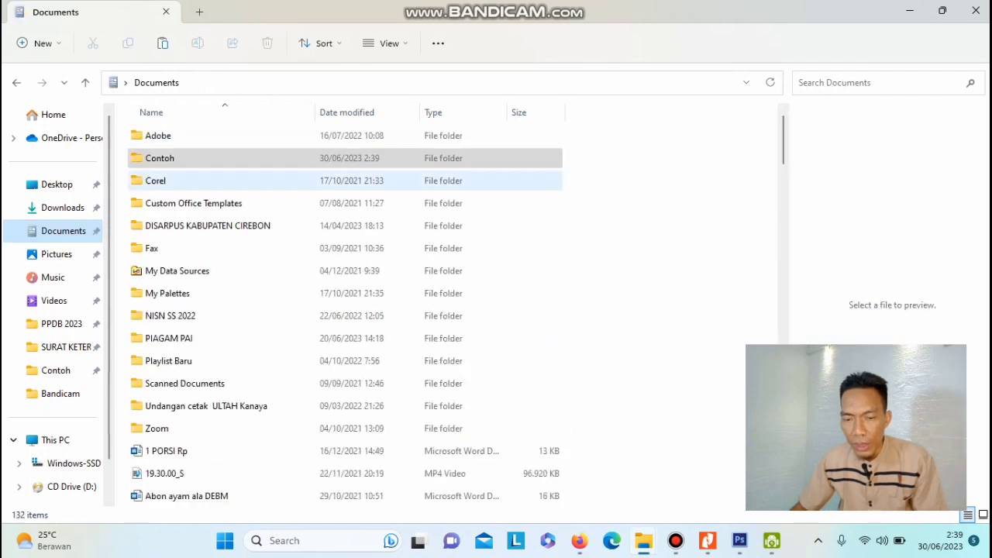
{"action": "key", "text": "Return"}
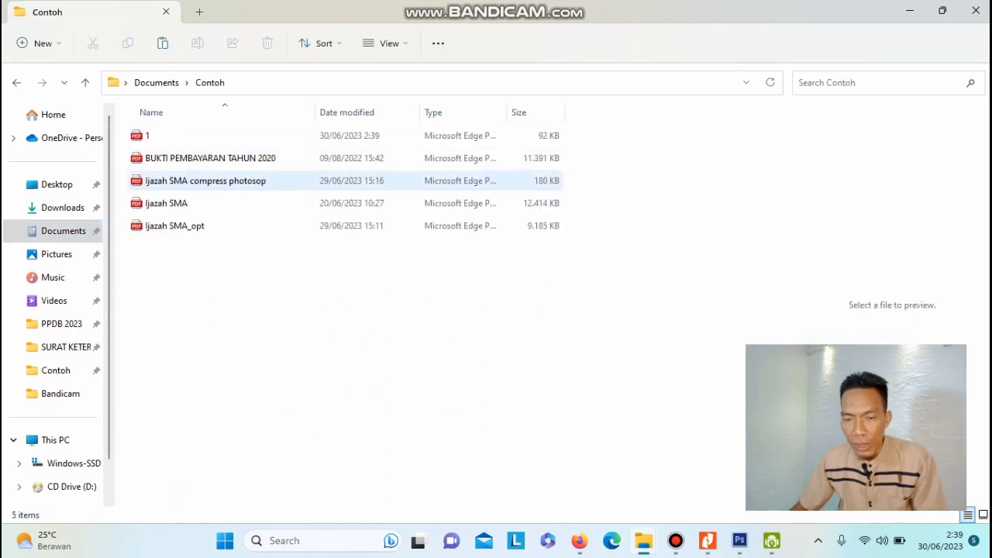
{"action": "left_click", "coordinate": [148, 136]}
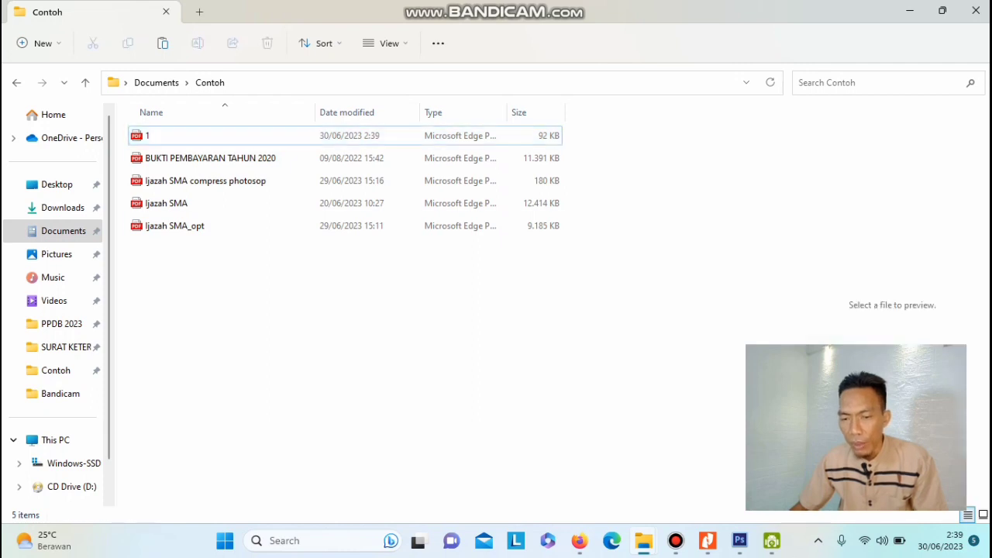
{"action": "right_click", "coordinate": [154, 138]}
{"action": "key", "text": "Escape"}
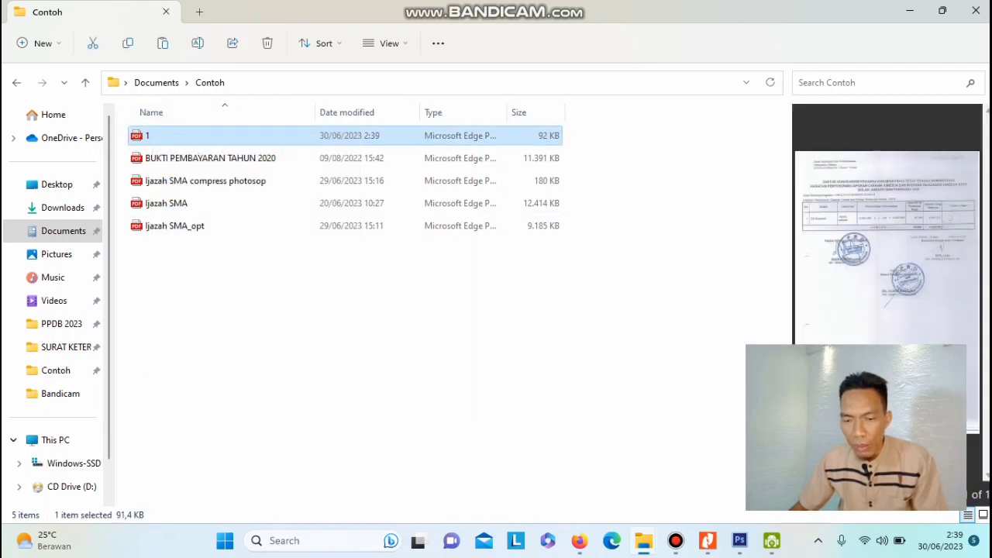
{"action": "right_click", "coordinate": [148, 136]}
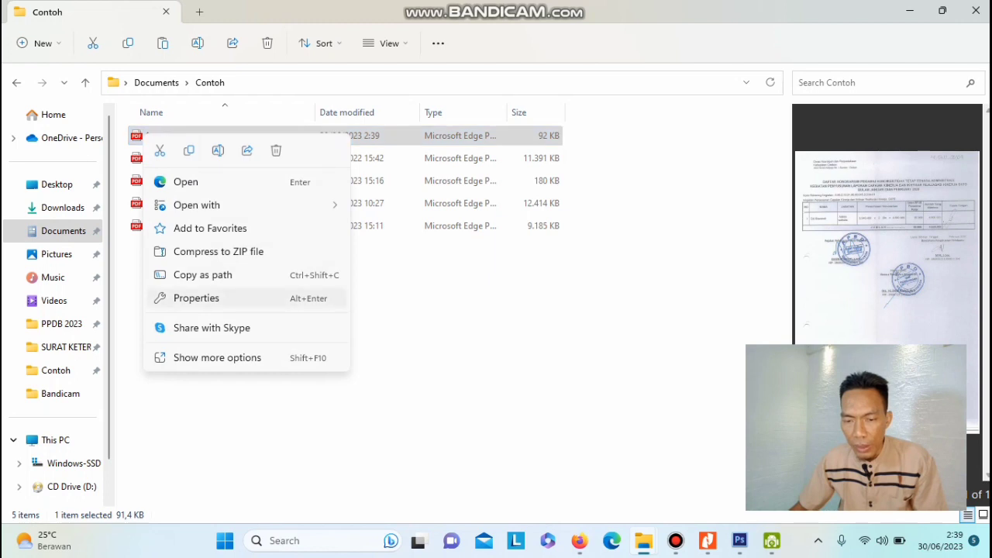
{"action": "left_click", "coordinate": [196, 298]}
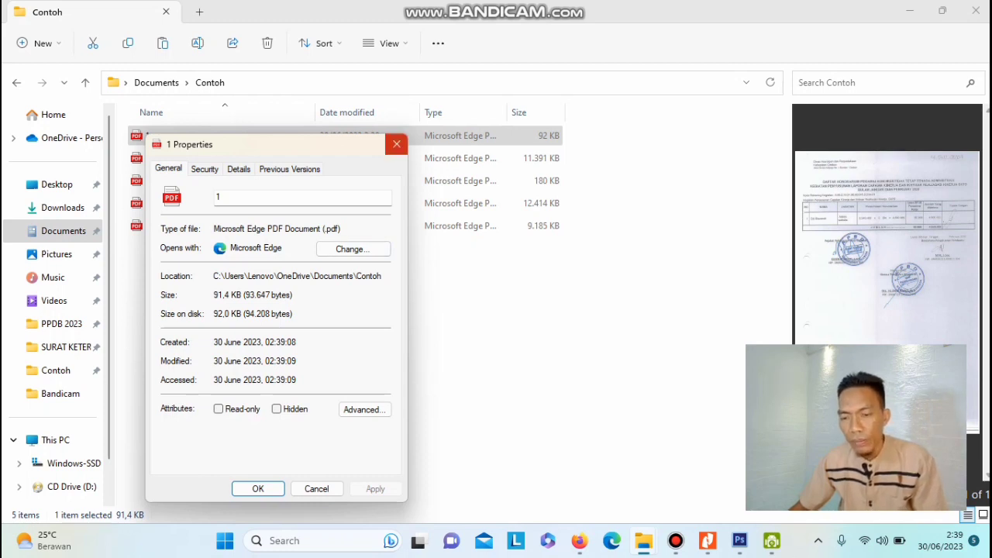
{"action": "left_click", "coordinate": [396, 145]}
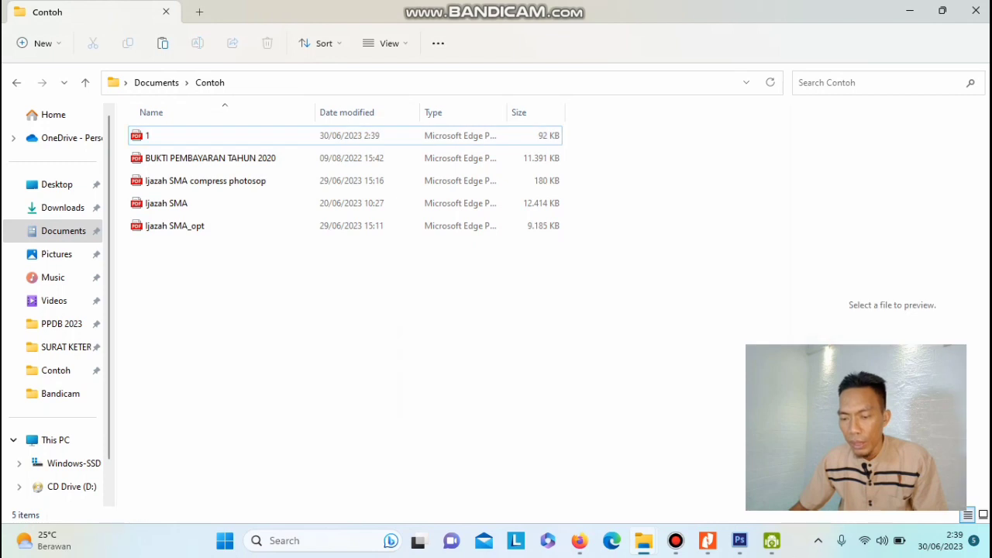
- Switch to Photoshop, open BUKTI PEMBAYARAN TAHUN 2020 from the Contoh folder and import only page 2
{"action": "left_click", "coordinate": [740, 541]}
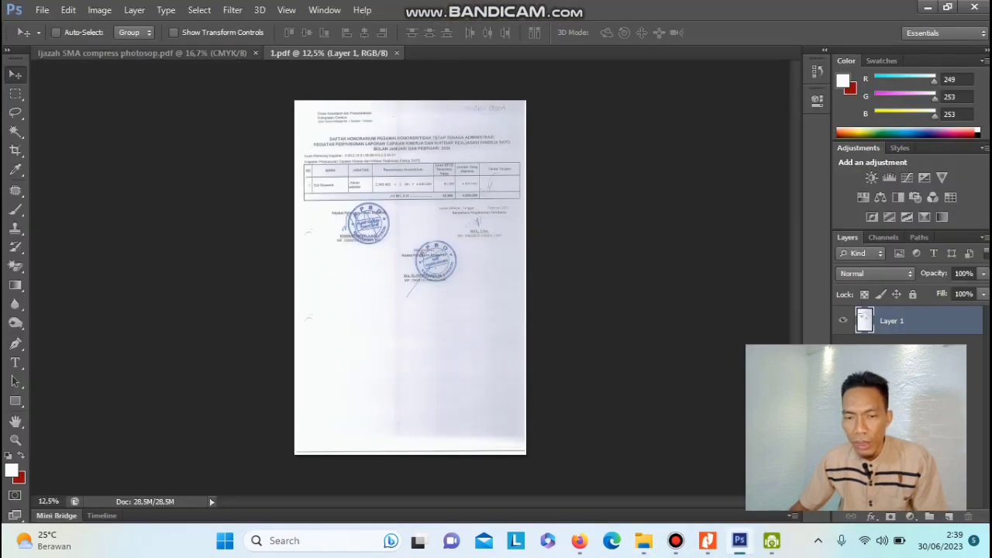
{"action": "left_click", "coordinate": [42, 9]}
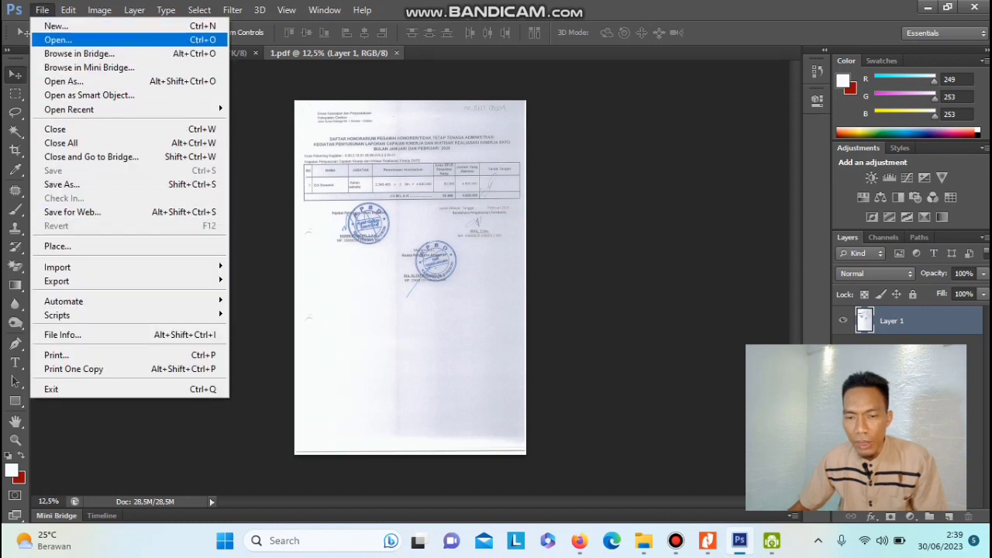
{"action": "left_click", "coordinate": [58, 40]}
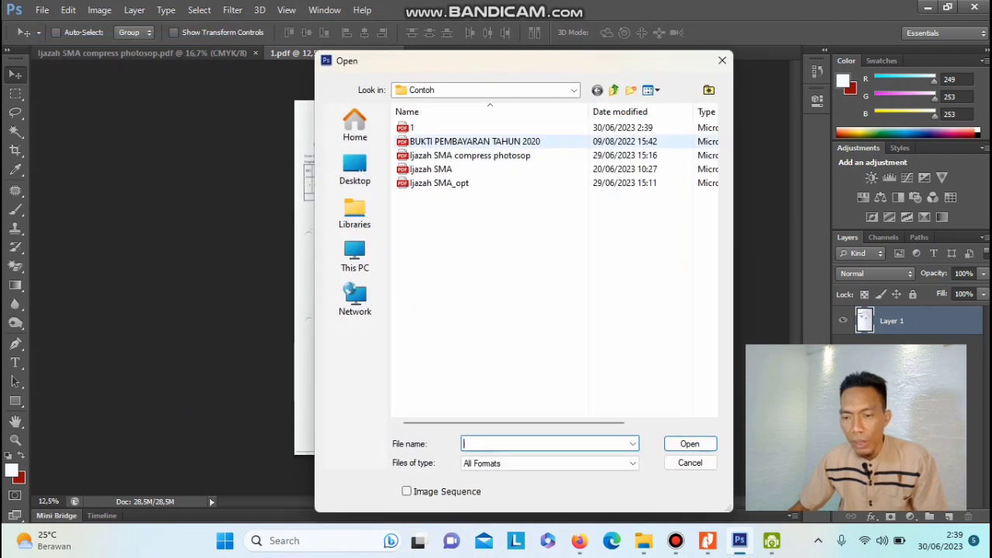
{"action": "left_click", "coordinate": [475, 141]}
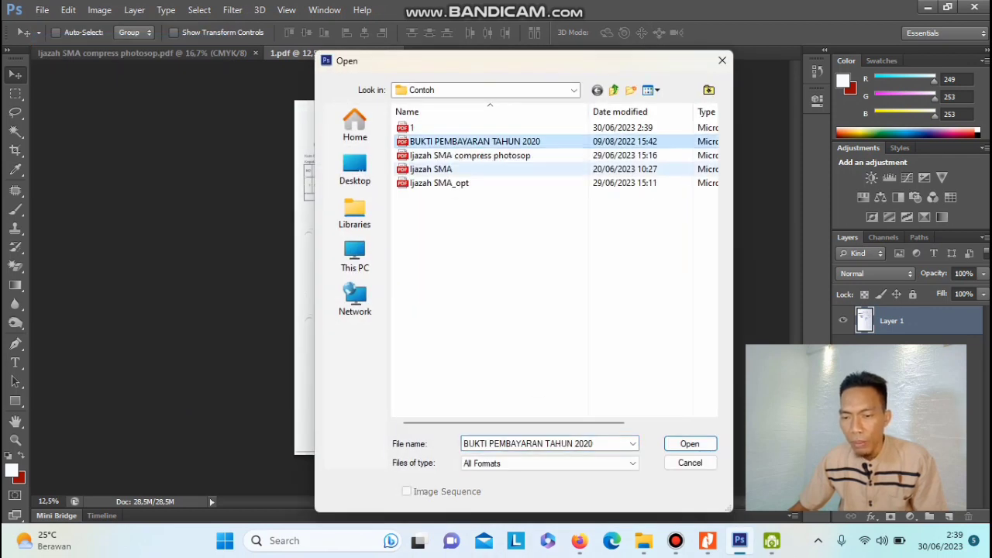
{"action": "left_click", "coordinate": [689, 443]}
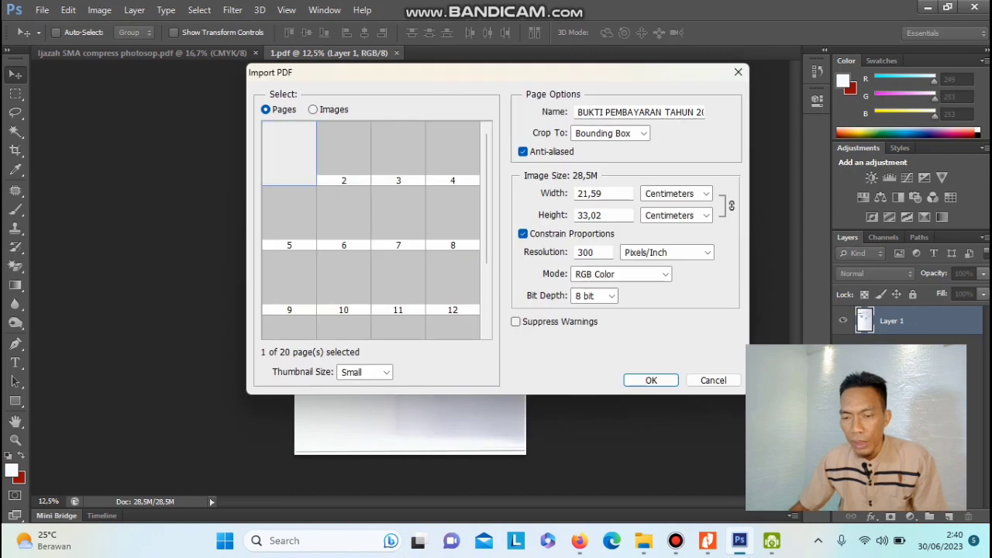
{"action": "left_click", "coordinate": [343, 153]}
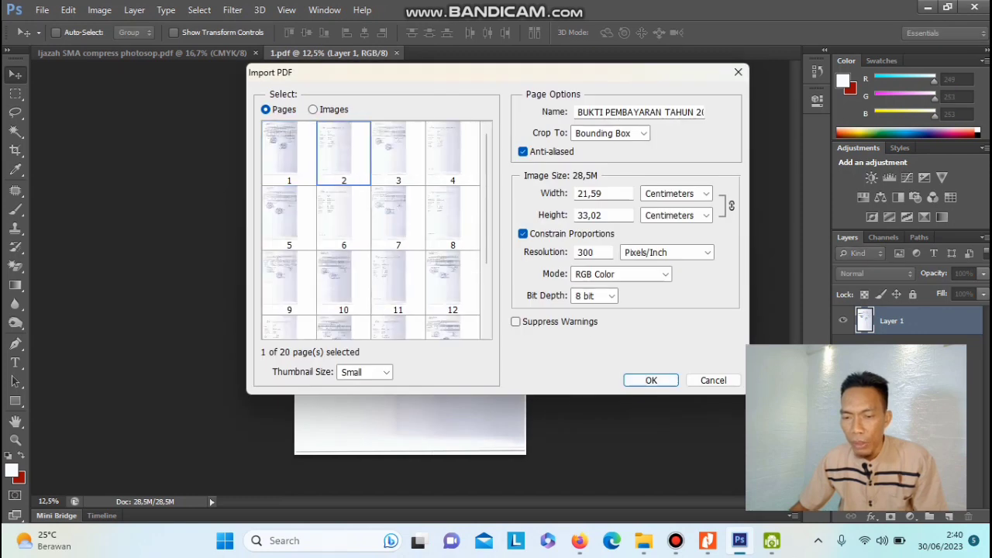
{"action": "key", "text": "Return"}
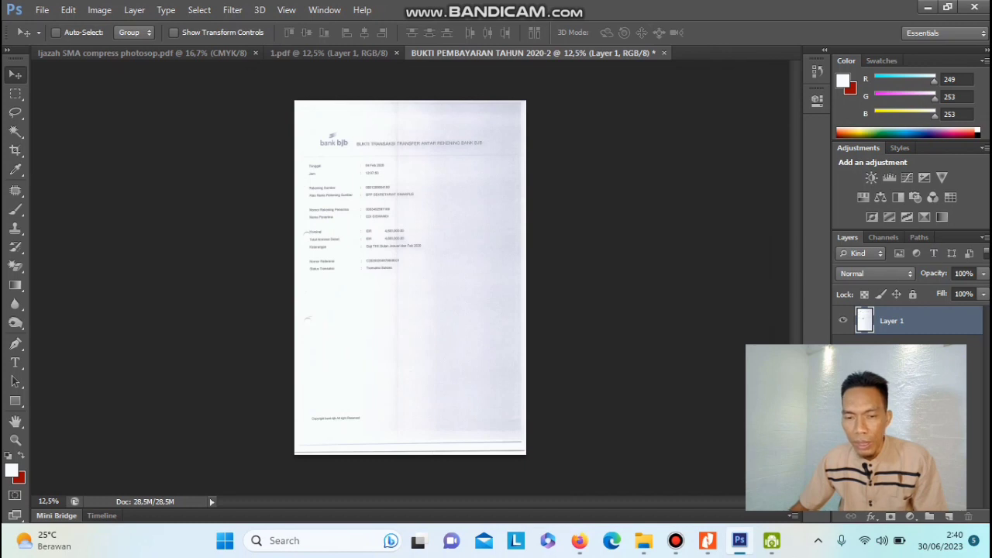
- Save the imported page in the Contoh folder as a Photoshop PDF named 2, using the [Smallest File Size] preset
{"action": "left_click", "coordinate": [42, 9]}
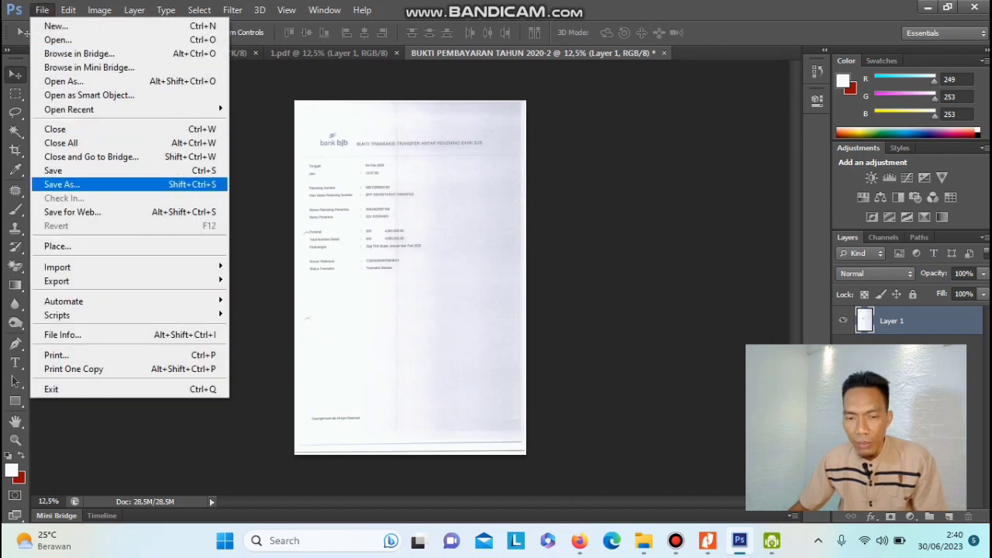
{"action": "key", "text": "Return"}
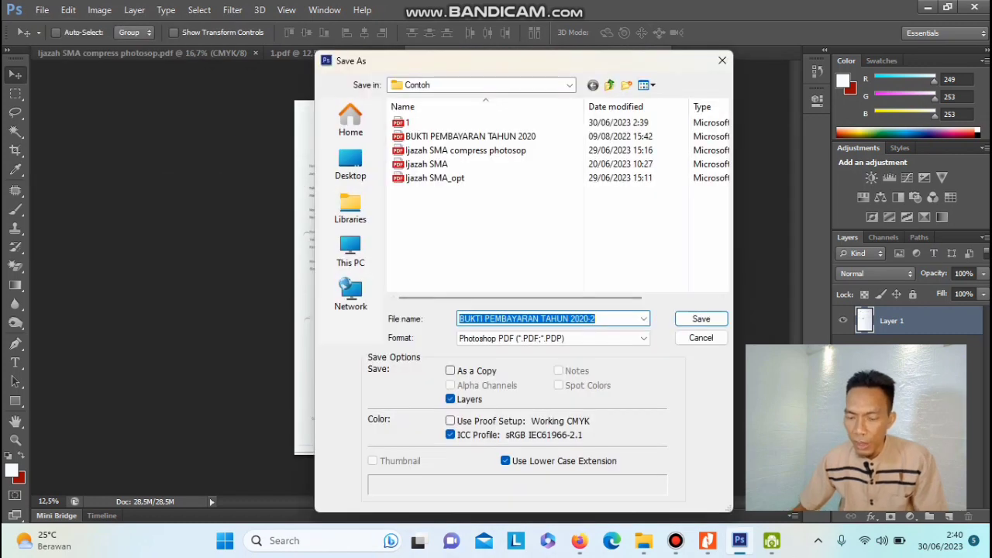
{"action": "type", "text": "2"}
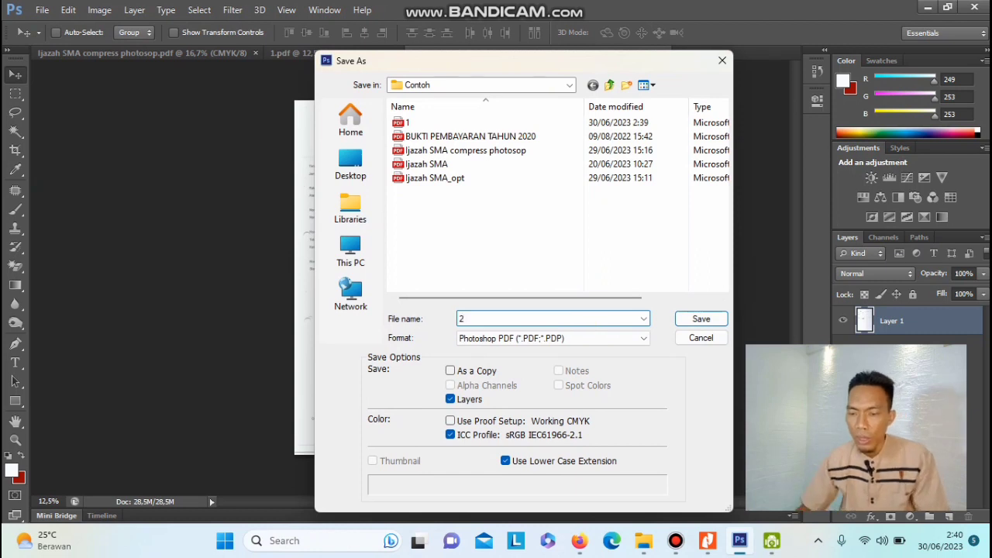
{"action": "key", "text": "Return"}
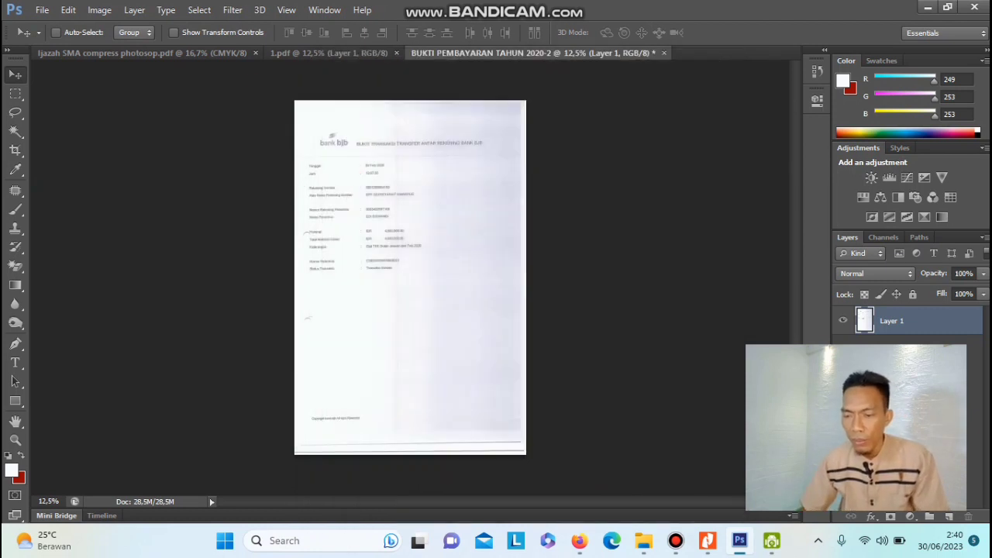
{"action": "left_click", "coordinate": [705, 97]}
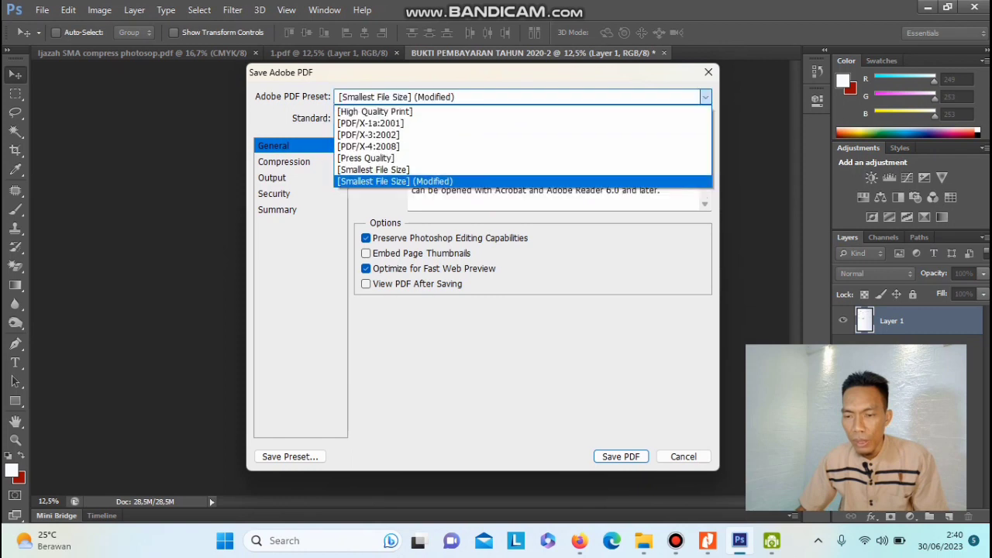
{"action": "left_click", "coordinate": [706, 97]}
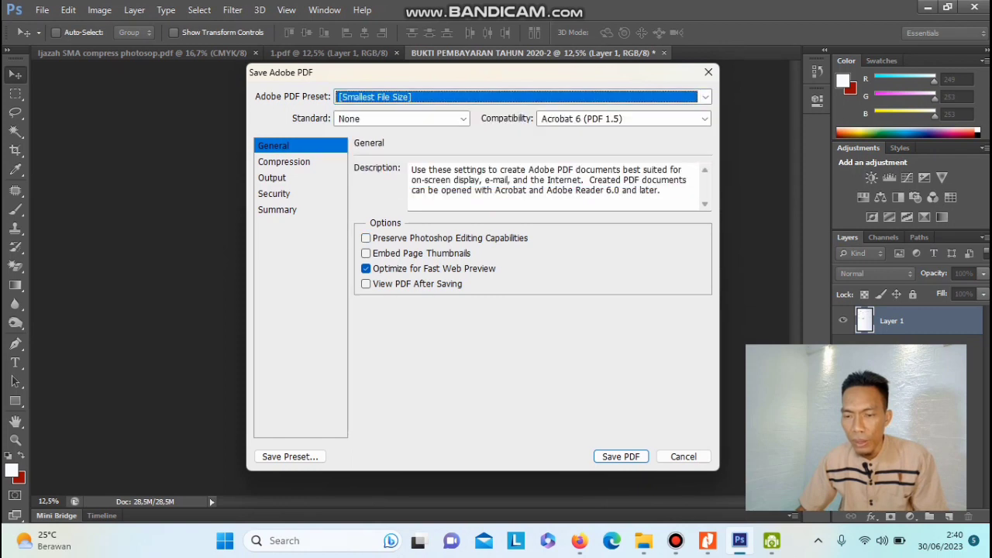
{"action": "key", "text": "Return"}
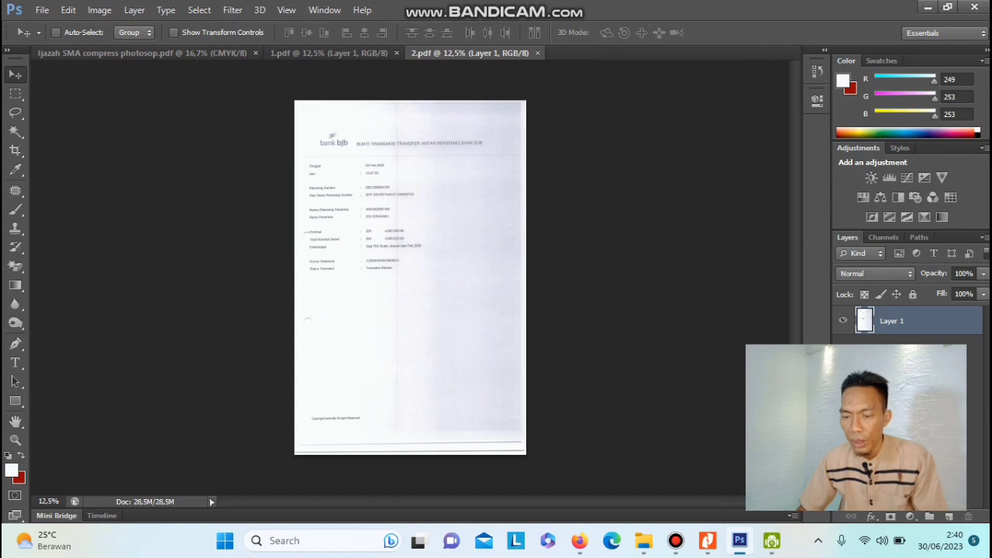
- Switch to File Explorer, reopen the Contoh folder from Documents and review the single-page PDFs 1 to 20 and their file sizes
{"action": "mouse_move", "coordinate": [644, 540]}
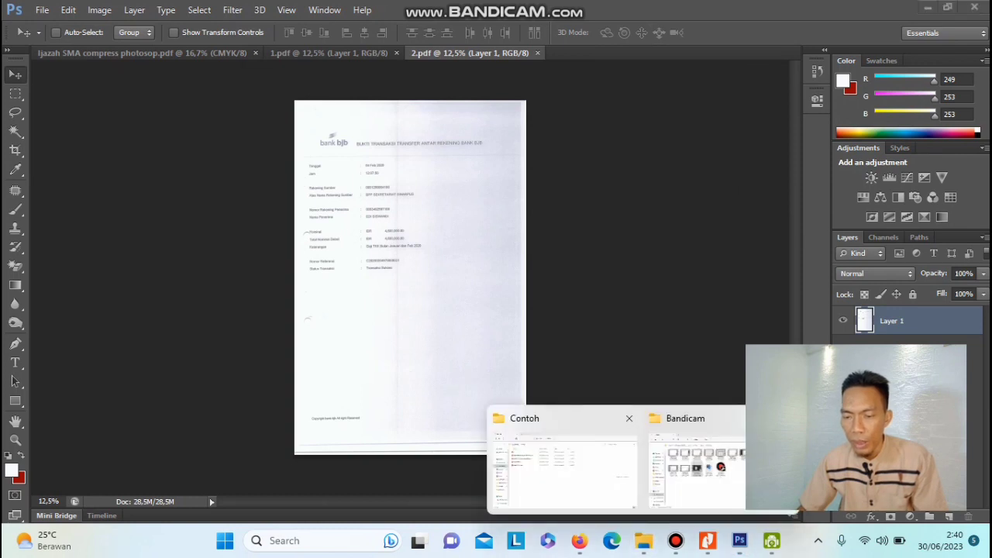
{"action": "left_click", "coordinate": [562, 461]}
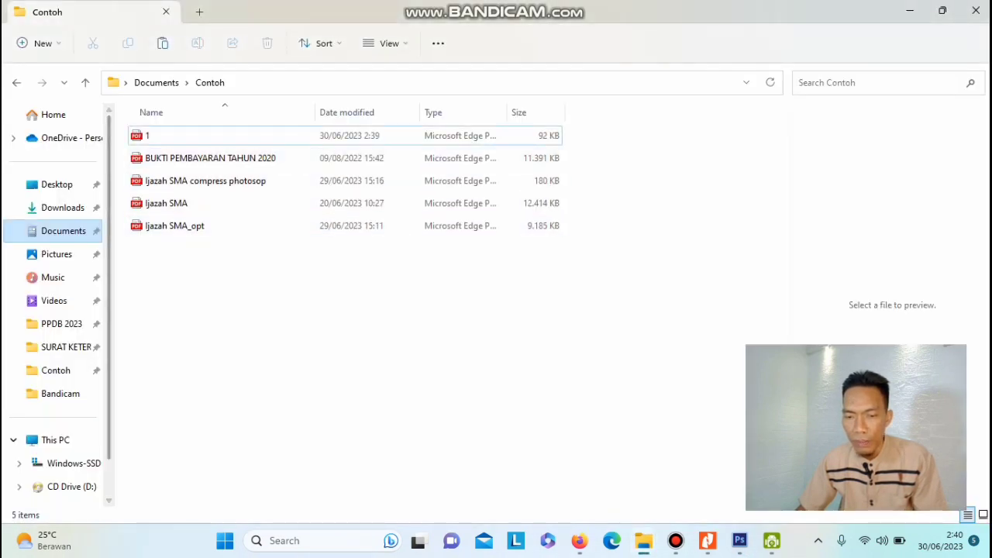
{"action": "left_click", "coordinate": [64, 231]}
{"action": "double_click", "coordinate": [160, 158]}
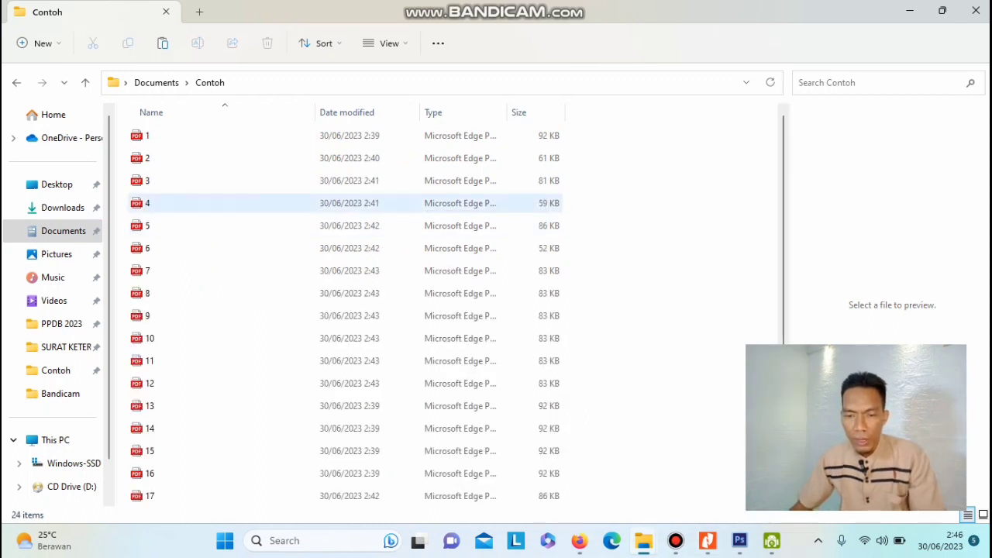
{"action": "scroll", "coordinate": [345, 310], "scroll_direction": "down", "scroll_amount": 3}
{"action": "scroll", "coordinate": [345, 310], "scroll_direction": "up", "scroll_amount": 3}
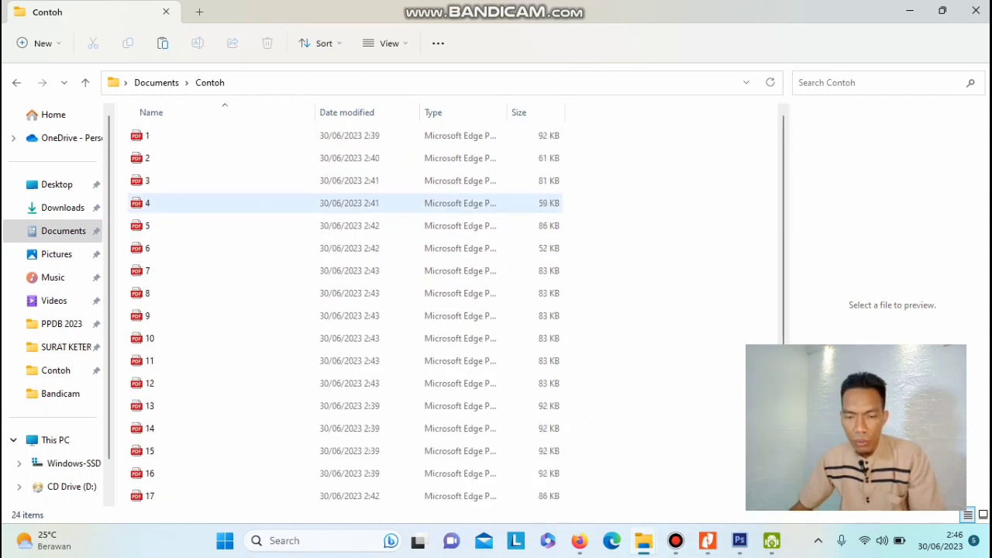
{"action": "left_click", "coordinate": [194, 136]}
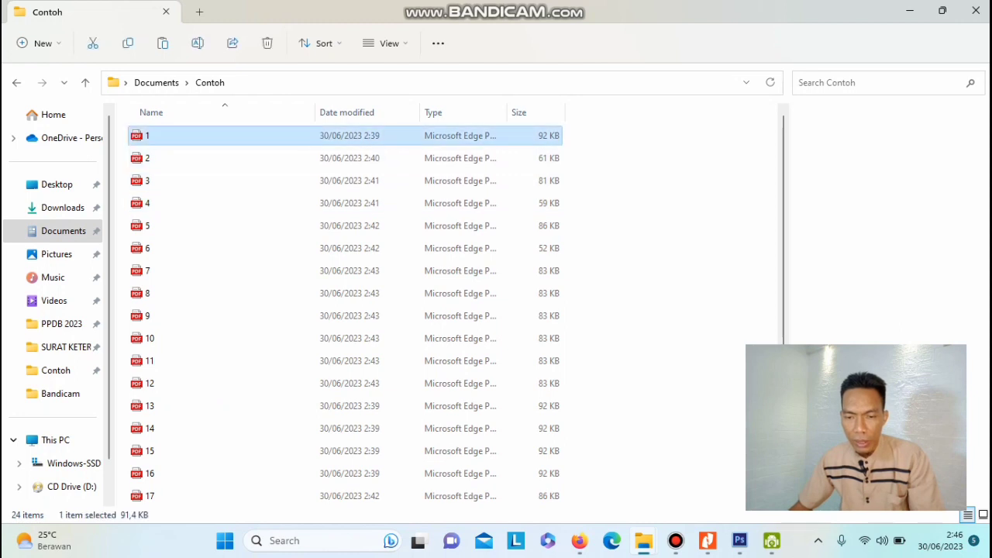
{"action": "scroll", "coordinate": [233, 158], "scroll_direction": "down", "scroll_amount": 3}
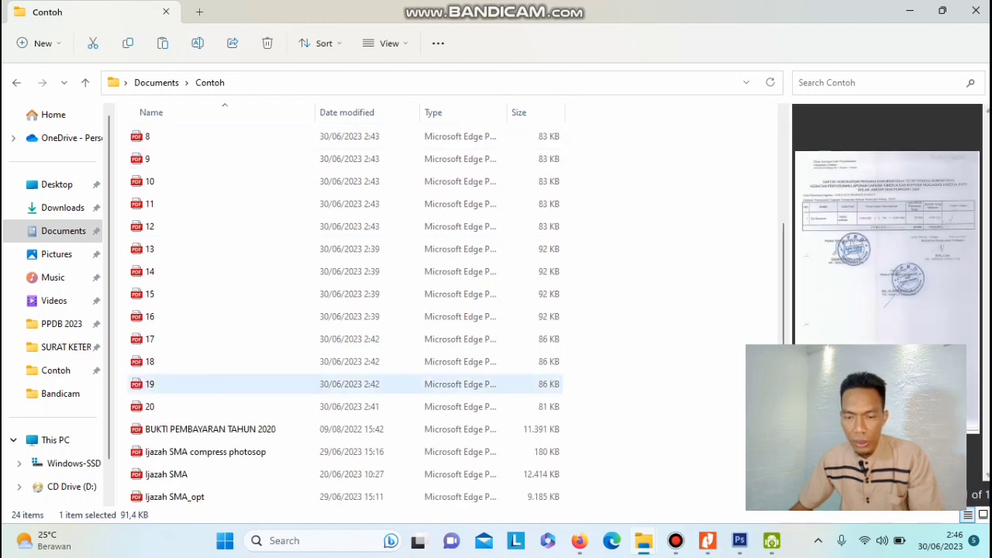
{"action": "left_click", "coordinate": [194, 406]}
{"action": "scroll", "coordinate": [193, 360], "scroll_direction": "up", "scroll_amount": 3}
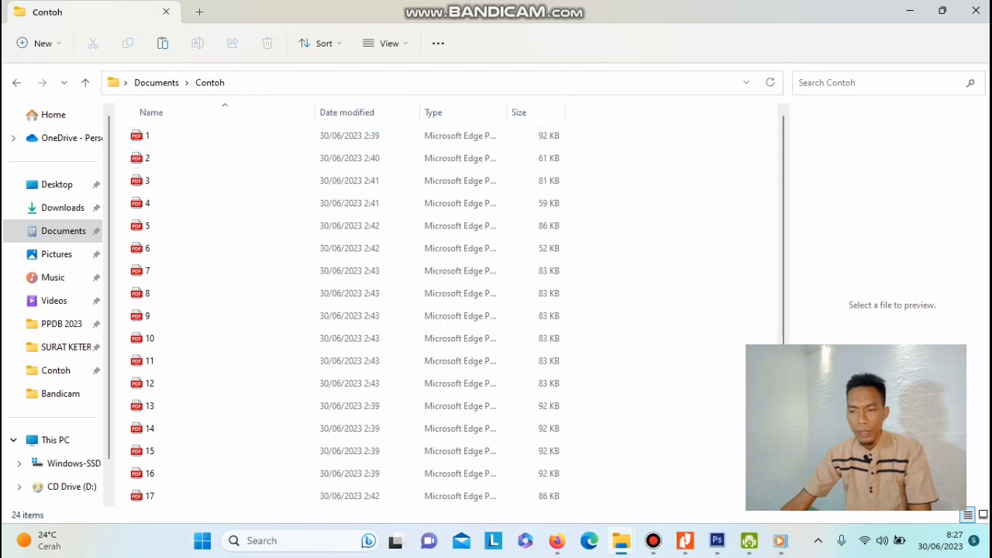
{"action": "left_click", "coordinate": [147, 136]}
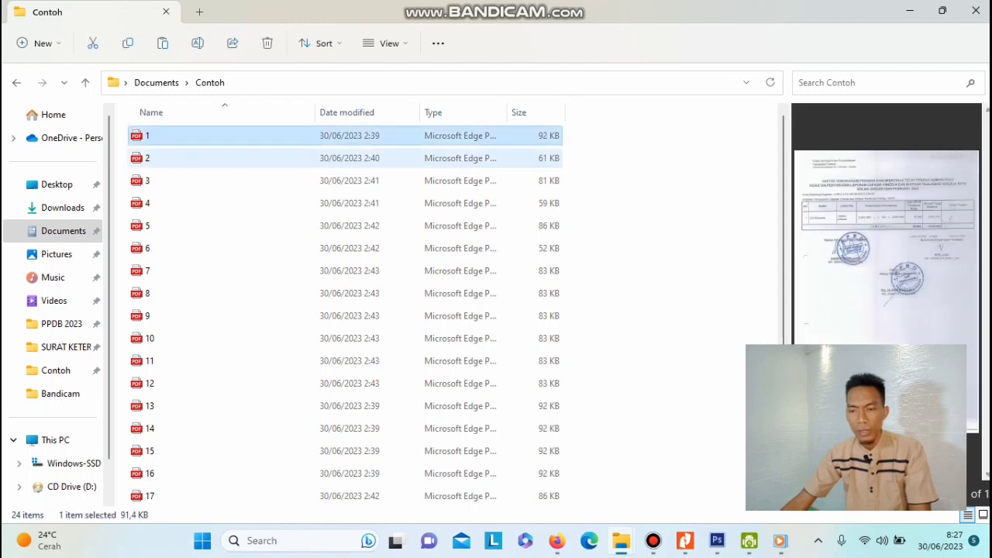
{"action": "left_click", "coordinate": [649, 233]}
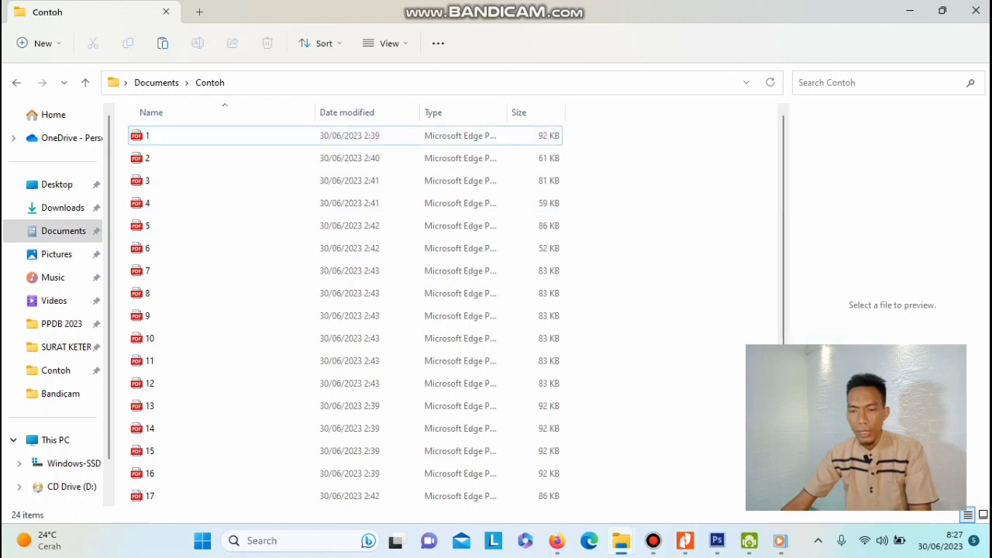
- Switch to Nitro Pro and add PDFs 1 to 20 from the Contoh folder to a new Combine Files list
{"action": "left_click", "coordinate": [684, 540]}
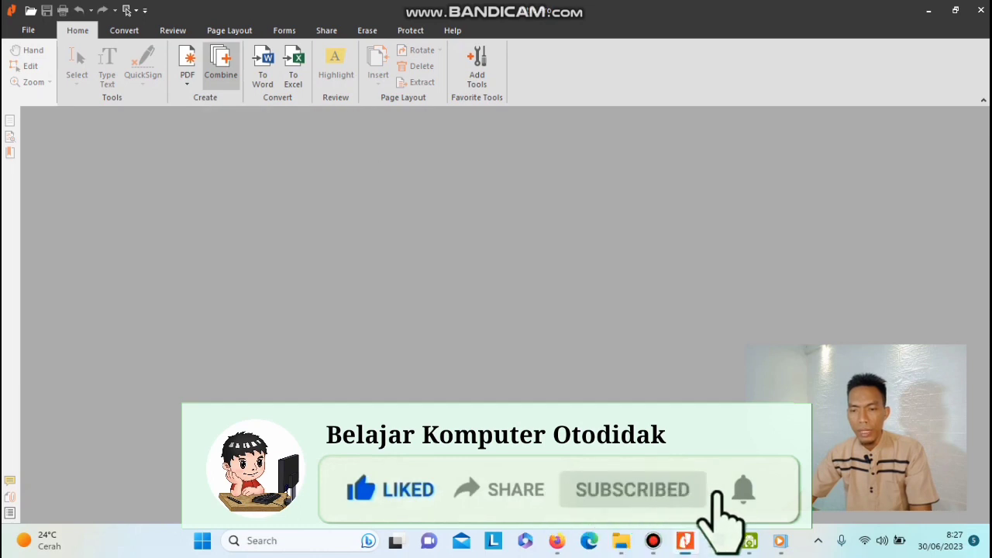
{"action": "key", "text": "ctrl+m"}
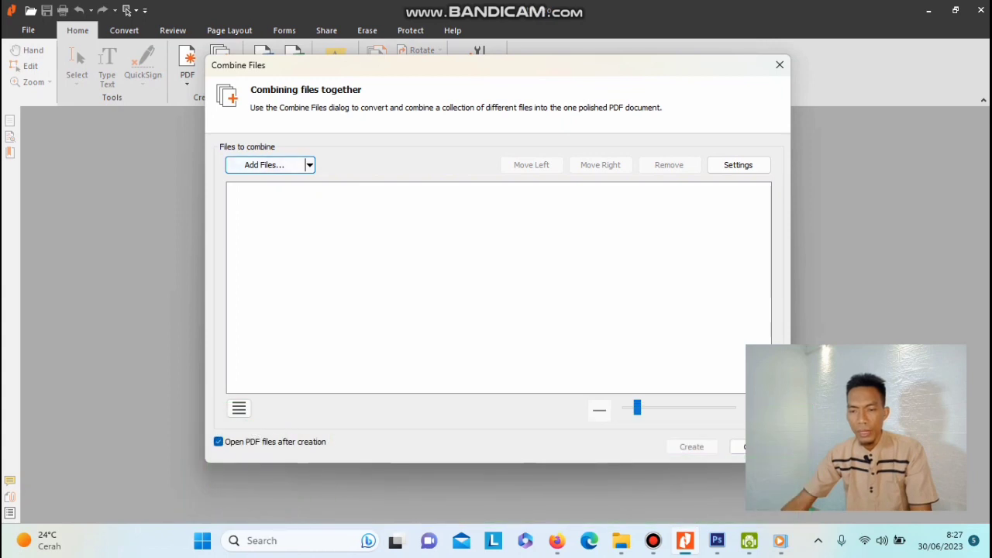
{"action": "key", "text": "Return"}
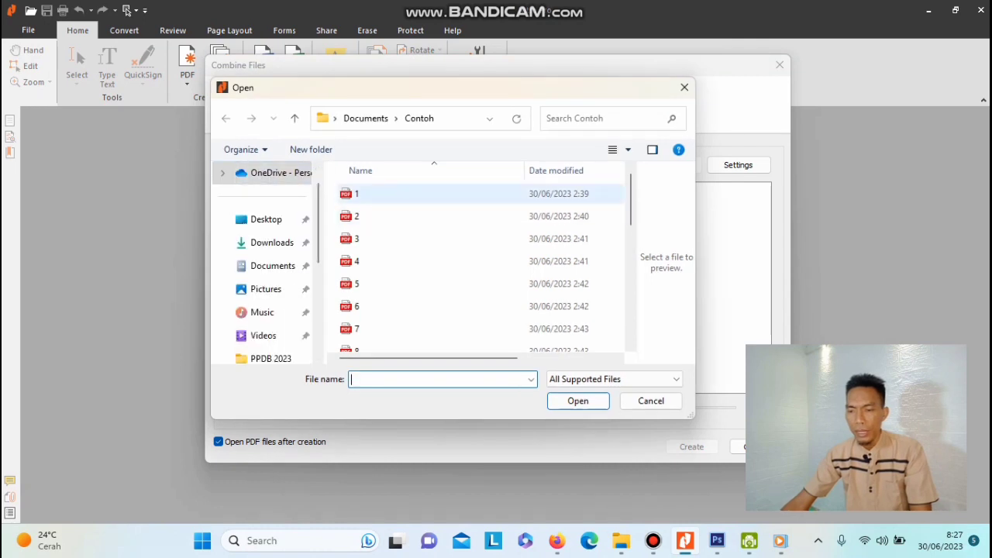
{"action": "left_click", "coordinate": [387, 194]}
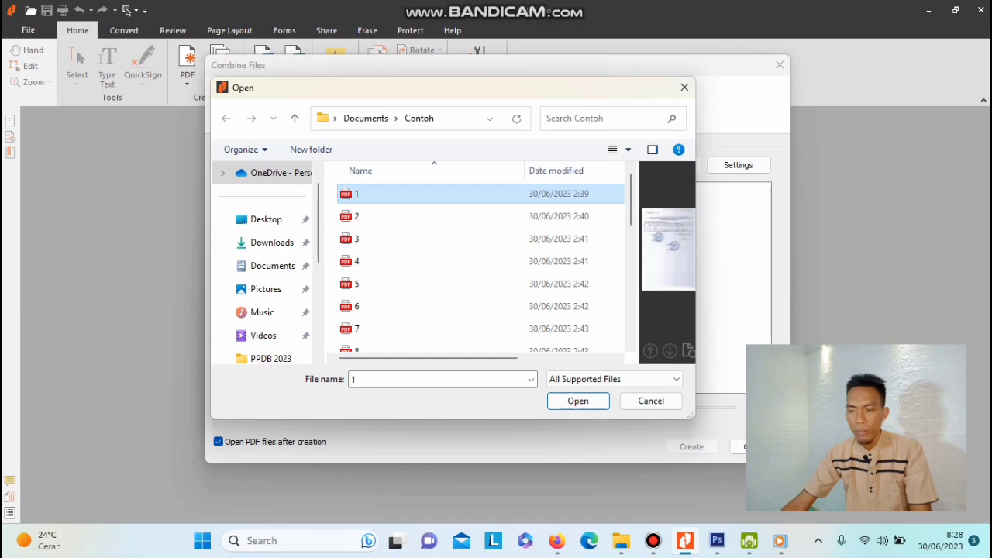
{"action": "left_click", "coordinate": [356, 217], "text": "ctrl"}
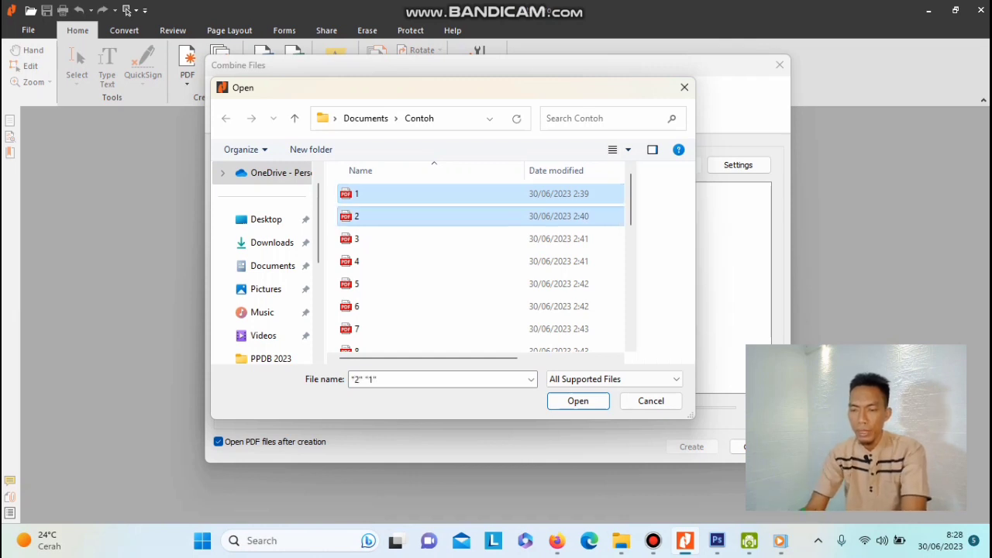
{"action": "left_click", "coordinate": [356, 239], "text": "ctrl"}
{"action": "left_click", "coordinate": [356, 261], "text": "ctrl"}
{"action": "left_click", "coordinate": [356, 284], "text": "ctrl"}
{"action": "left_click", "coordinate": [356, 306], "text": "ctrl"}
{"action": "left_click", "coordinate": [356, 329], "text": "ctrl"}
{"action": "left_click", "coordinate": [357, 349], "text": "ctrl"}
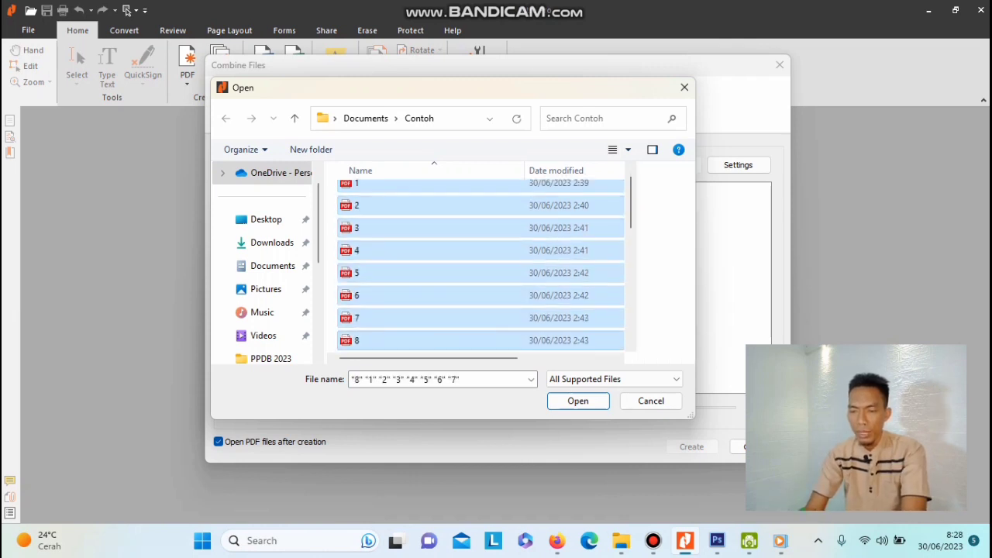
{"action": "key", "text": "shift+Down"}
{"action": "key", "text": "shift+Down"}
{"action": "key", "text": "shift+Down"}
{"action": "key", "text": "shift+Down"}
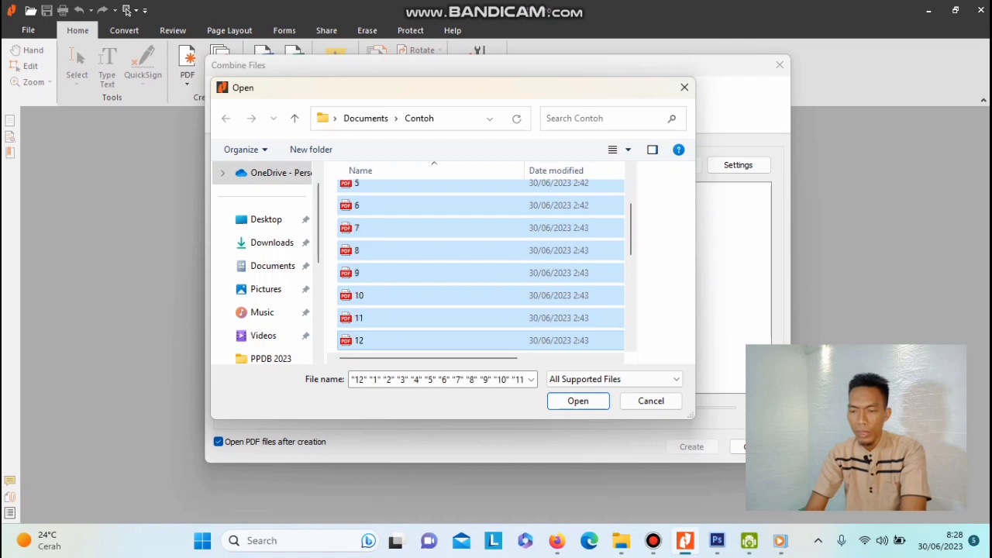
{"action": "key", "text": "shift+Down"}
{"action": "key", "text": "shift+Down"}
{"action": "key", "text": "shift+Down"}
{"action": "key", "text": "shift+Down"}
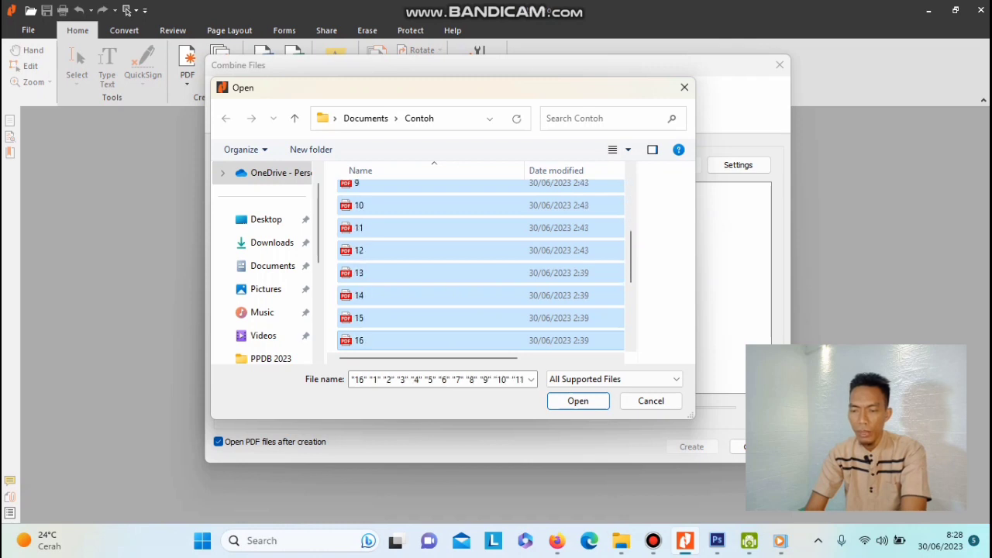
{"action": "key", "text": "shift+Down"}
{"action": "key", "text": "shift+Down"}
{"action": "key", "text": "shift+Down"}
{"action": "key", "text": "shift+Down"}
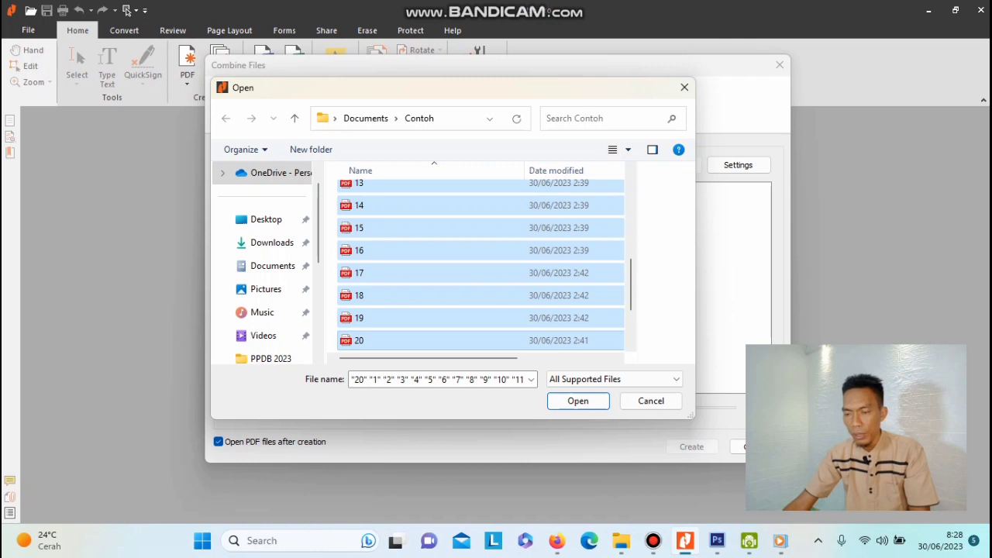
{"action": "key", "text": "Return"}
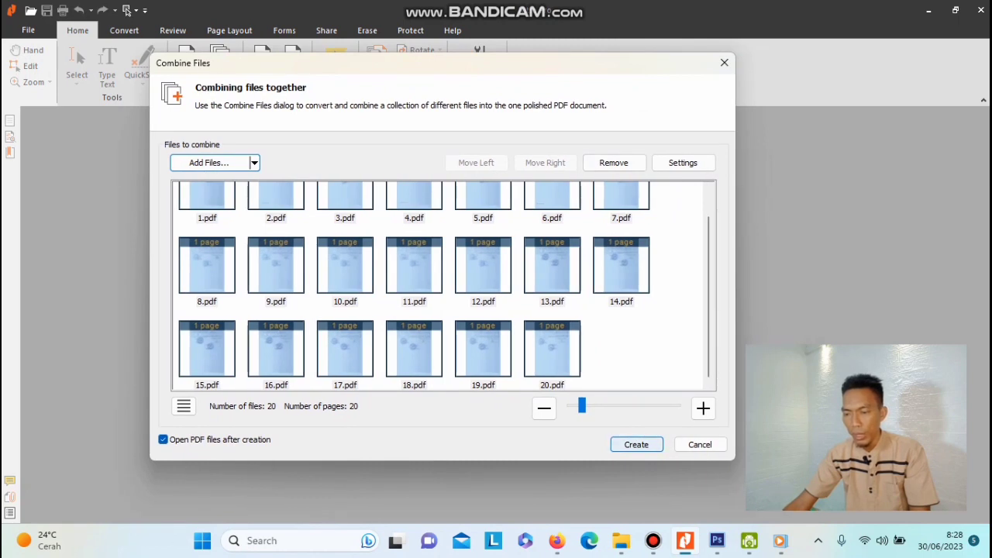
- Create the combined PDF from the listed files and save it in the Contoh folder as BUKTI PEMBAYARAN TAHUN 2020 edit
{"action": "key", "text": "Return"}
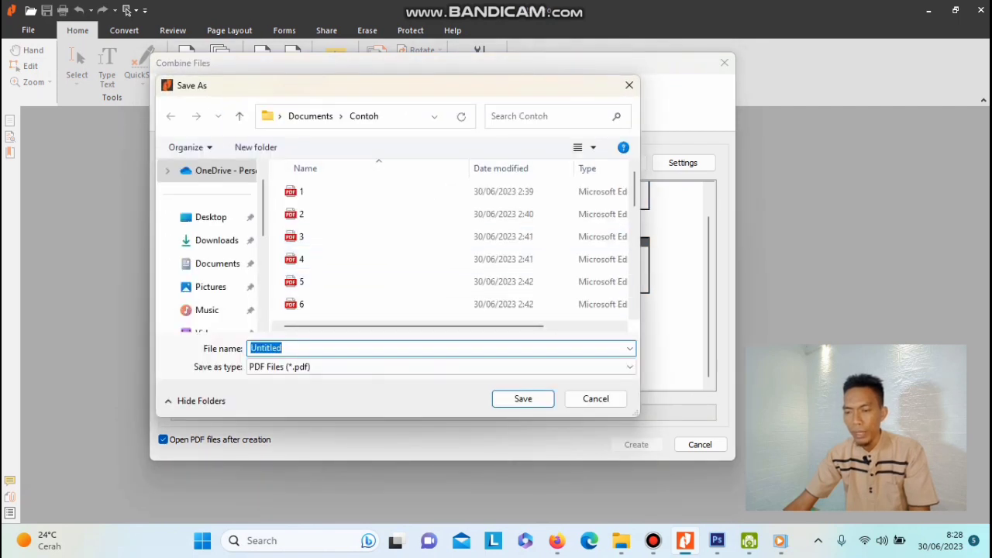
{"action": "scroll", "coordinate": [457, 248], "scroll_direction": "down", "scroll_amount": 6}
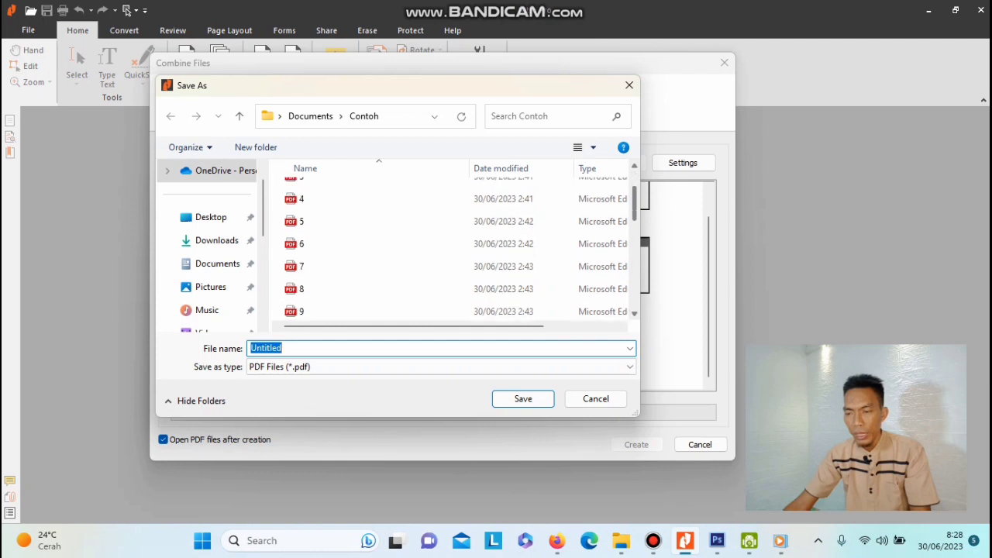
{"action": "scroll", "coordinate": [364, 267], "scroll_direction": "up", "scroll_amount": 1}
{"action": "left_click", "coordinate": [365, 274]}
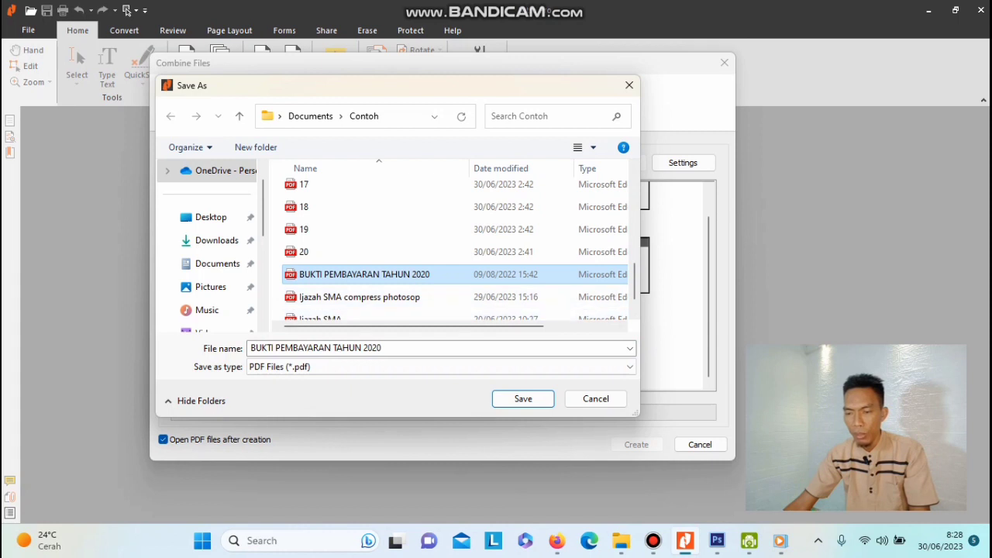
{"action": "key", "text": "Tab"}
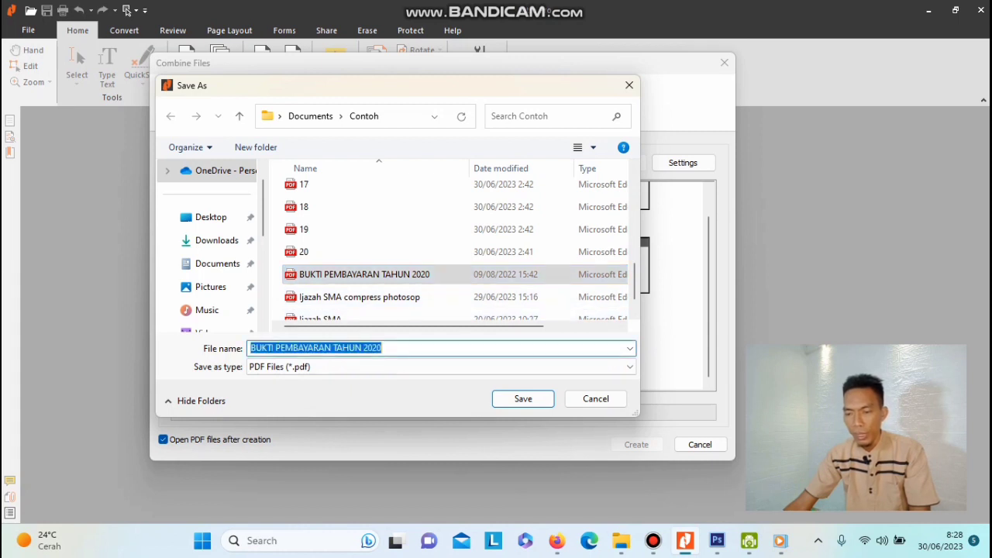
{"action": "key", "text": "End"}
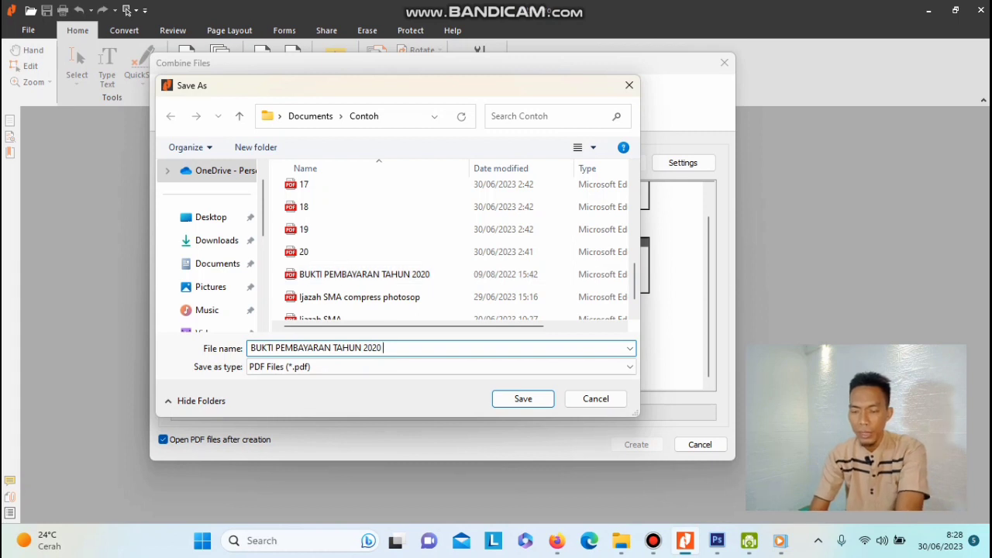
{"action": "type", "text": "ed"}
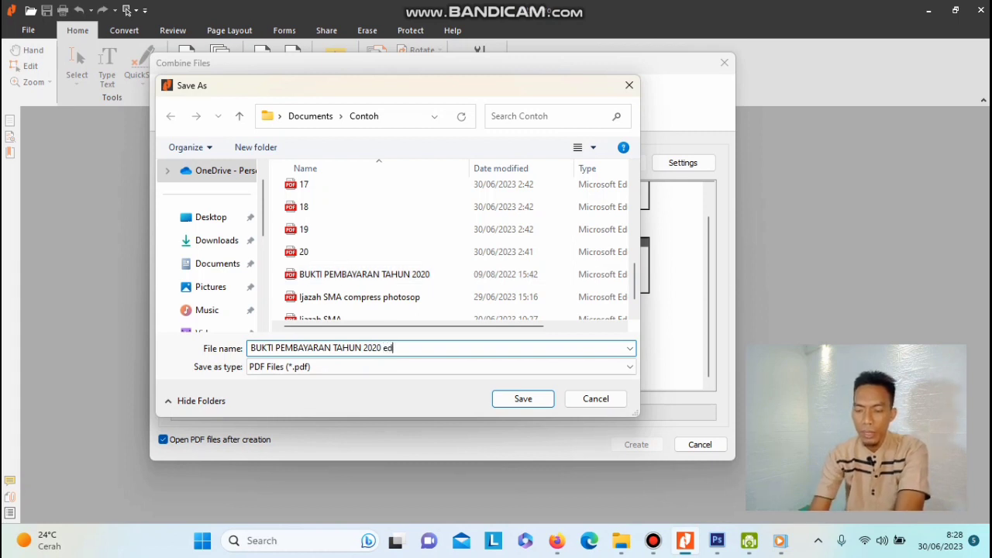
{"action": "type", "text": "it"}
{"action": "key", "text": "Tab"}
{"action": "key", "text": "Tab"}
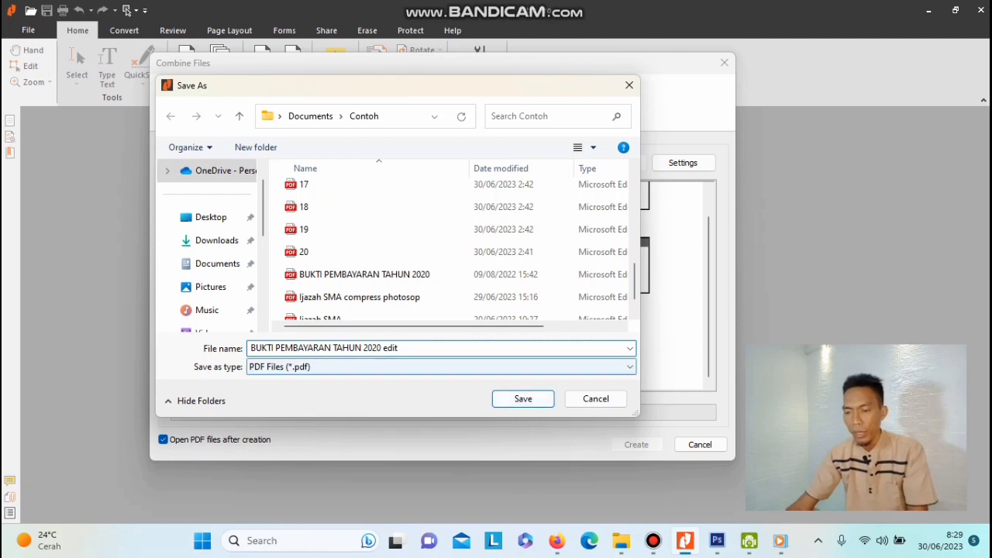
{"action": "key", "text": "Return"}
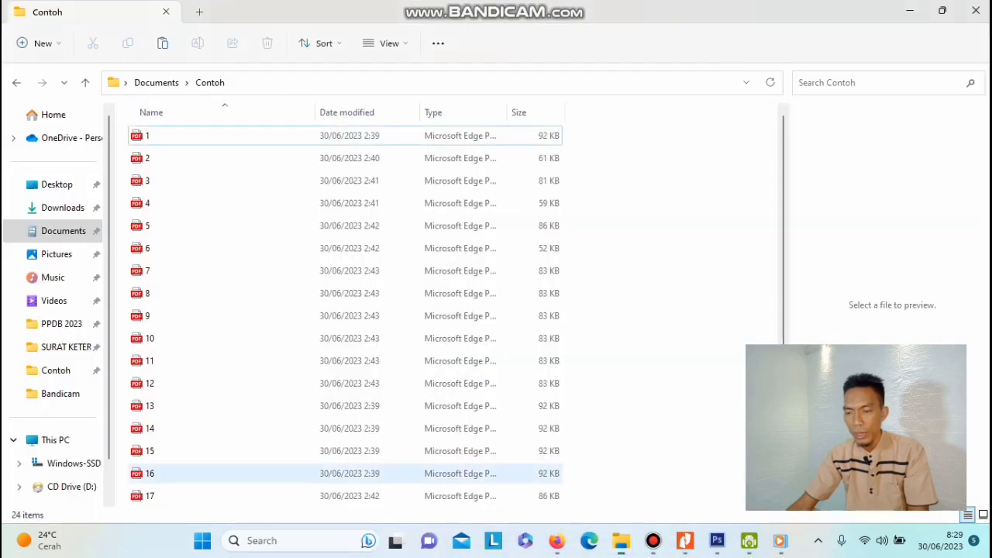
- Switch to File Explorer, reopen the Contoh folder from Documents and compare BUKTI PEMBAYARAN TAHUN 2020 edit with the original BUKTI PEMBAYARAN TAHUN 2020
{"action": "left_click", "coordinate": [64, 231]}
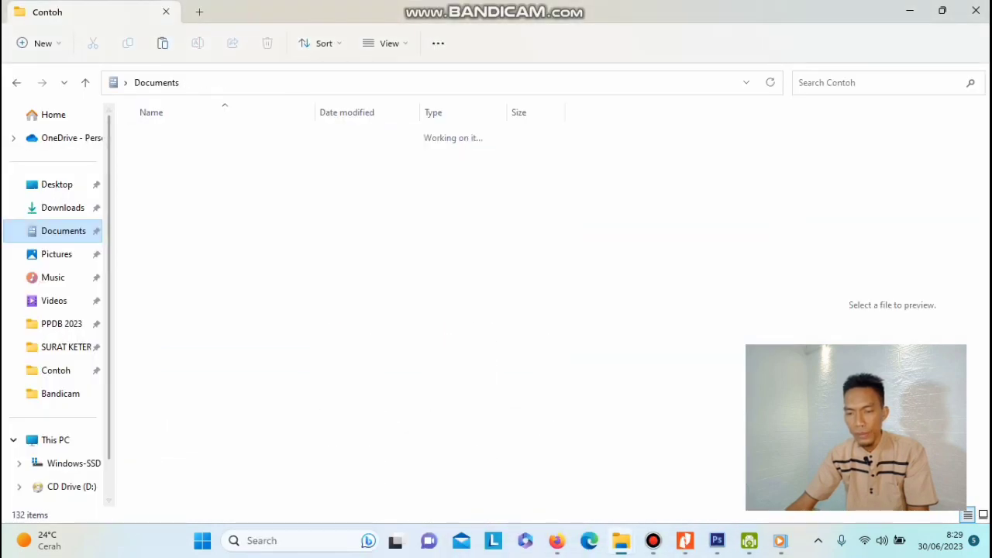
{"action": "double_click", "coordinate": [160, 158]}
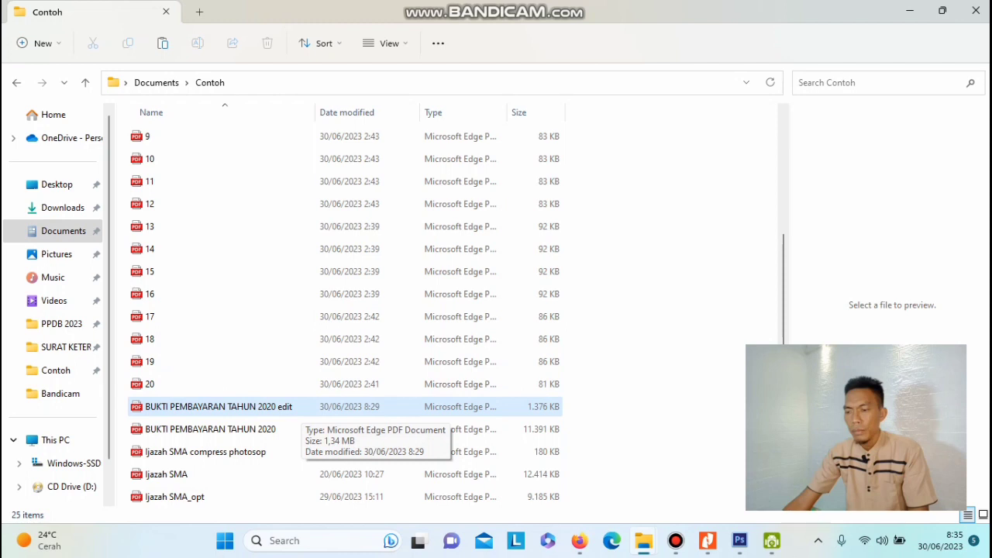
{"action": "left_click", "coordinate": [298, 407]}
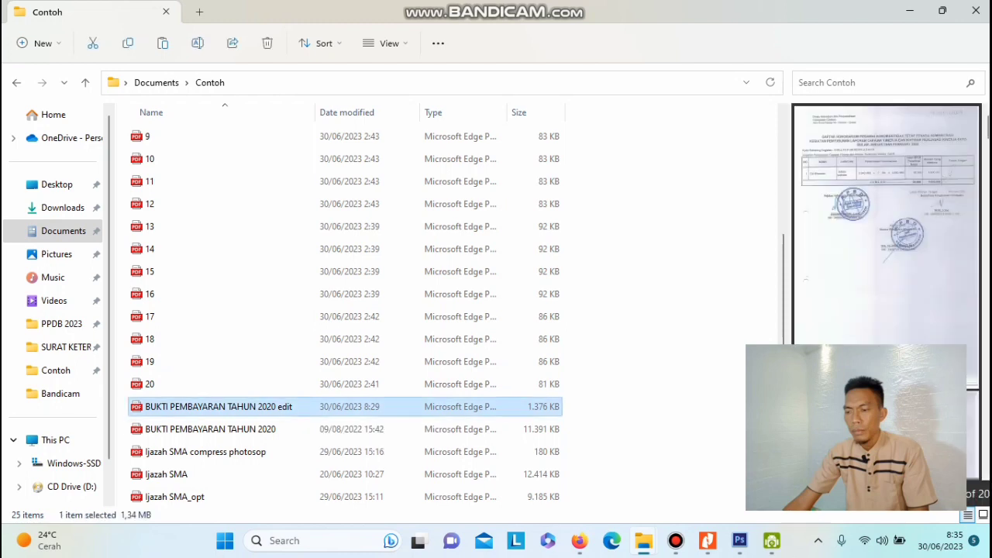
{"action": "left_click", "coordinate": [286, 429]}
{"action": "left_click", "coordinate": [299, 407]}
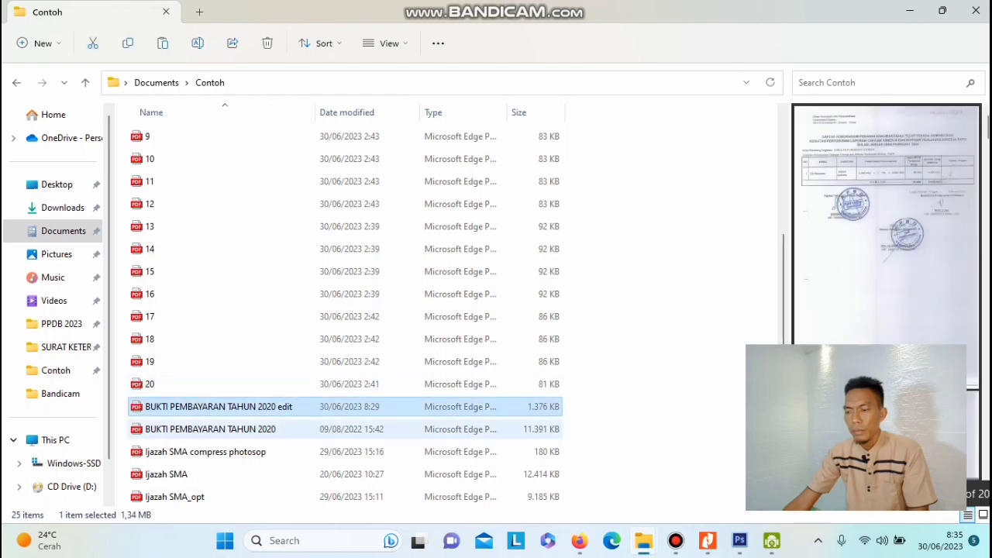
{"action": "left_click", "coordinate": [285, 430]}
{"action": "left_click", "coordinate": [298, 407]}
{"action": "left_click", "coordinate": [285, 430]}
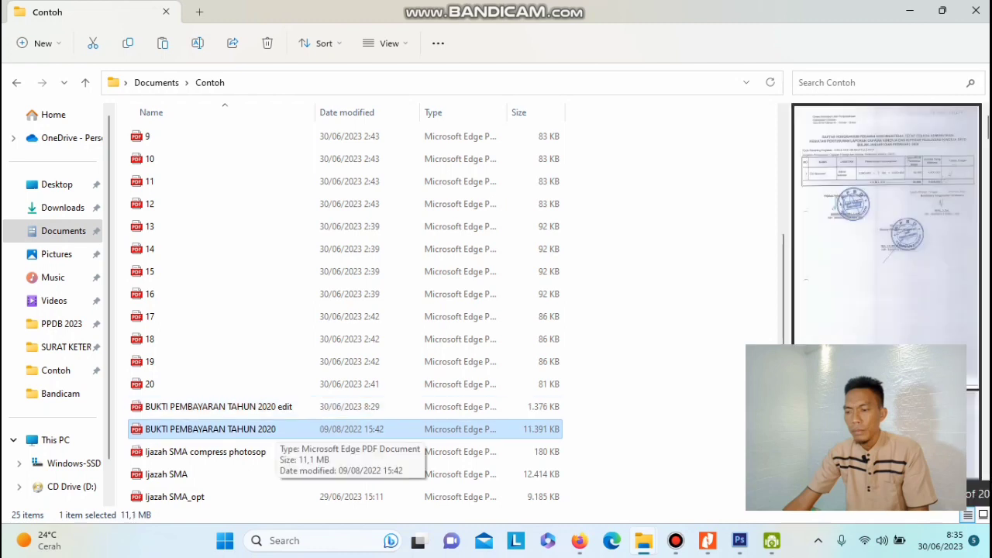
- Check the file size of the original BUKTI PEMBAYARAN TAHUN 2020 in its properties, and close them
{"action": "right_click", "coordinate": [281, 431]}
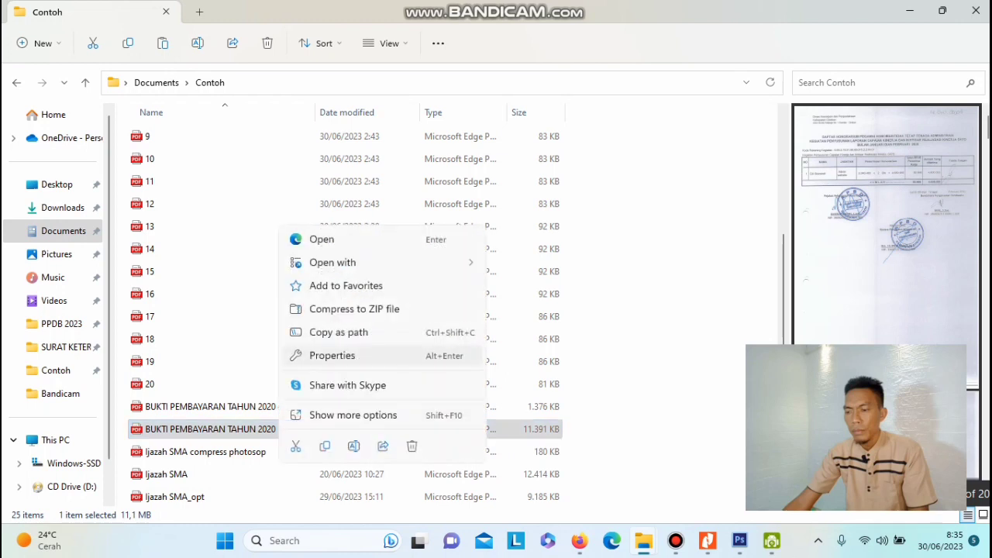
{"action": "left_click", "coordinate": [332, 355]}
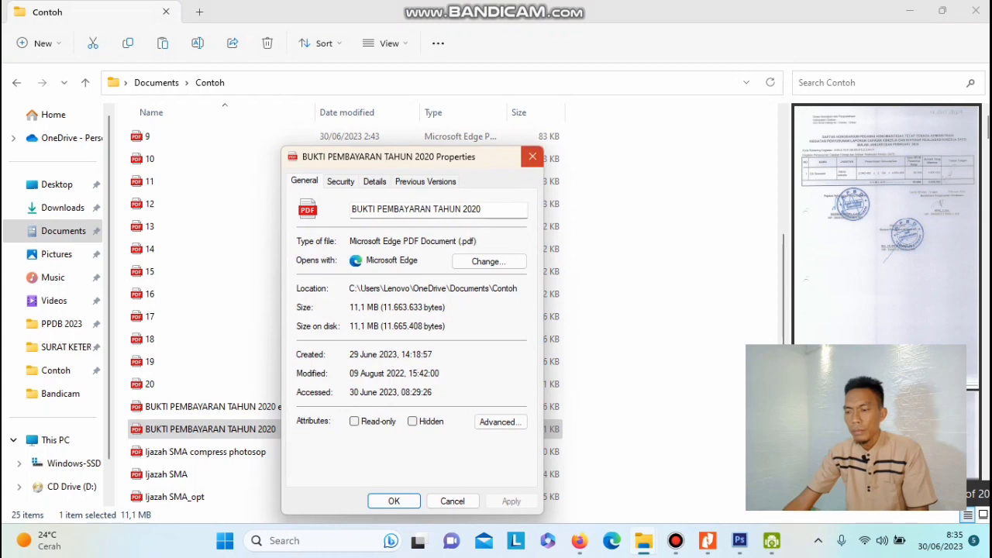
{"action": "left_click", "coordinate": [533, 157]}
- Check the file size of BUKTI PEMBAYARAN TAHUN 2020 edit in its properties, close them and leave that file selected
{"action": "left_click", "coordinate": [217, 406]}
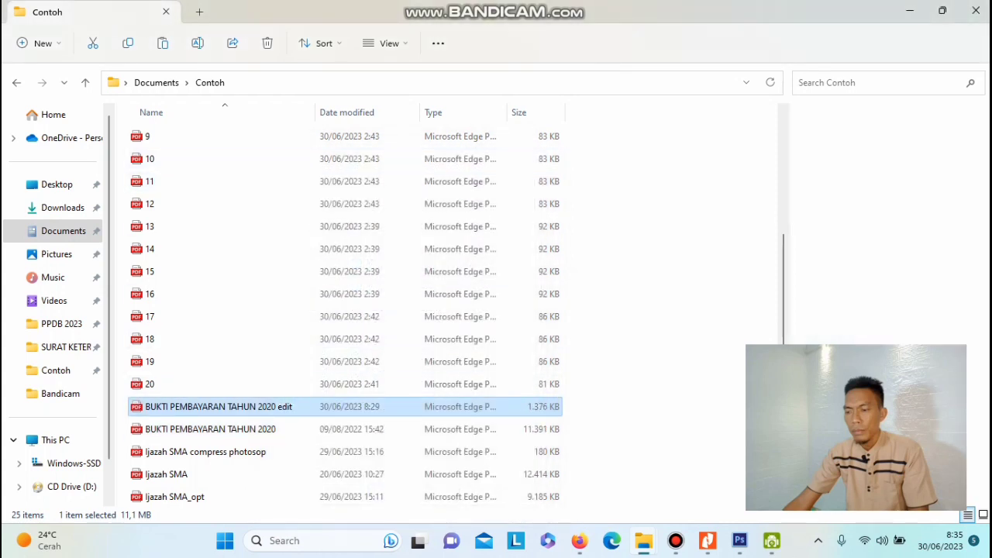
{"action": "key", "text": "Menu"}
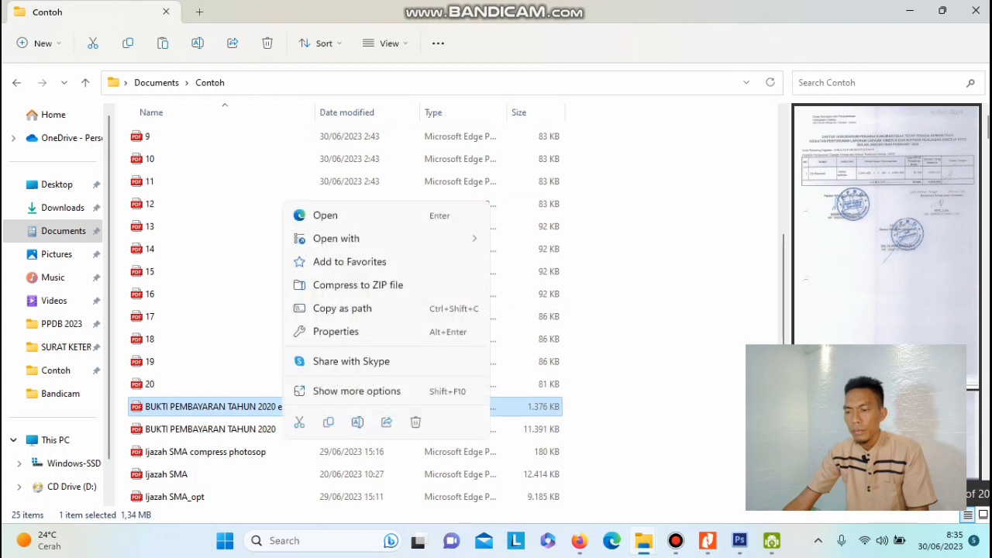
{"action": "key", "text": "Escape"}
{"action": "right_click", "coordinate": [289, 407]}
{"action": "left_click", "coordinate": [341, 327]}
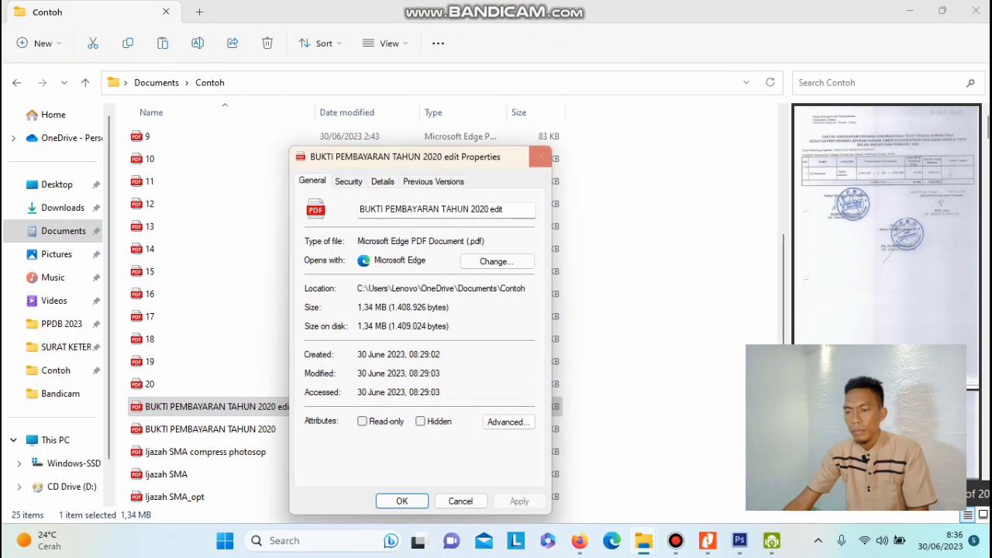
{"action": "left_click", "coordinate": [540, 156]}
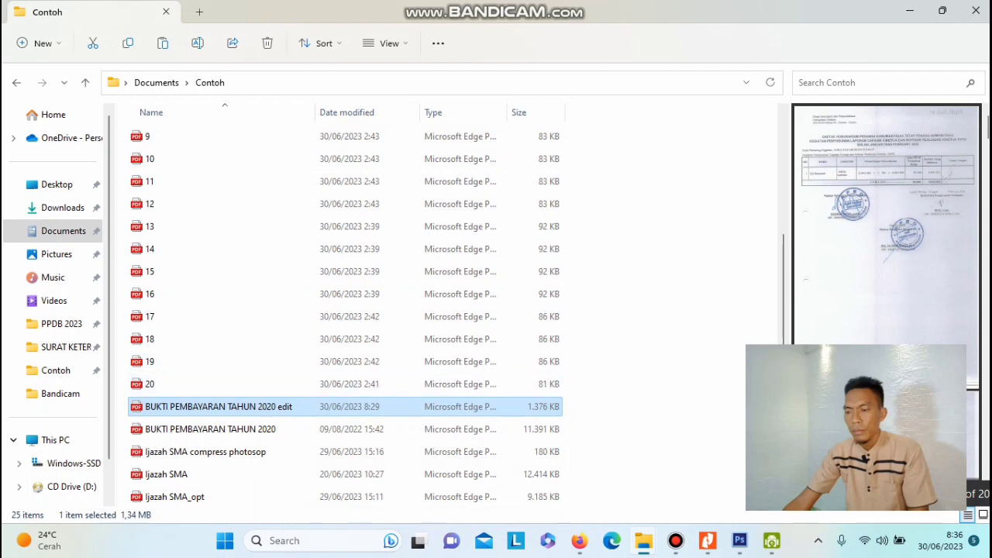
{"action": "right_click", "coordinate": [640, 216]}
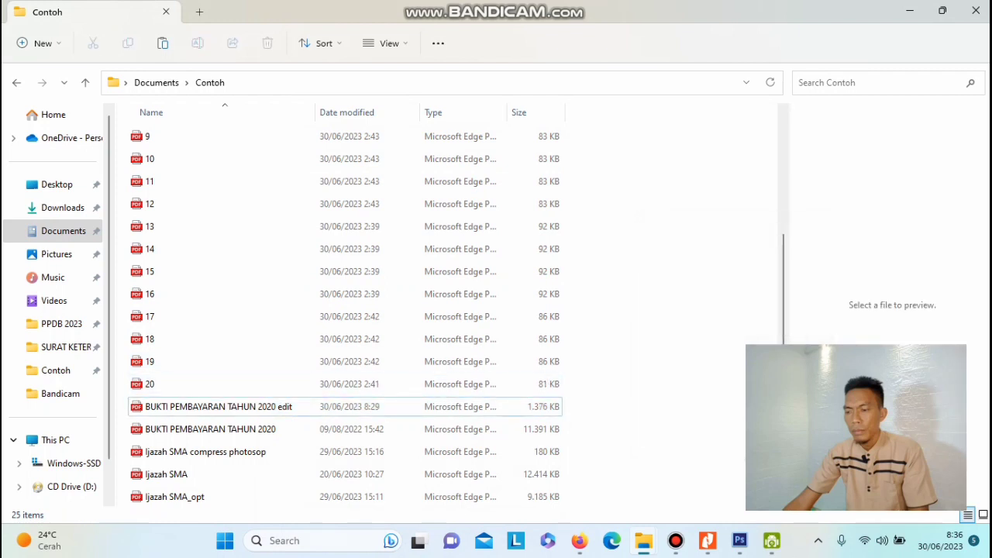
{"action": "left_click", "coordinate": [217, 406]}
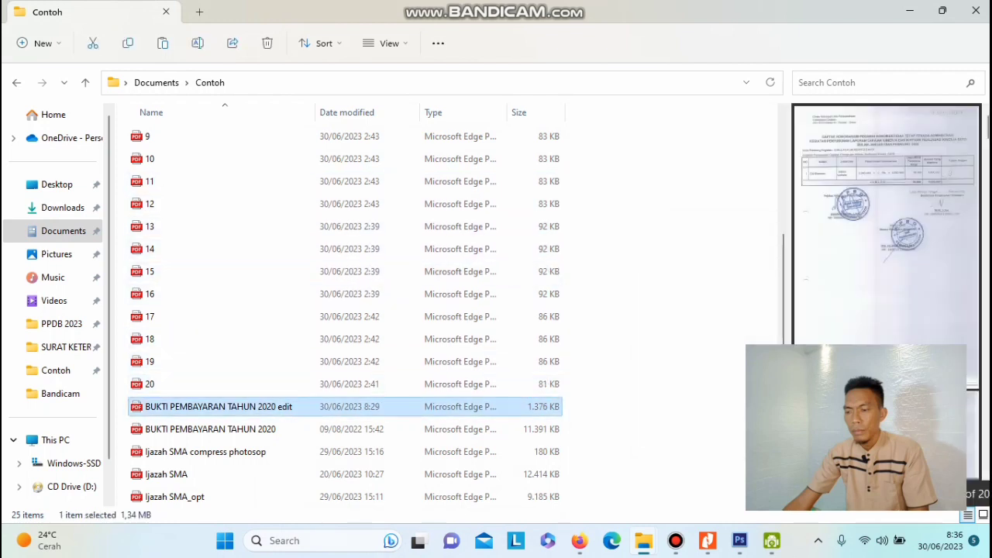